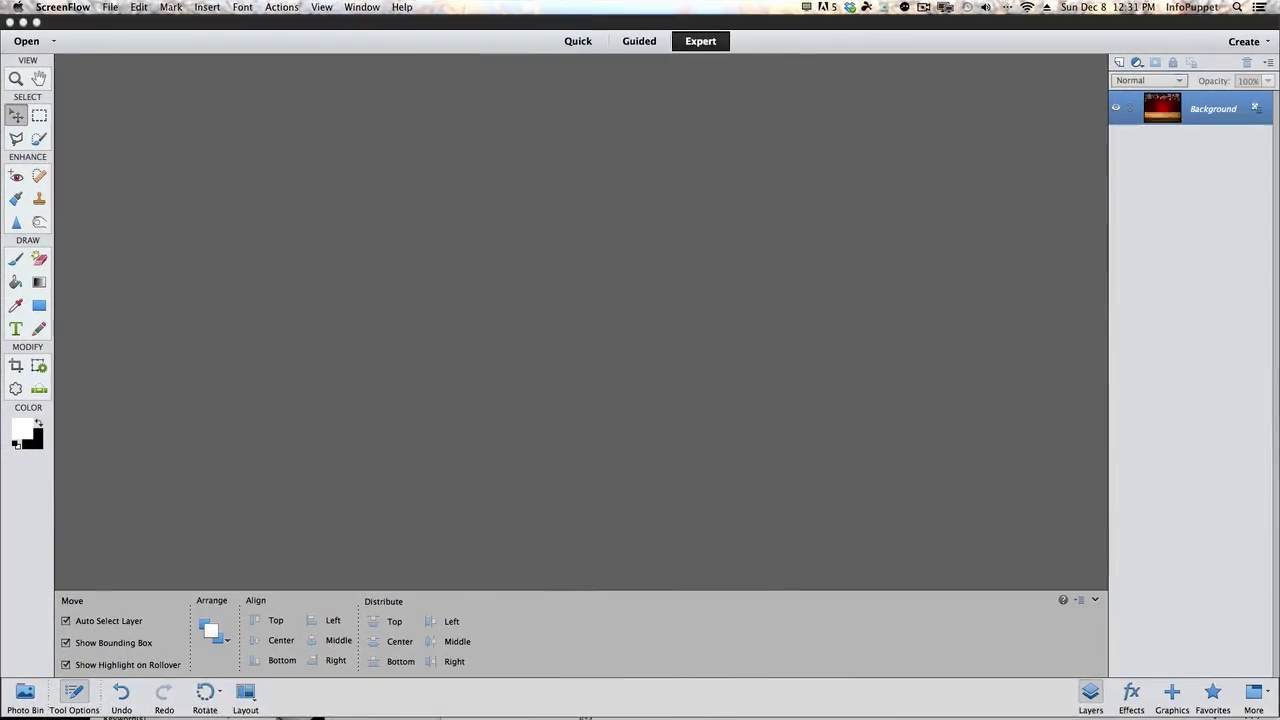
Close the Holiday BG image and set the background colour to dark purple 4b086a.
{"action": "left_click", "coordinate": [914, 690]}
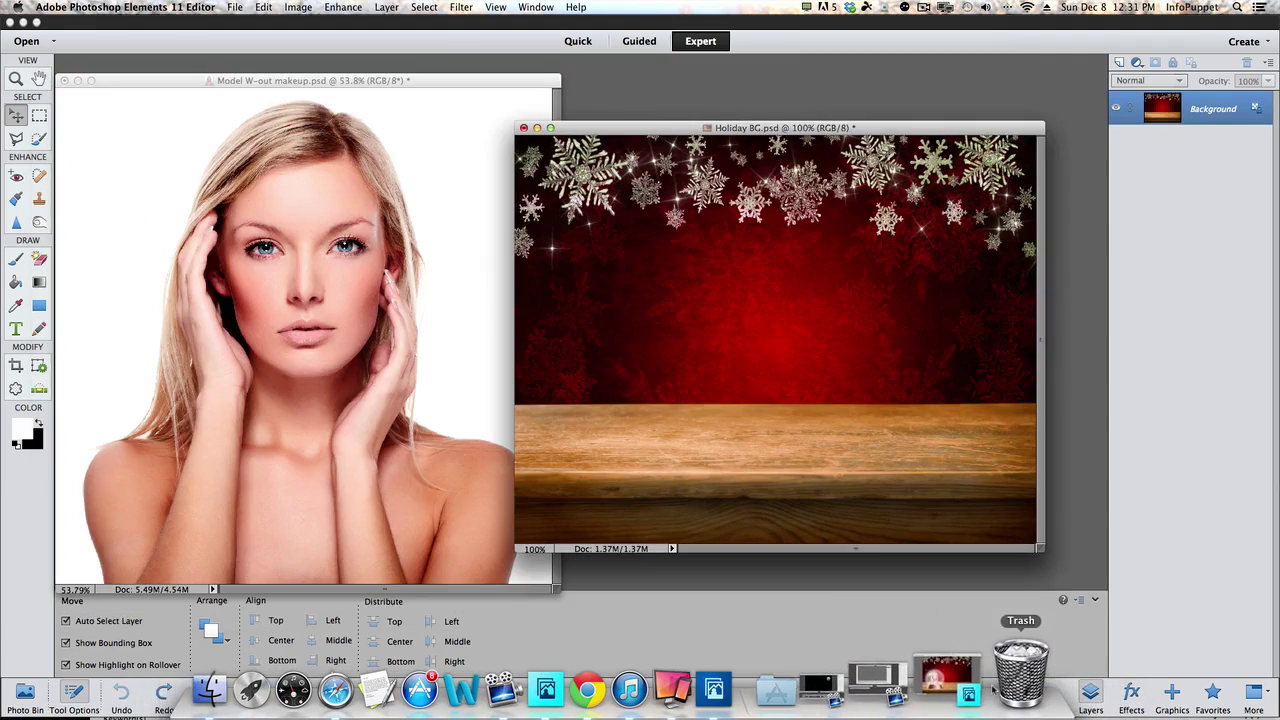
{"action": "key", "text": "super+w"}
{"action": "key", "text": "super+w"}
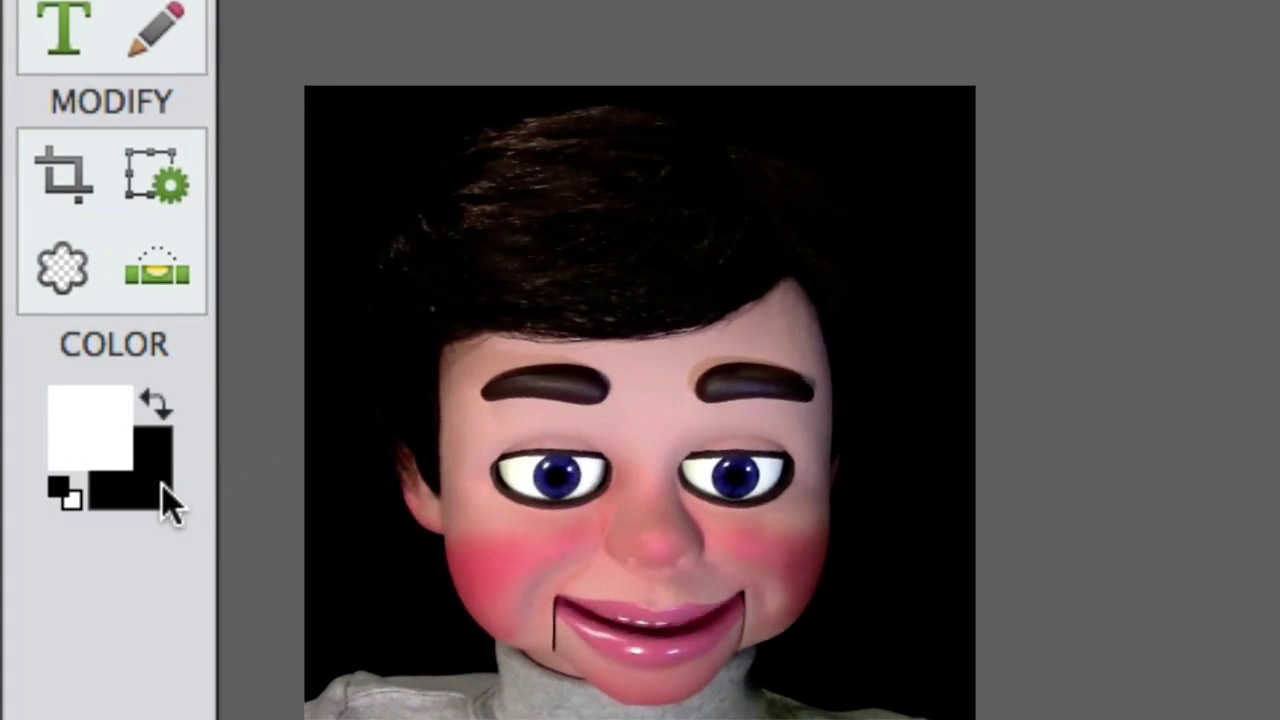
{"action": "left_click", "coordinate": [172, 505]}
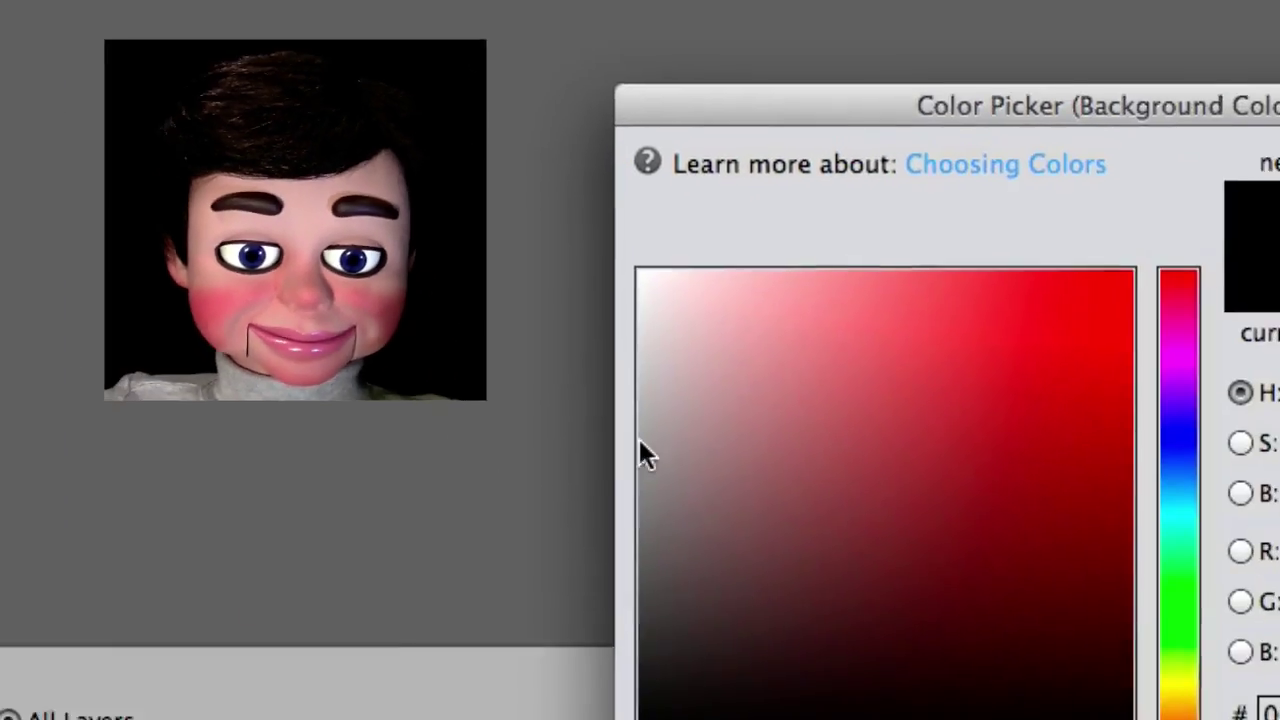
{"action": "left_click", "coordinate": [955, 475]}
{"action": "left_click", "coordinate": [1188, 388]}
{"action": "left_click_drag", "start_coordinate": [955, 475], "coordinate": [1090, 499]}
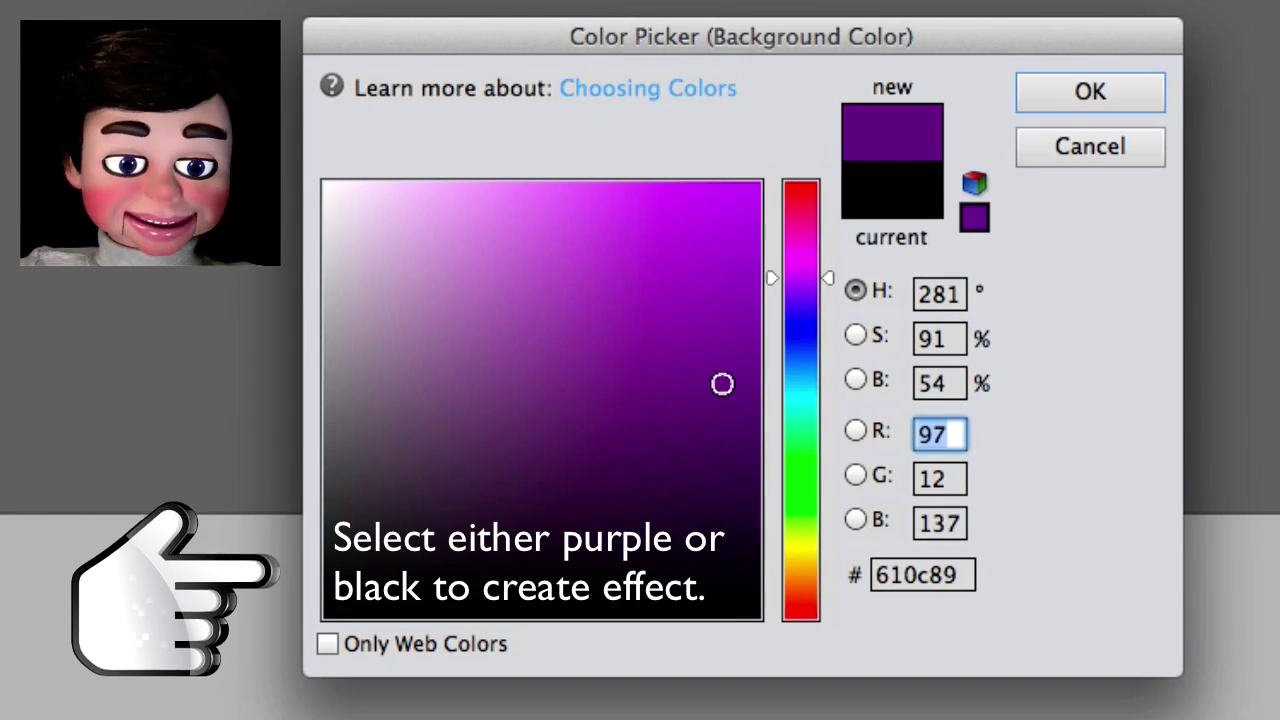
{"action": "left_click_drag", "start_coordinate": [722, 384], "coordinate": [726, 437]}
{"action": "left_click", "coordinate": [1057, 90]}
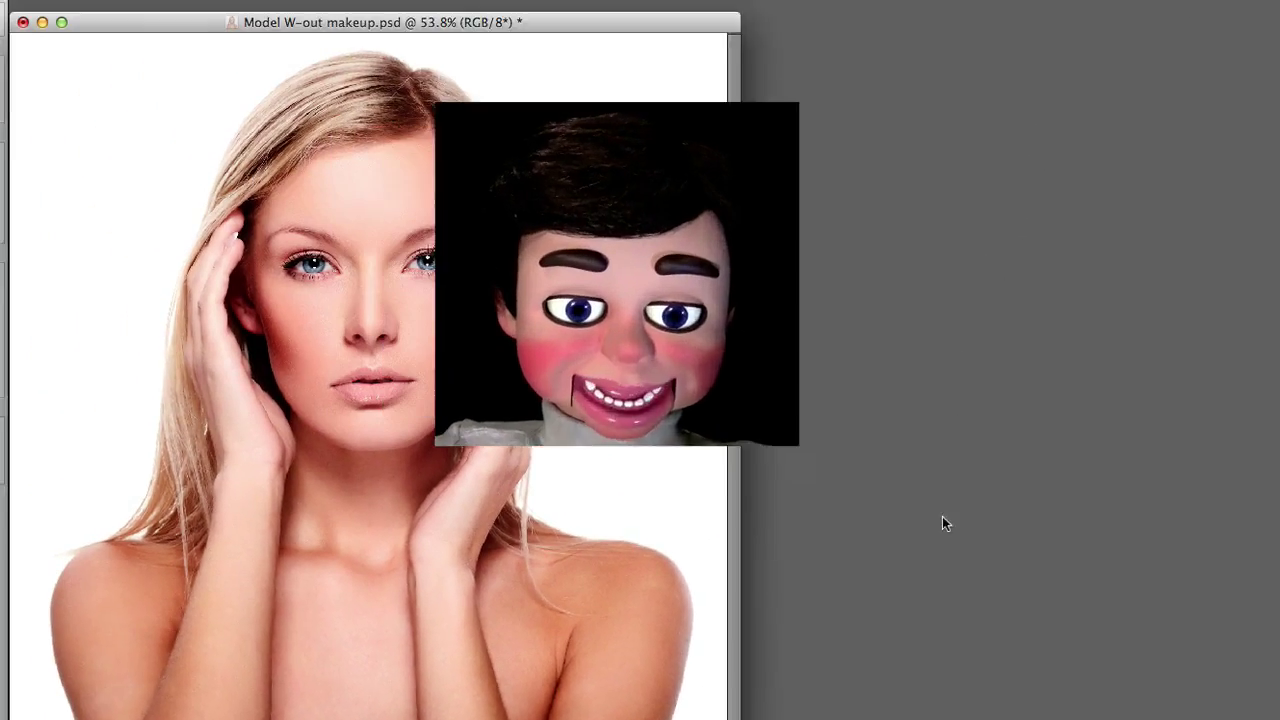
Create a new 600 × 600 pixel blank file filled with the purple background colour.
{"action": "left_click", "coordinate": [23, 22]}
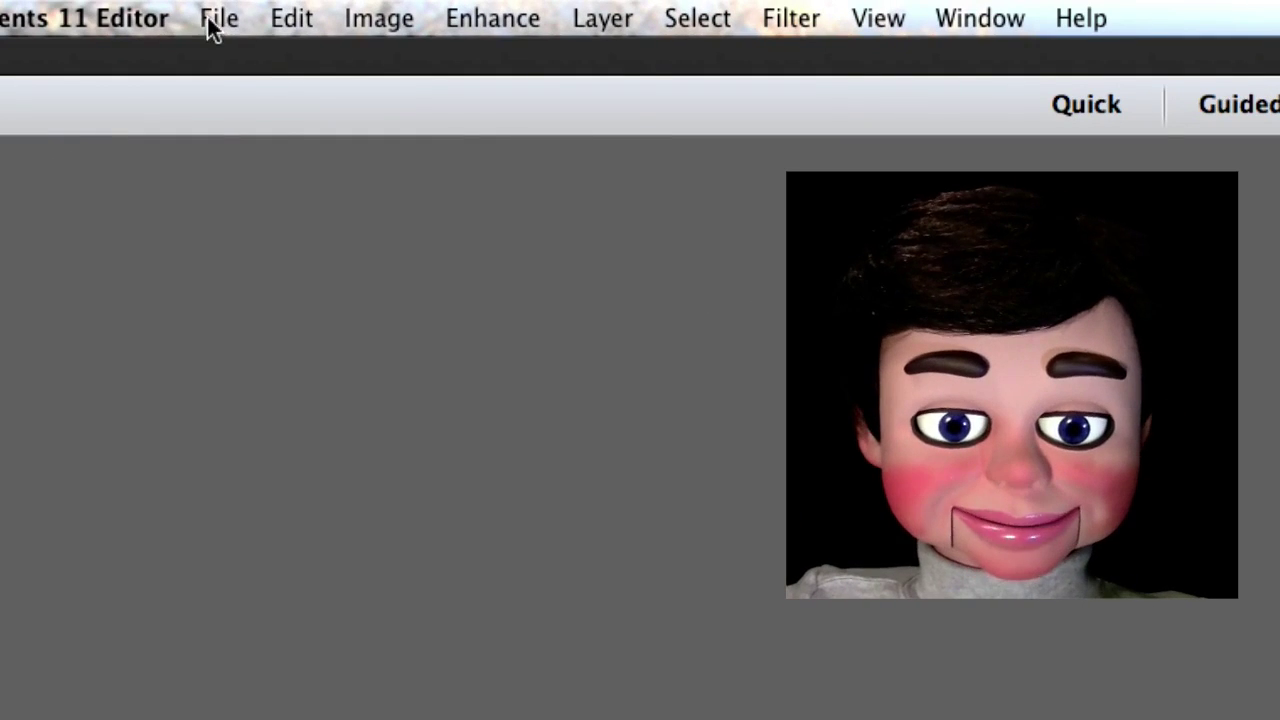
{"action": "left_click", "coordinate": [213, 28]}
{"action": "mouse_move", "coordinate": [230, 58]}
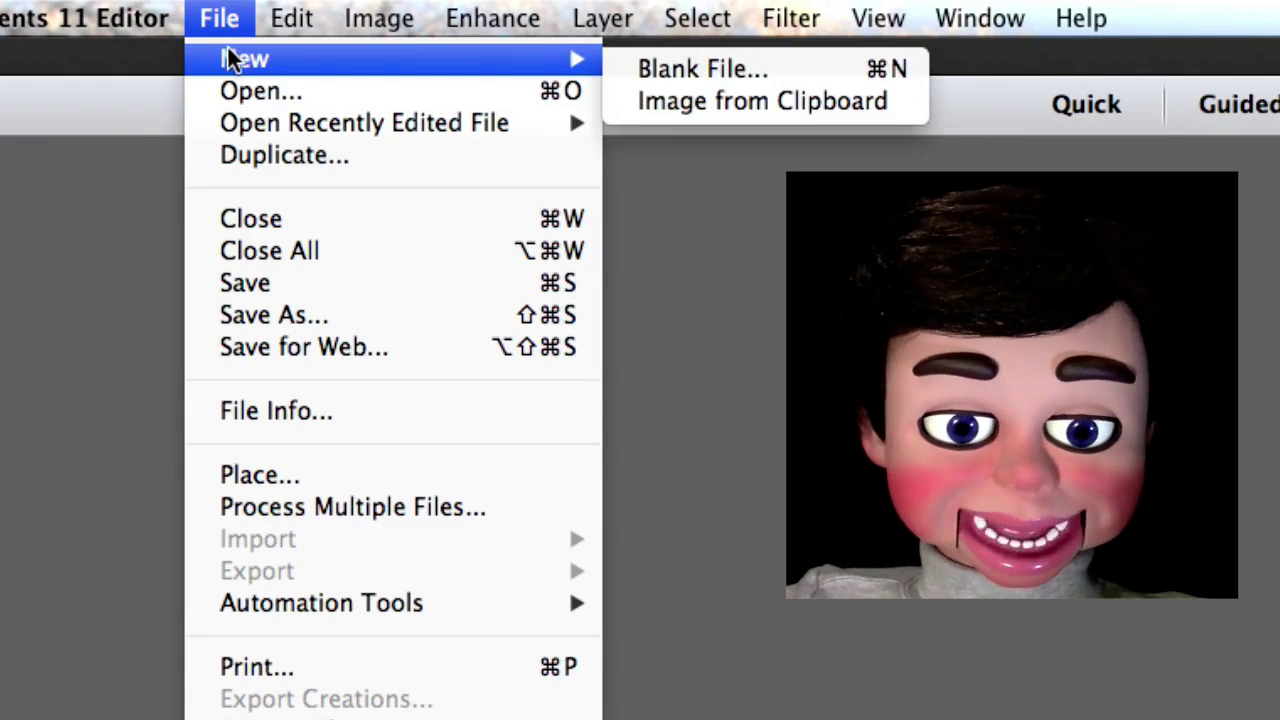
{"action": "left_click", "coordinate": [640, 62]}
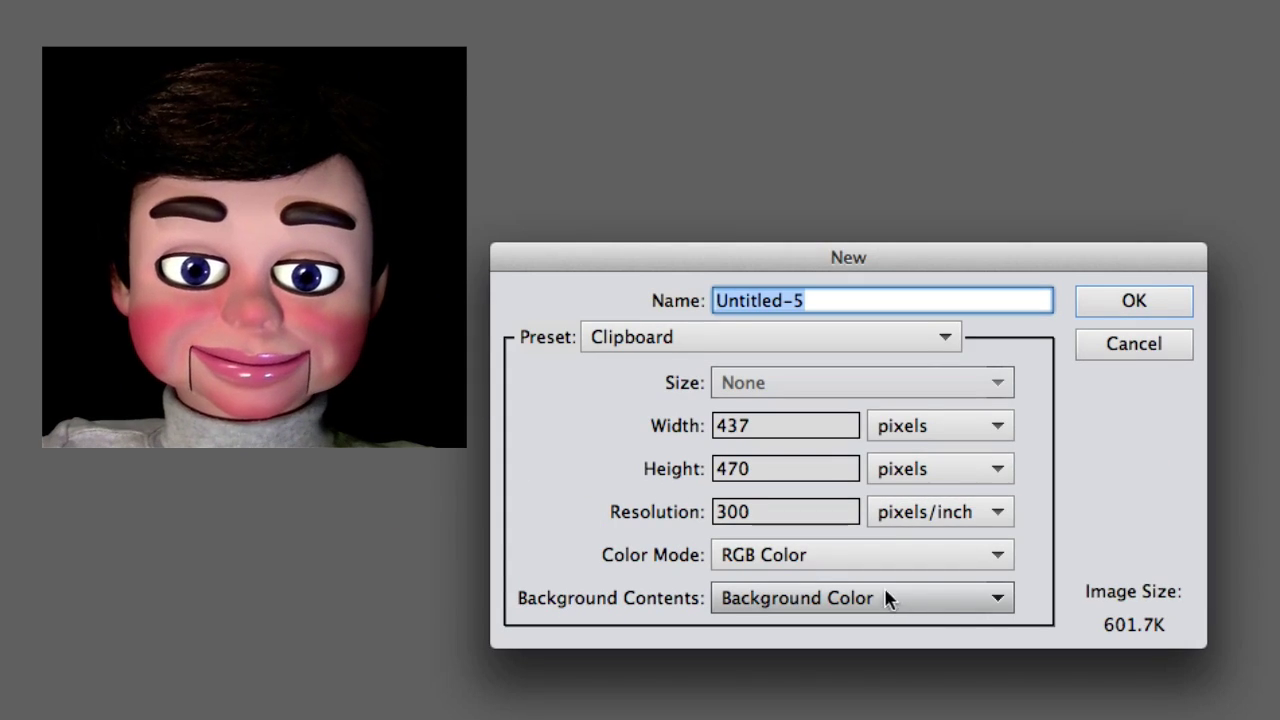
{"action": "left_click", "coordinate": [772, 423]}
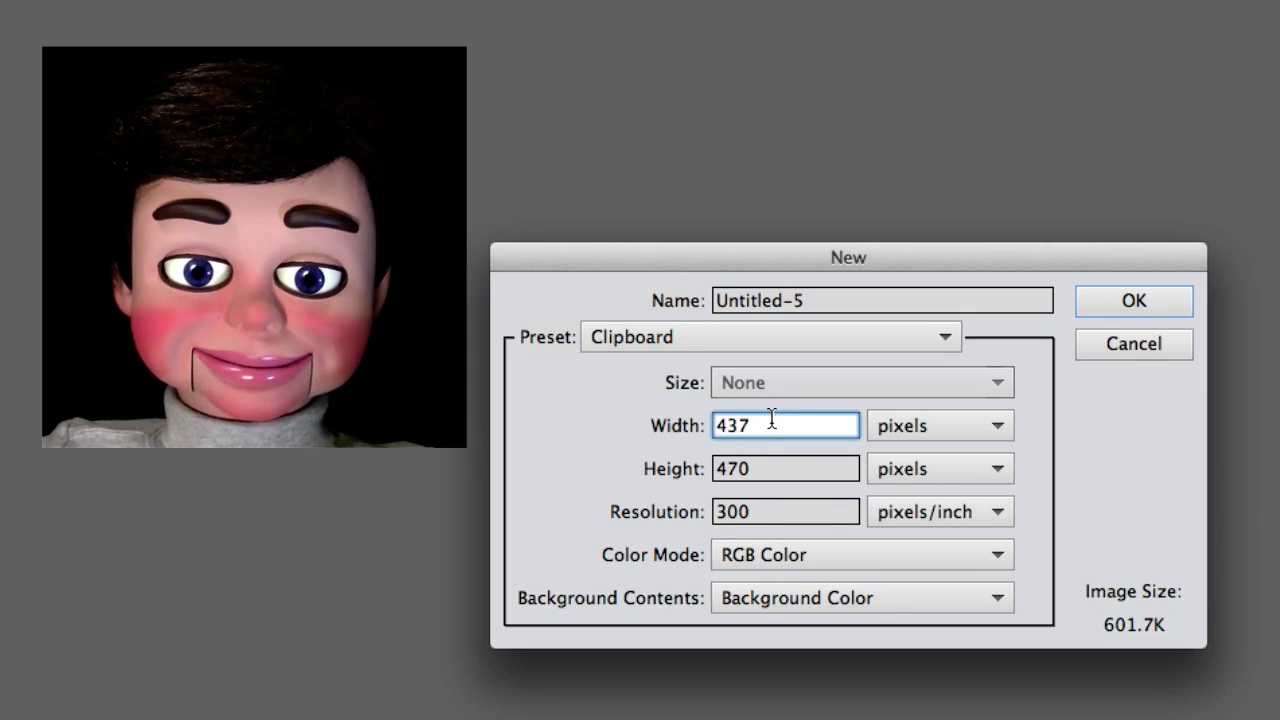
{"action": "left_click", "coordinate": [771, 466]}
{"action": "double_click", "coordinate": [771, 466]}
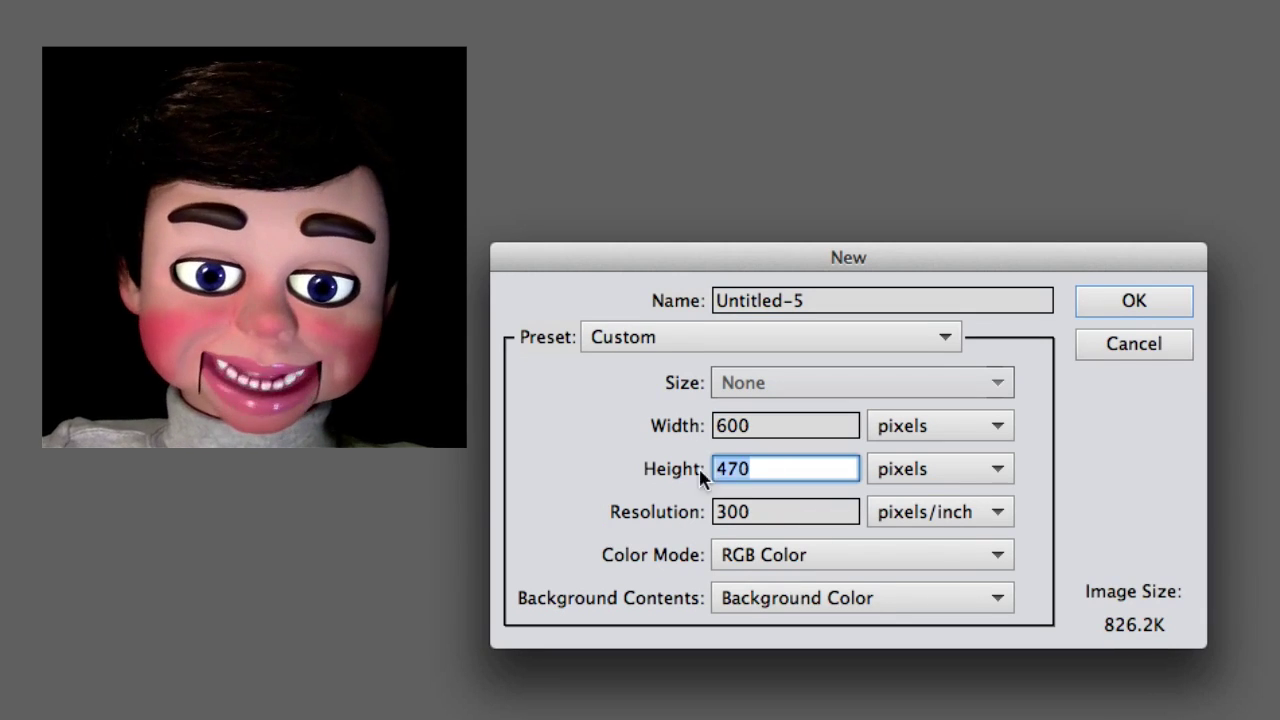
{"action": "type", "text": "600"}
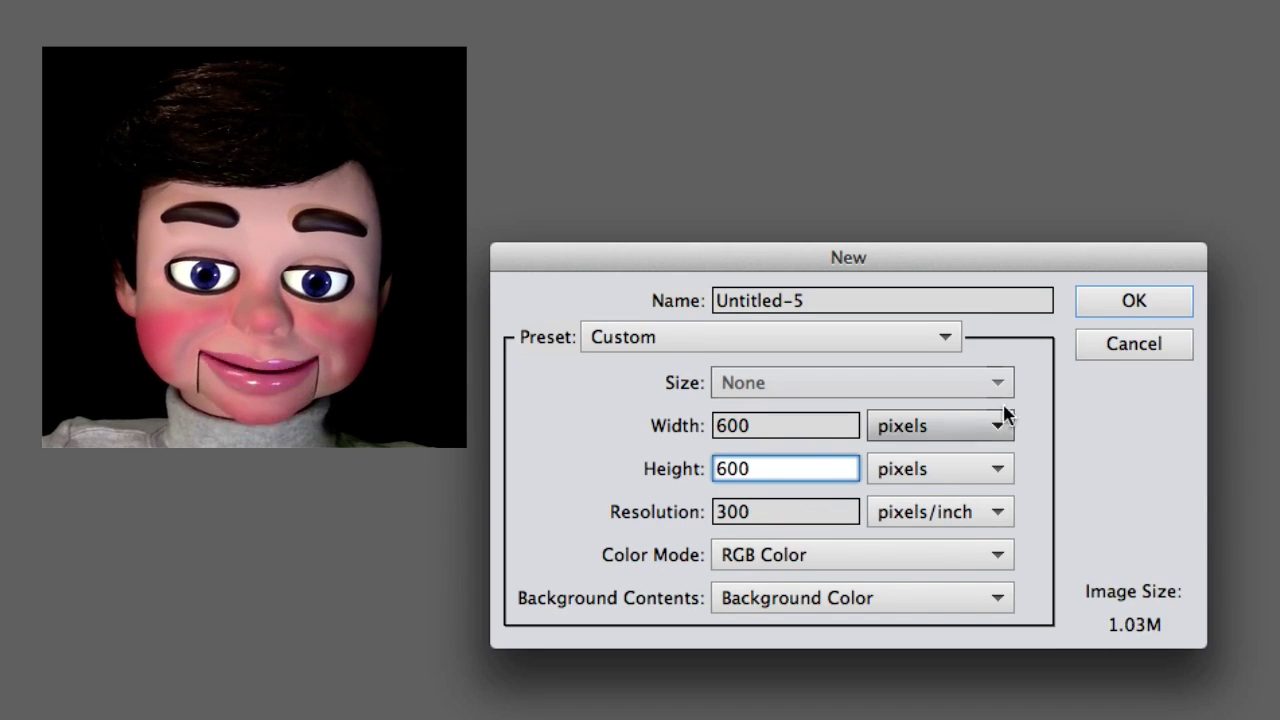
{"action": "left_click", "coordinate": [1152, 313]}
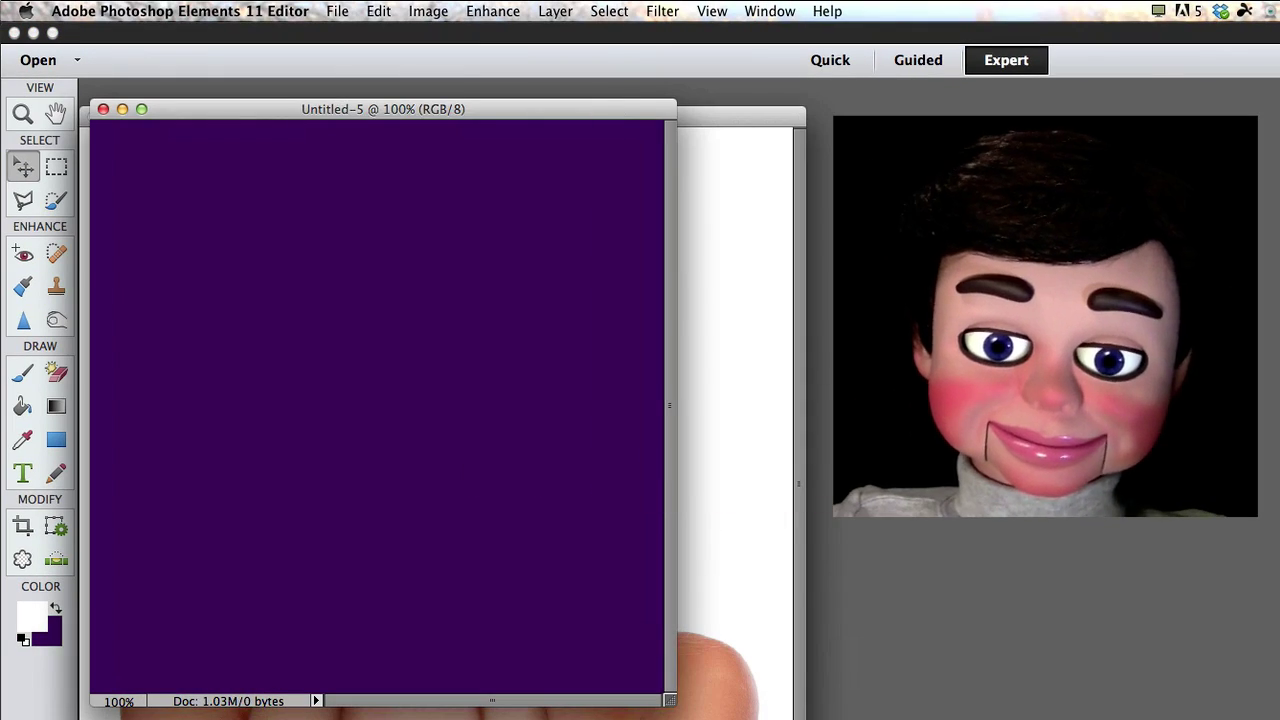
Minimize the model portrait window and reposition the purple document's window.
{"action": "left_click", "coordinate": [722, 142]}
{"action": "left_click_drag", "start_coordinate": [731, 118], "coordinate": [831, 149]}
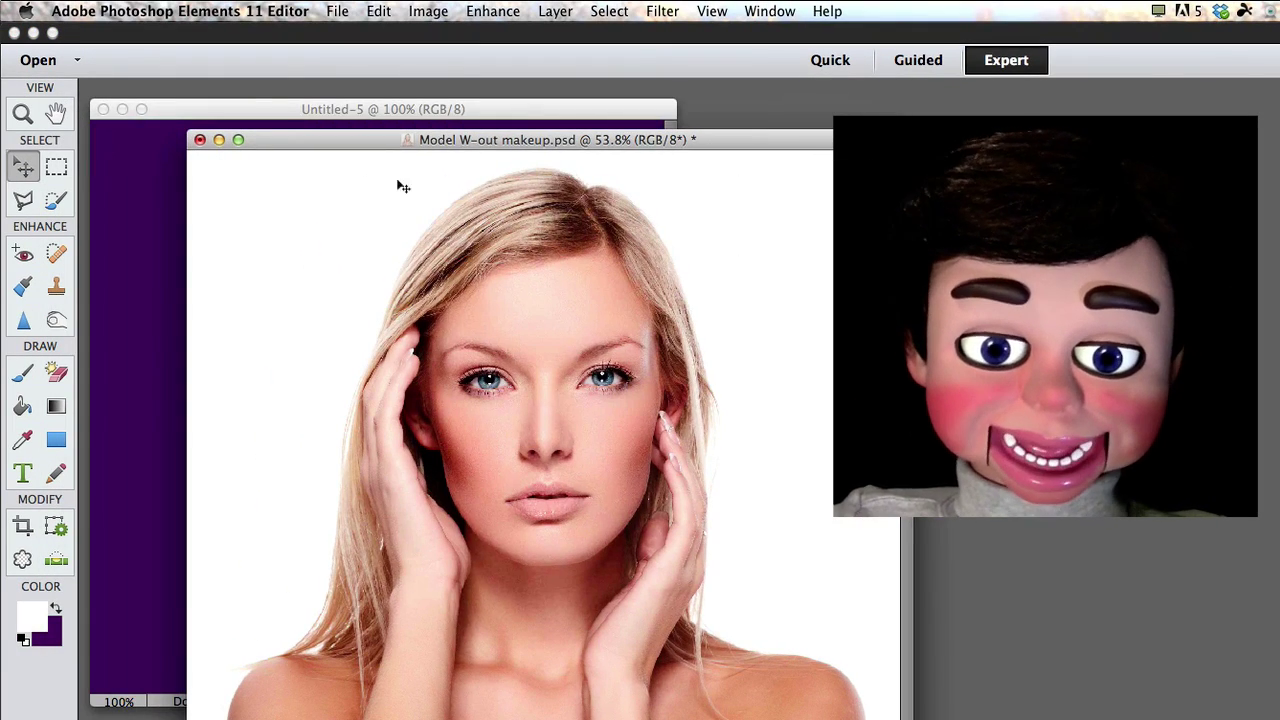
{"action": "left_click", "coordinate": [219, 140]}
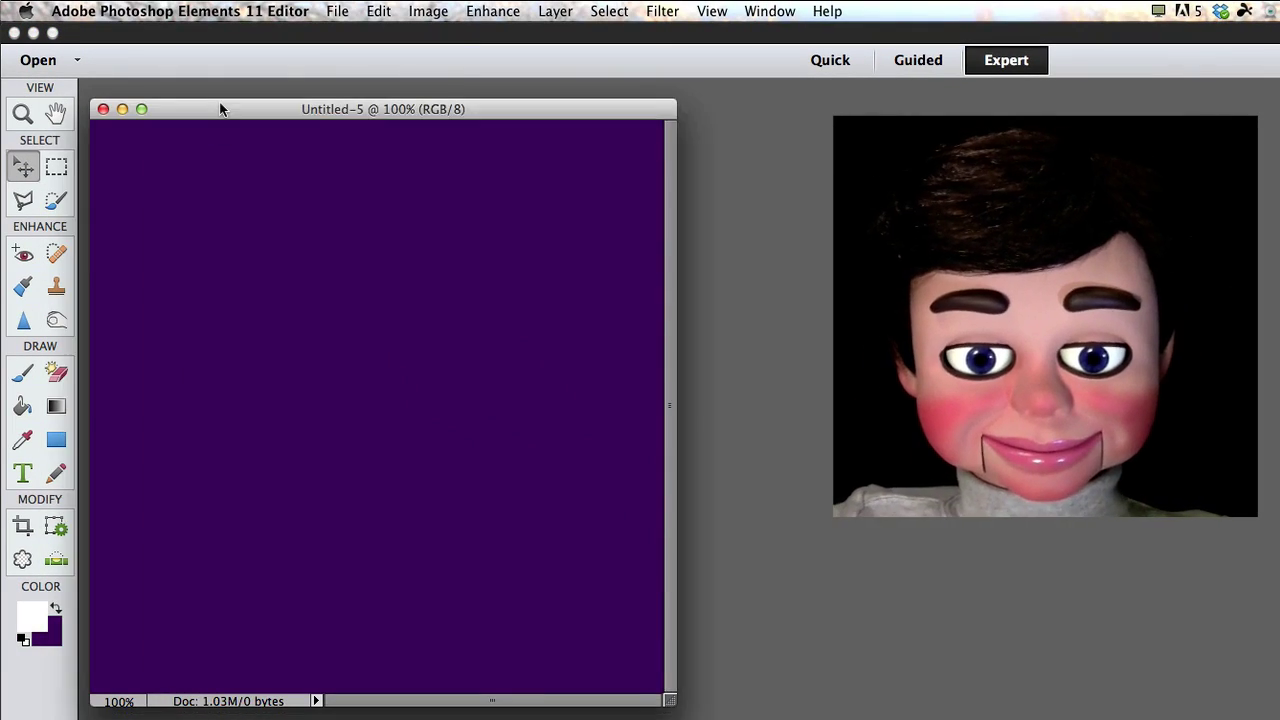
{"action": "left_click_drag", "start_coordinate": [221, 109], "coordinate": [523, 123]}
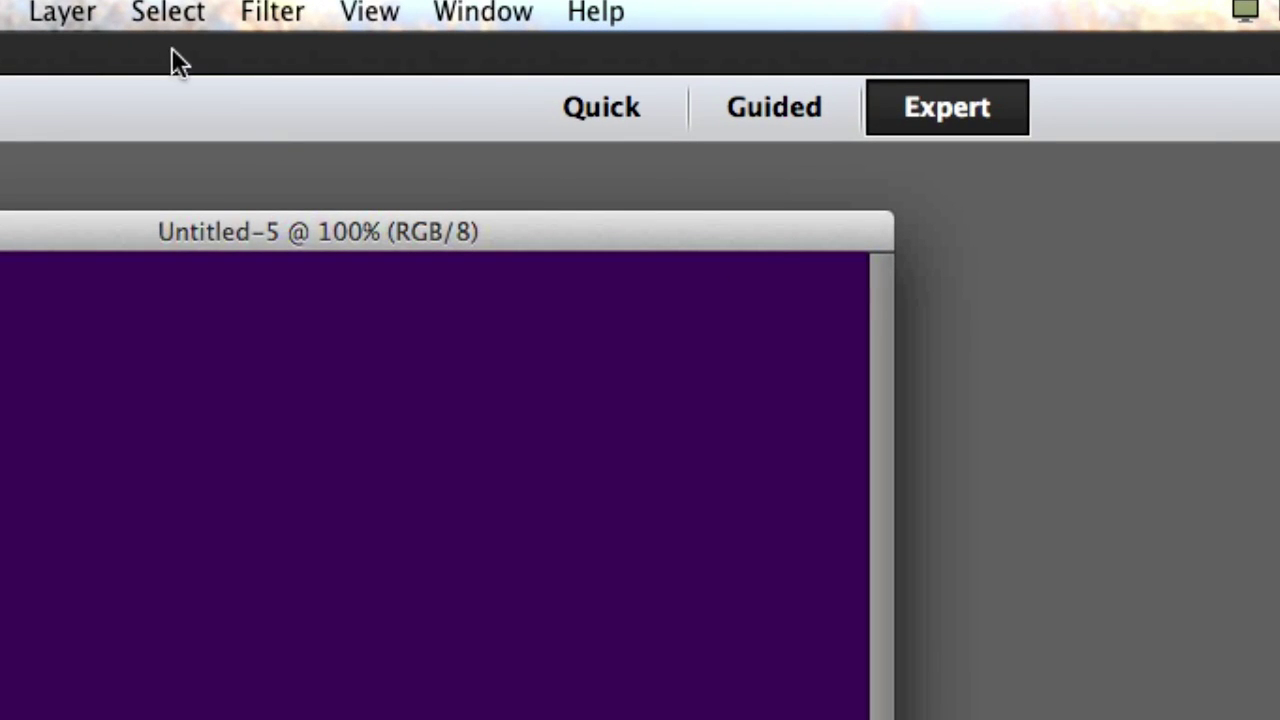
Apply a Lens Flare at 80% brightness with the 50–300mm Zoom lens type.
{"action": "left_click", "coordinate": [254, 20]}
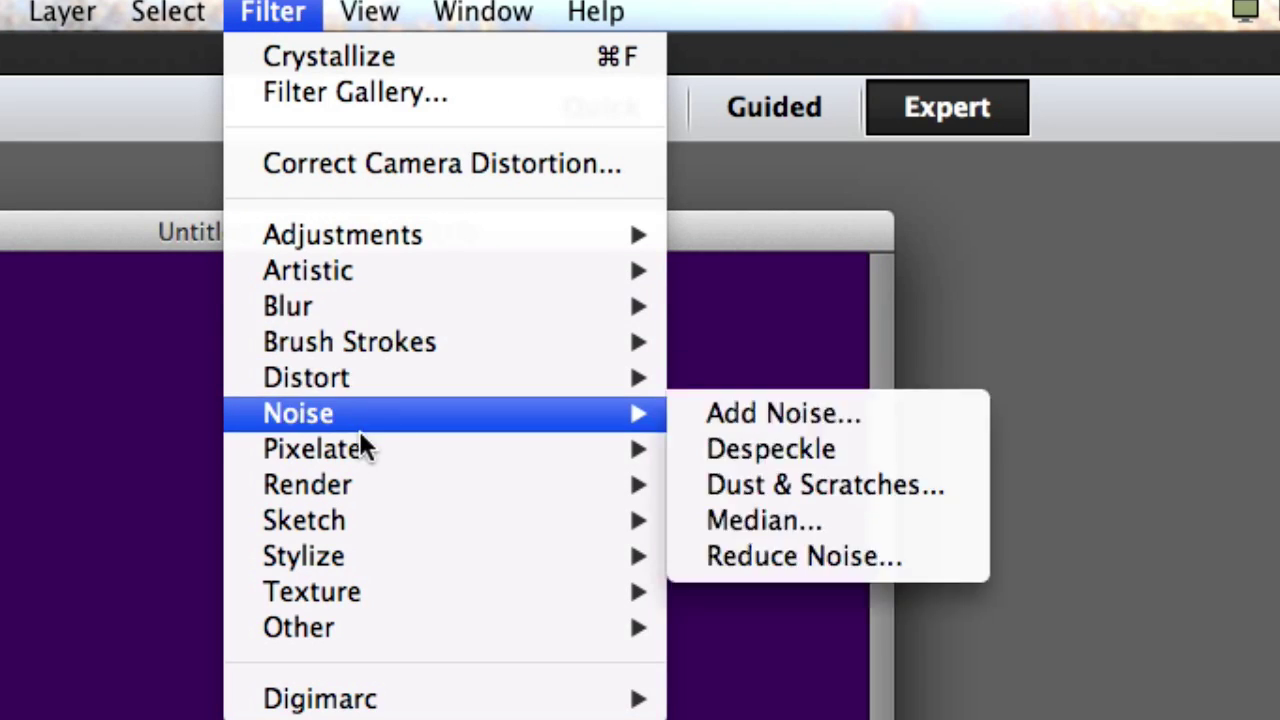
{"action": "mouse_move", "coordinate": [352, 458]}
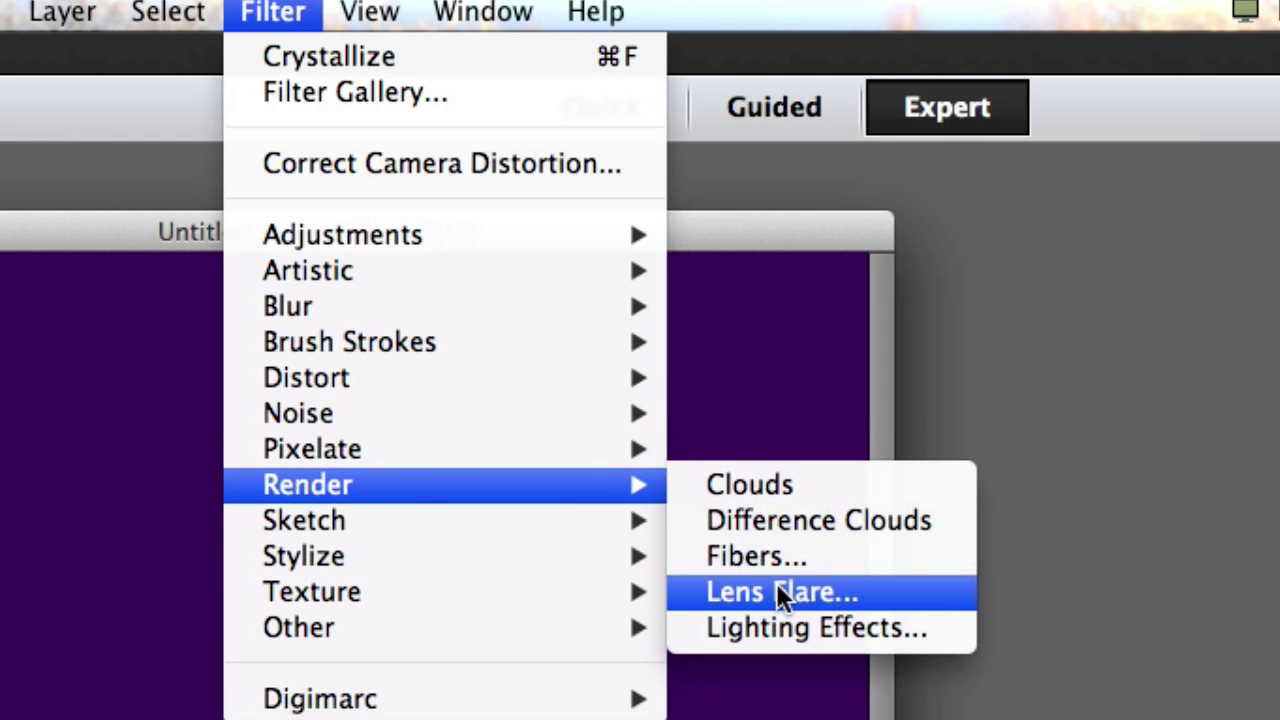
{"action": "left_click", "coordinate": [810, 590]}
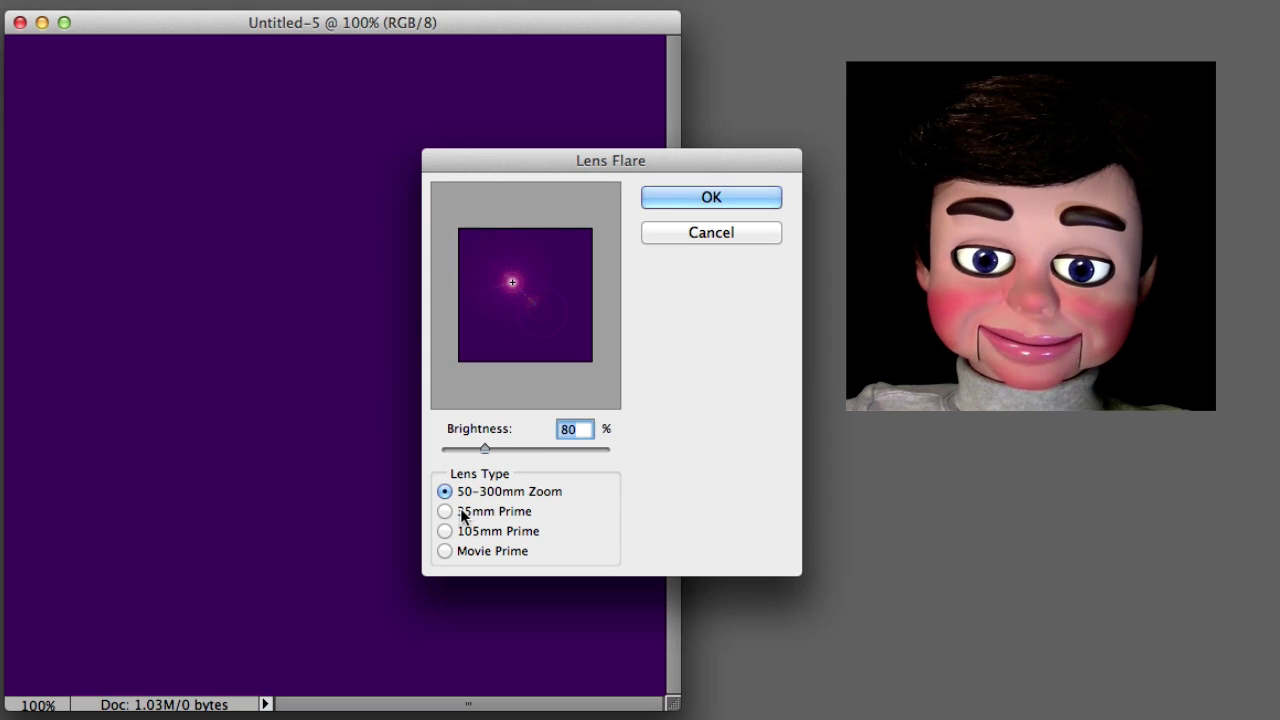
{"action": "left_click", "coordinate": [658, 198]}
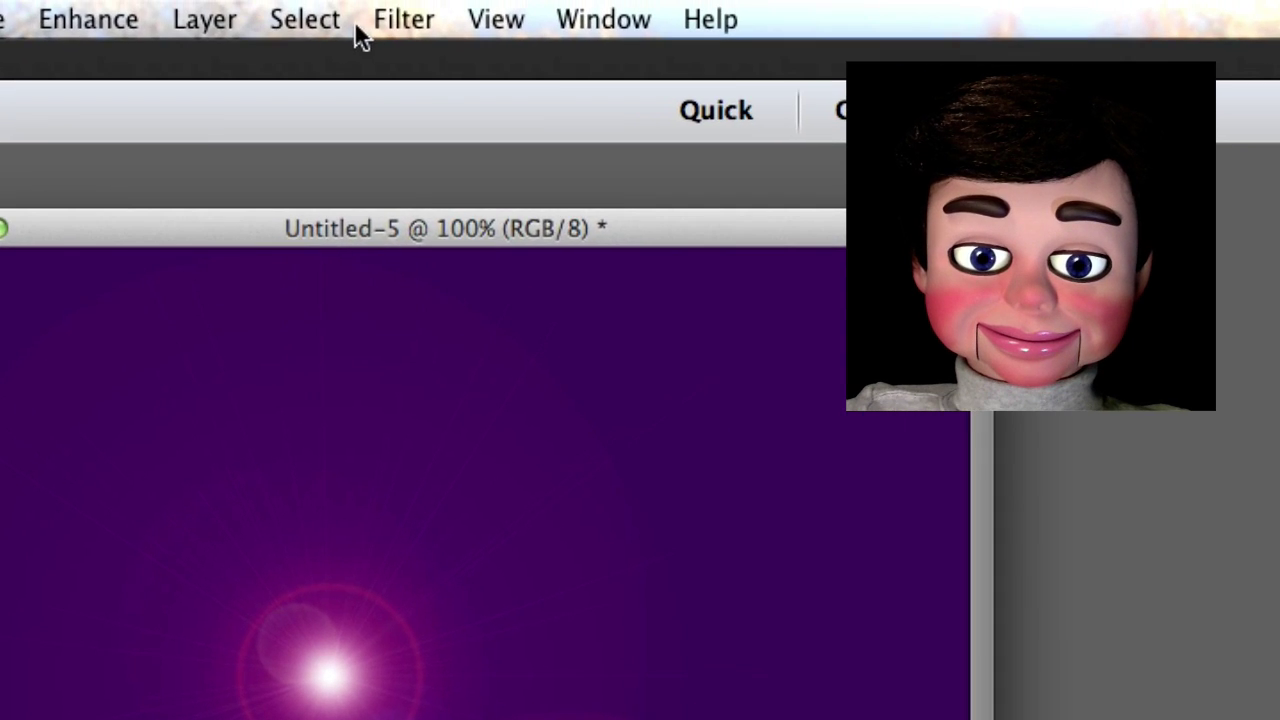
Distort the canvas with Polar Coordinates set to Polar to Rectangular.
{"action": "left_click", "coordinate": [410, 22]}
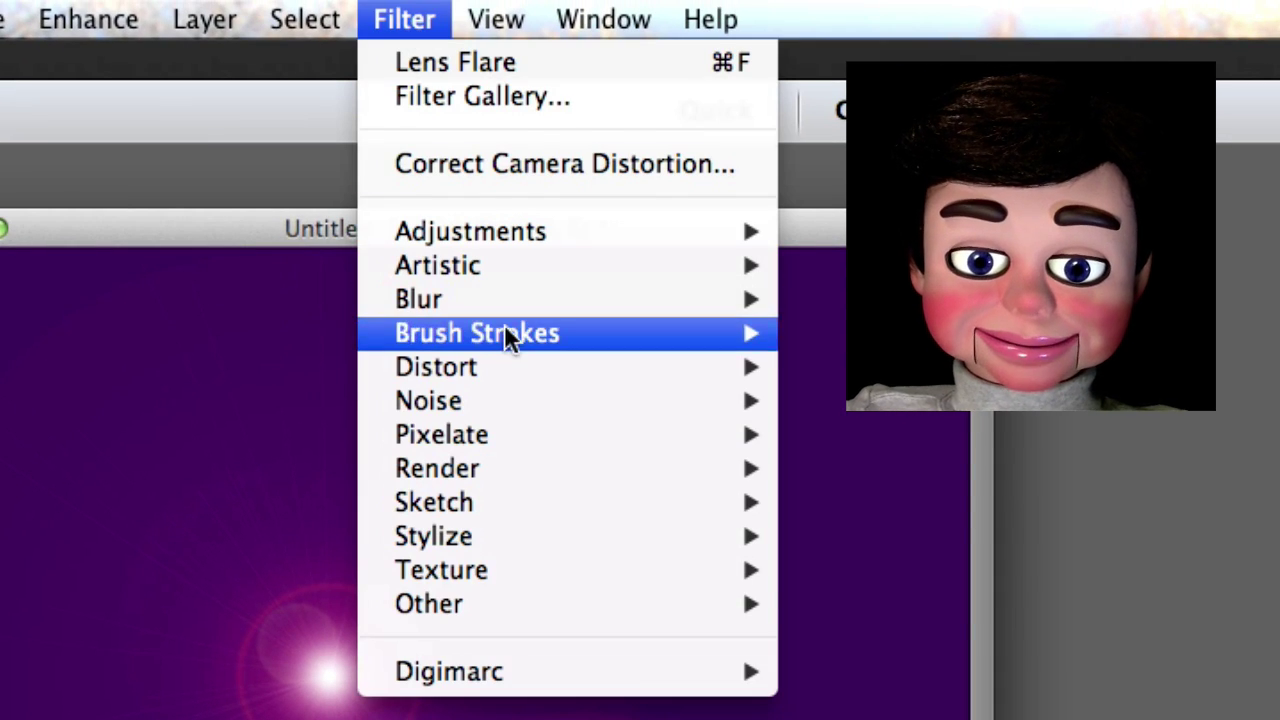
{"action": "mouse_move", "coordinate": [663, 366]}
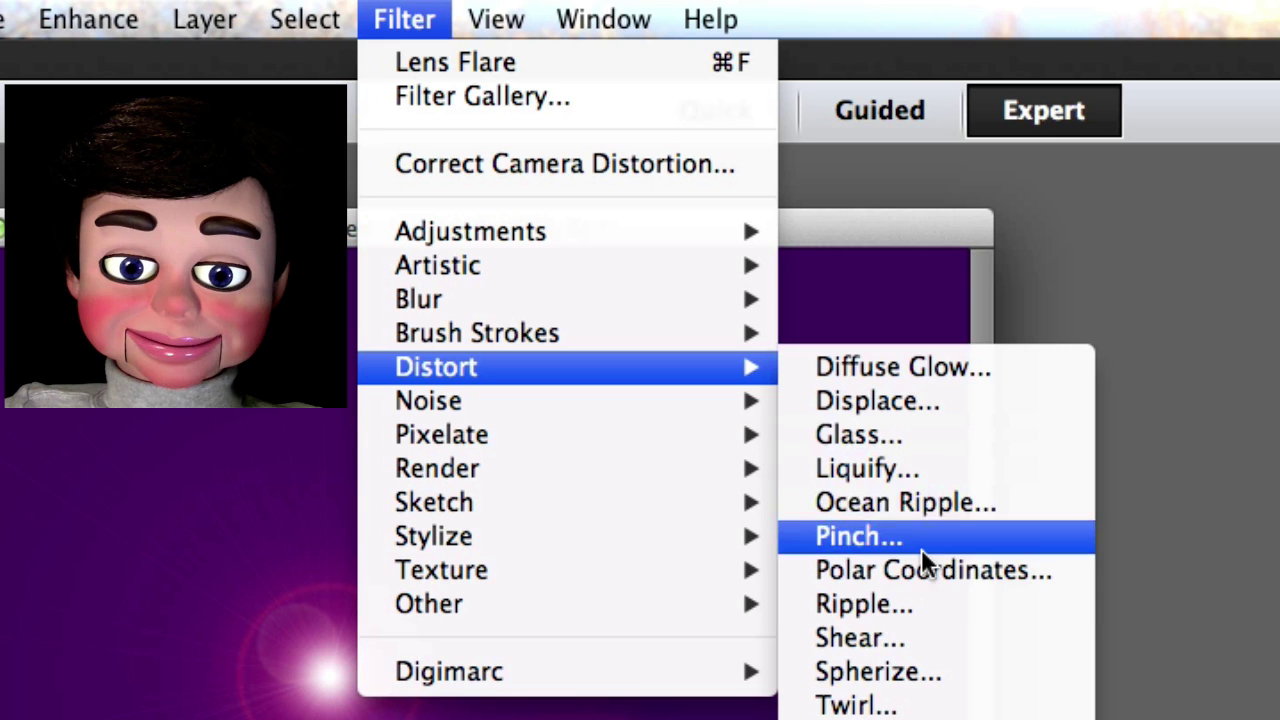
{"action": "left_click", "coordinate": [941, 570]}
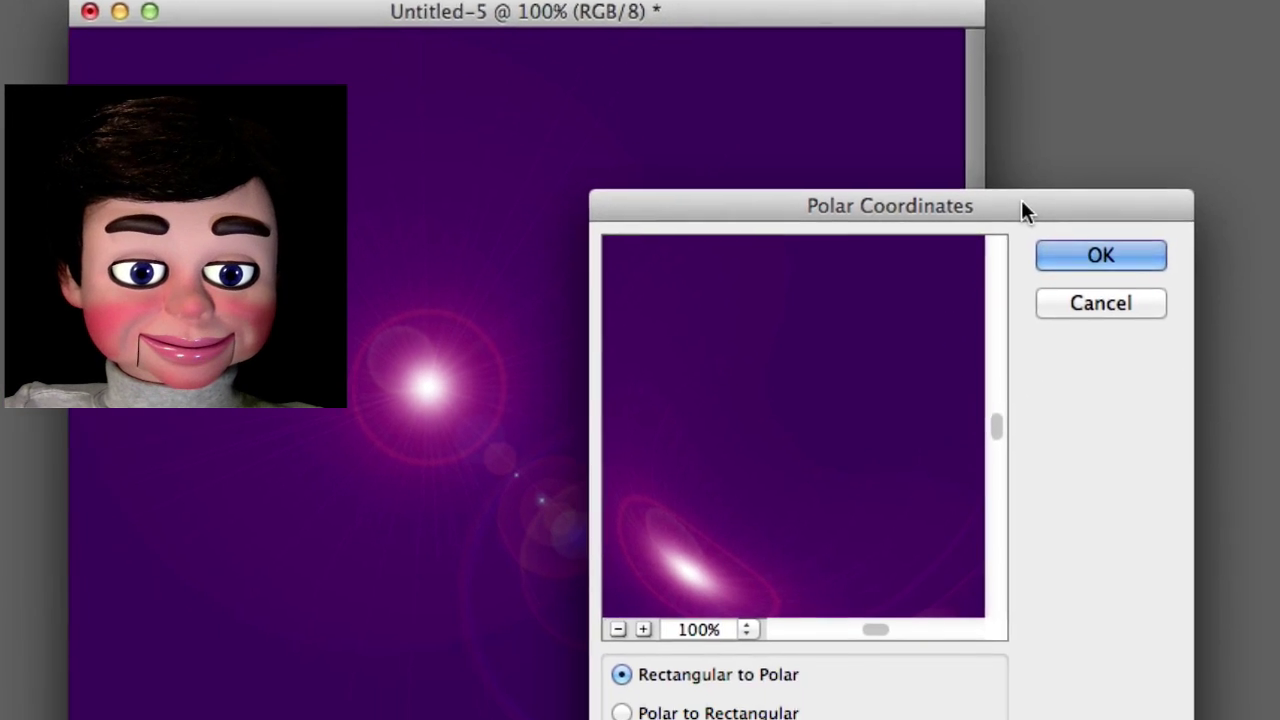
{"action": "left_click", "coordinate": [632, 650]}
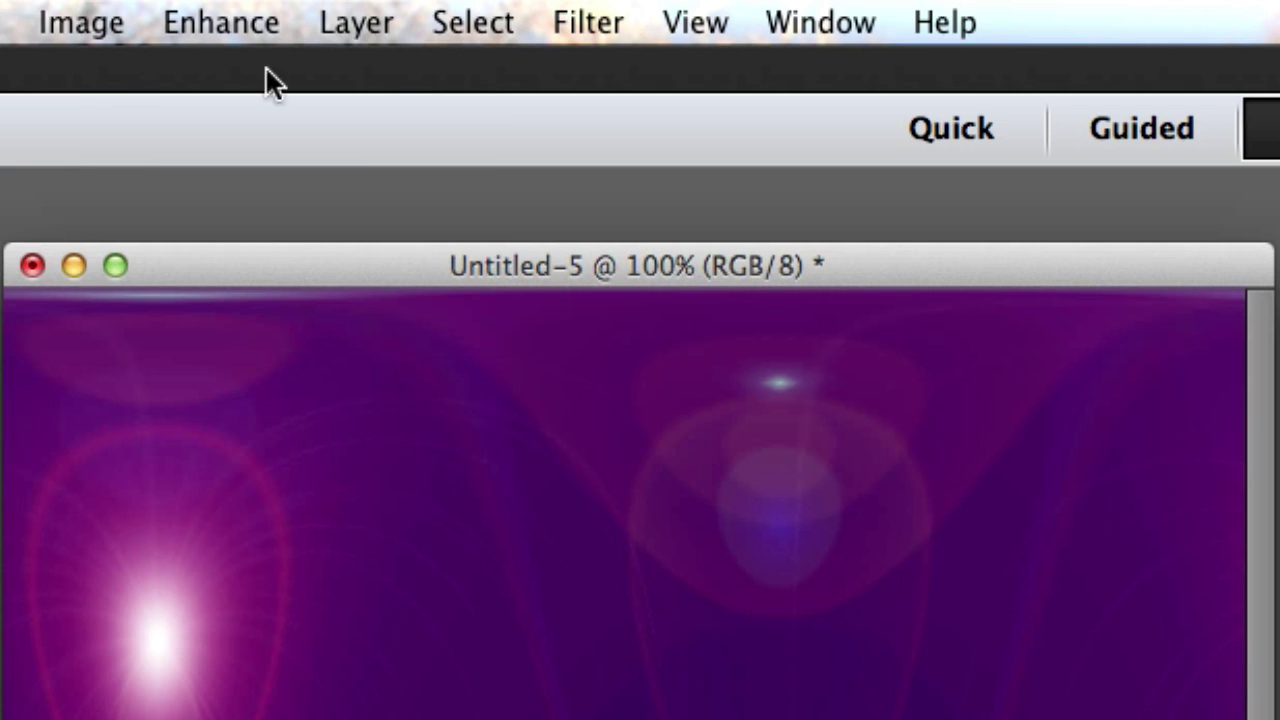
Flip the image vertically so the flare glow sits near the bottom.
{"action": "left_click", "coordinate": [80, 26]}
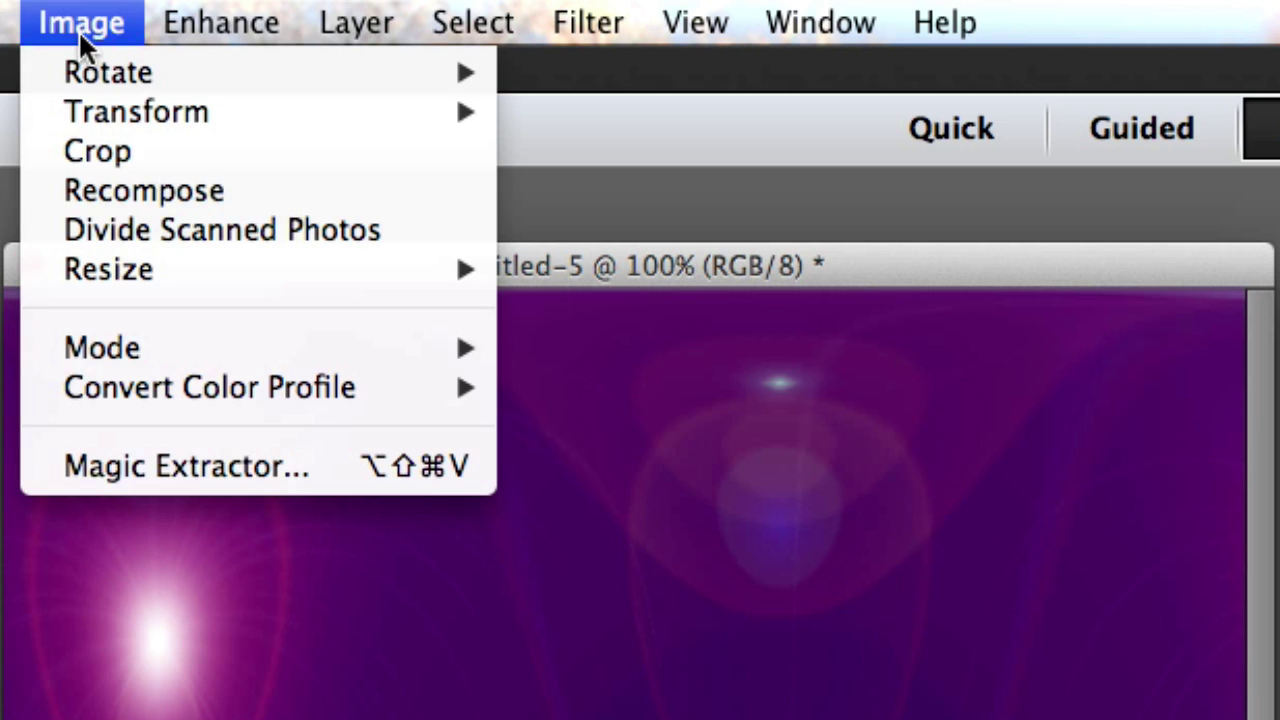
{"action": "mouse_move", "coordinate": [349, 78]}
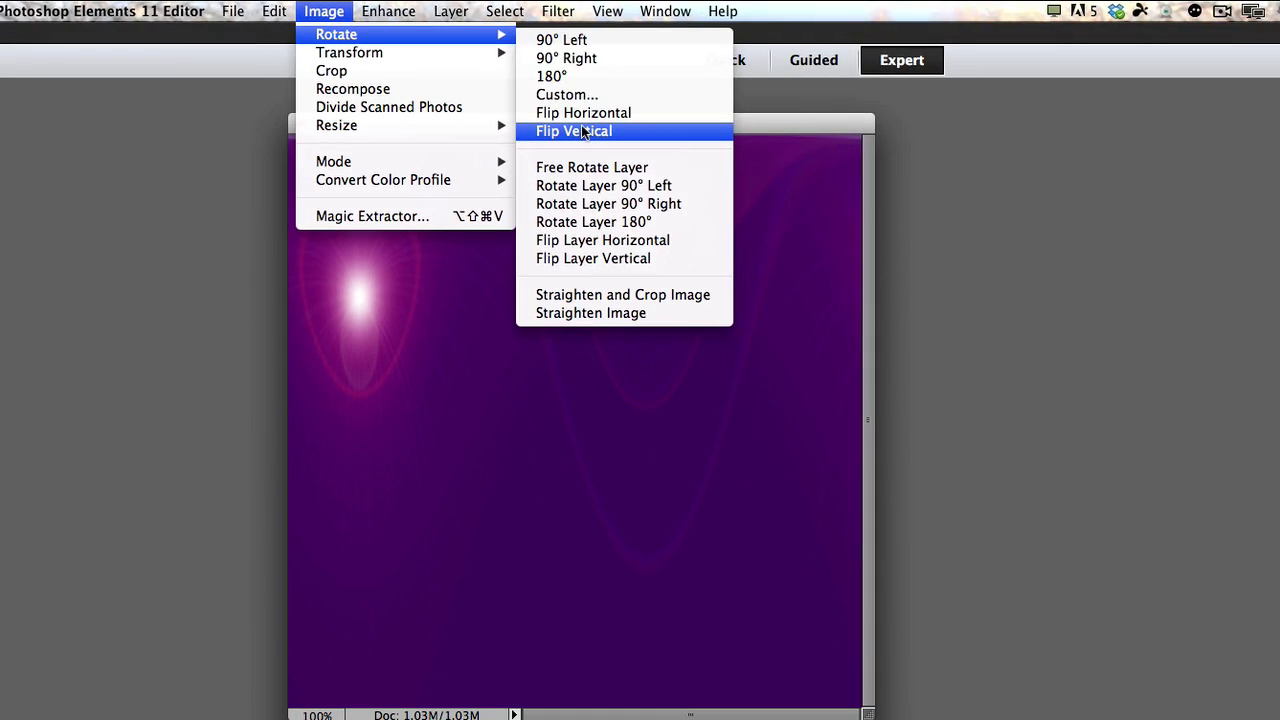
{"action": "left_click", "coordinate": [583, 131]}
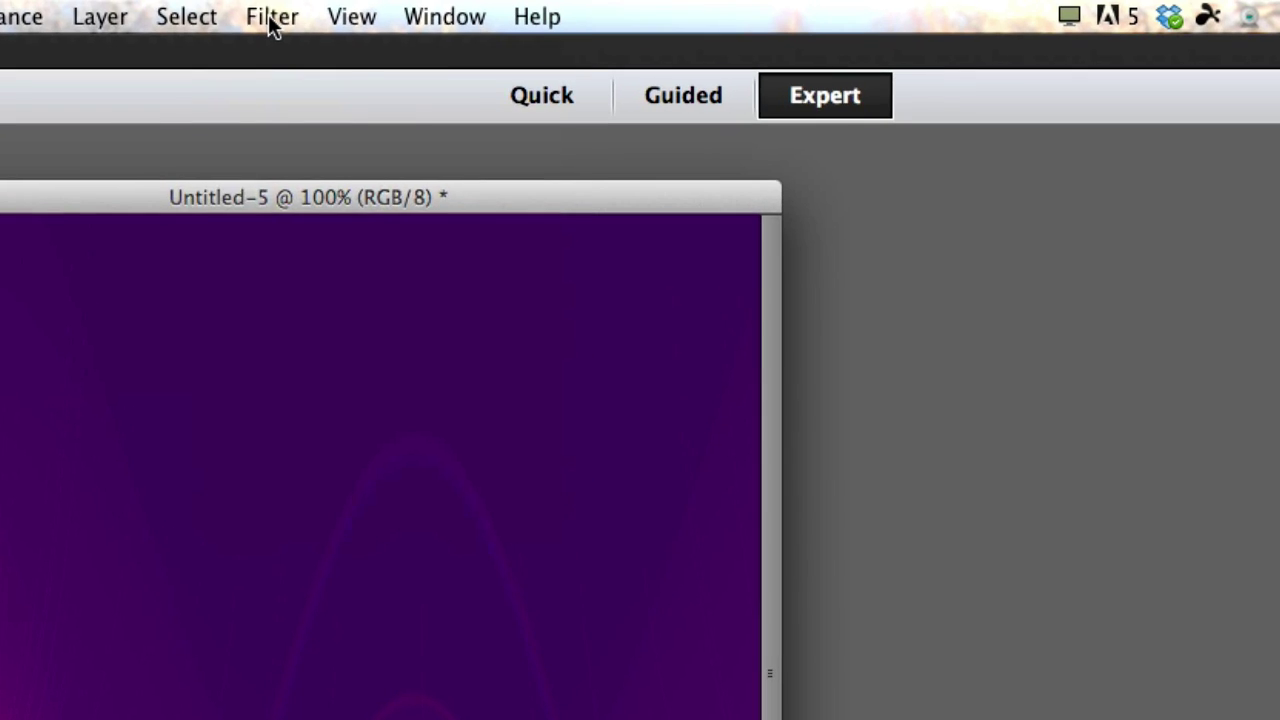
Apply Polar Coordinates with Rectangular to Polar, wrapping the canvas into a glossy sphere.
{"action": "left_click", "coordinate": [550, 12]}
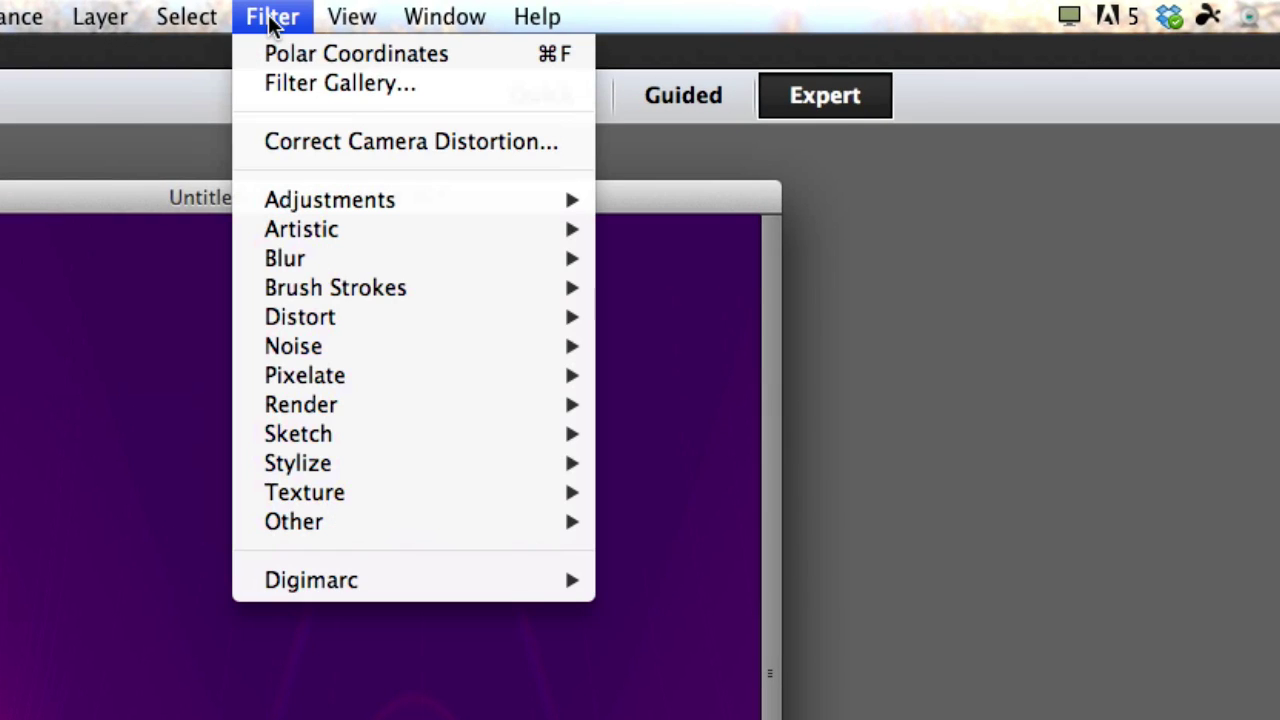
{"action": "mouse_move", "coordinate": [345, 316]}
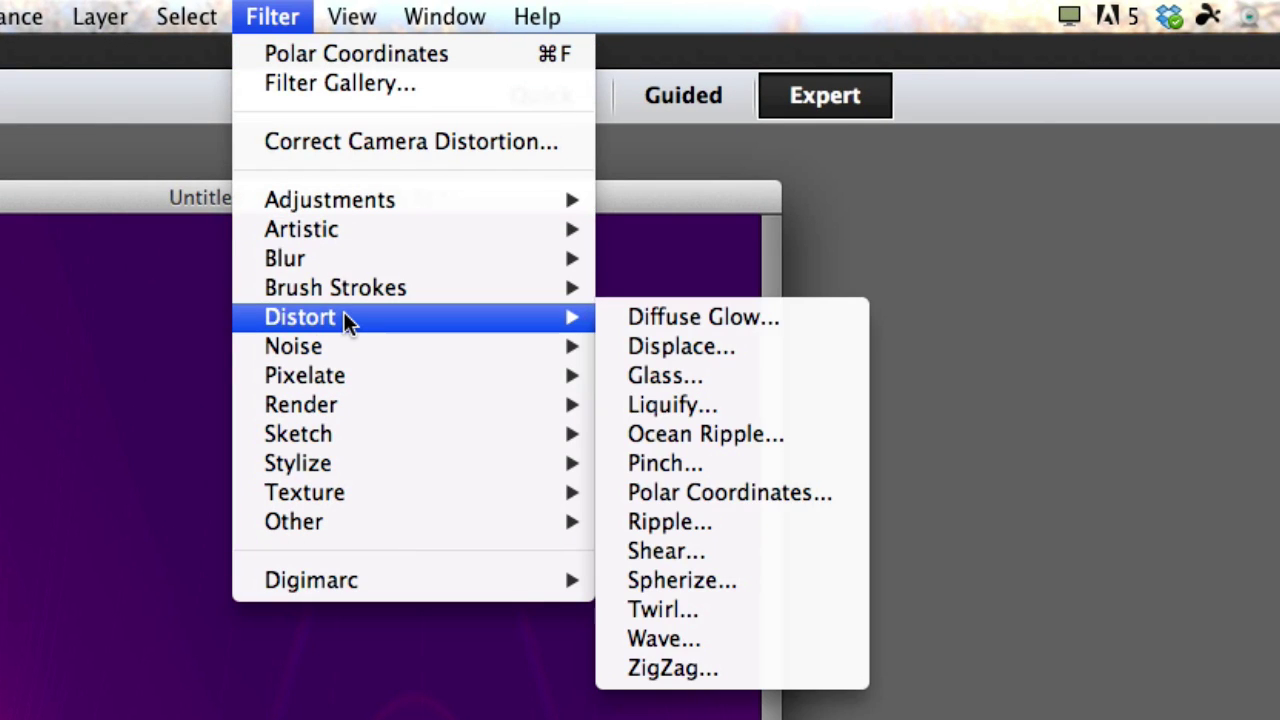
{"action": "left_click", "coordinate": [745, 497]}
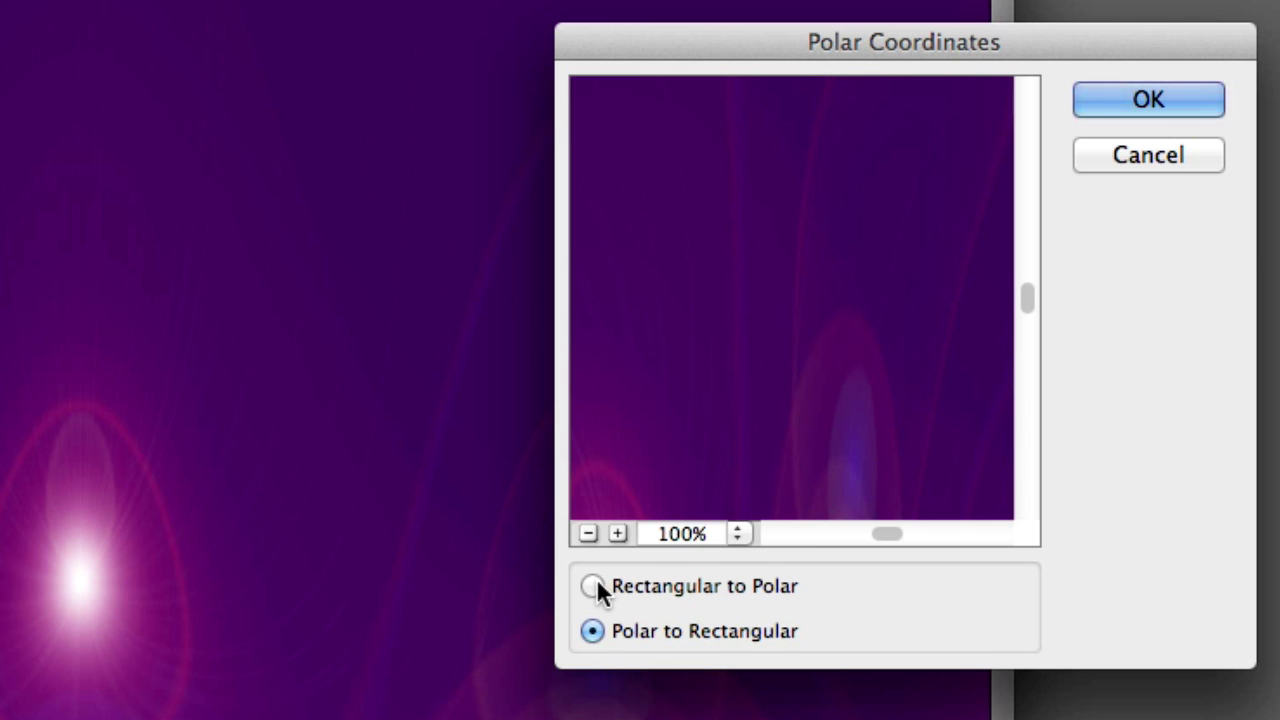
{"action": "left_click", "coordinate": [596, 586]}
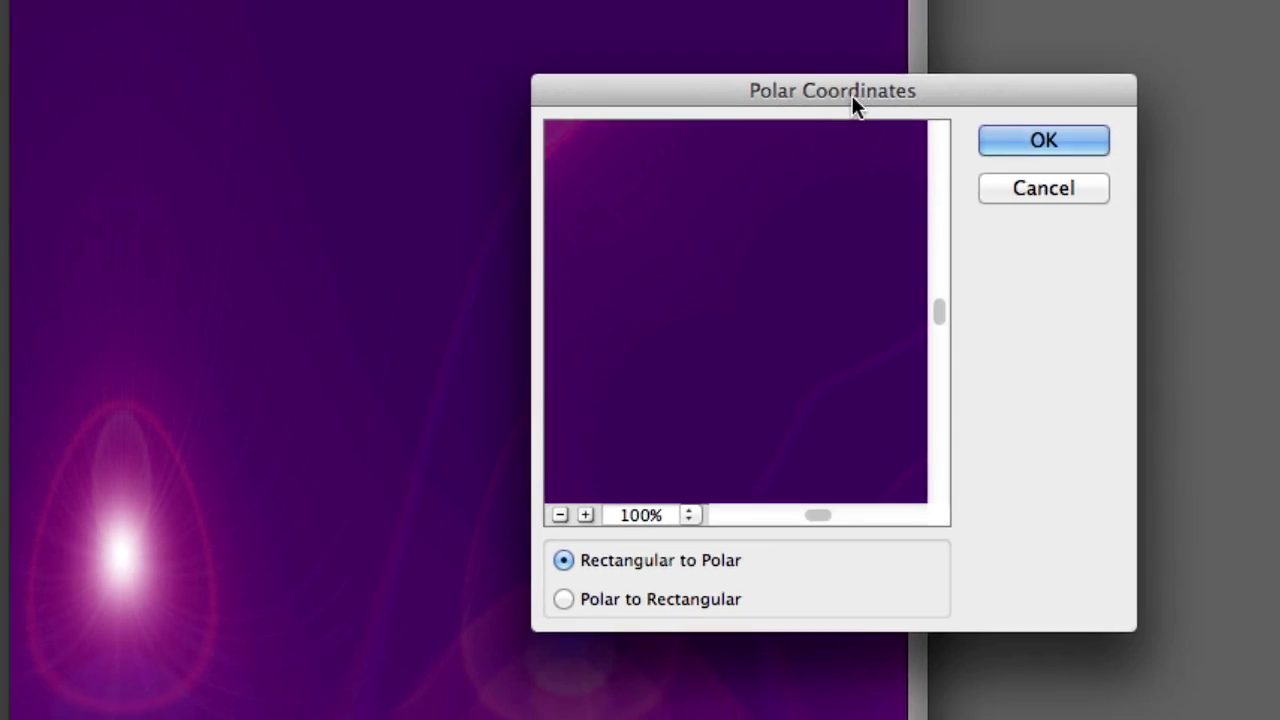
{"action": "left_click_drag", "start_coordinate": [917, 63], "coordinate": [1279, 33]}
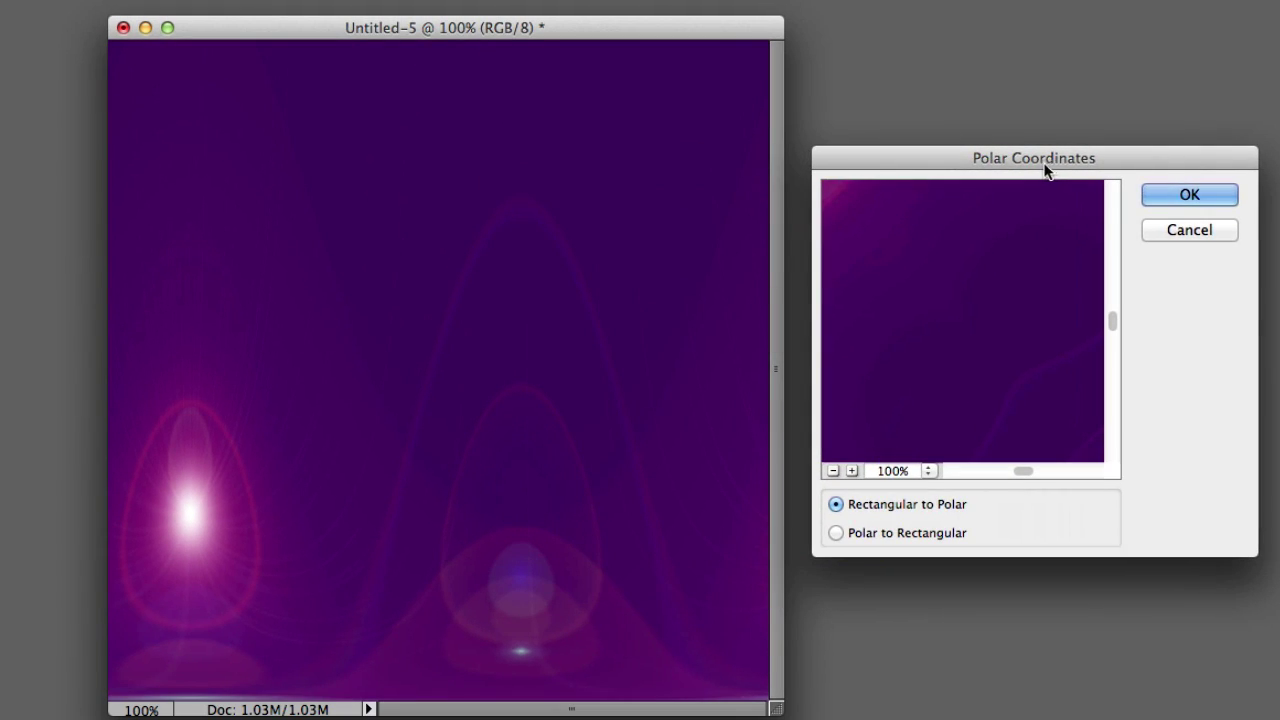
{"action": "left_click", "coordinate": [1165, 195]}
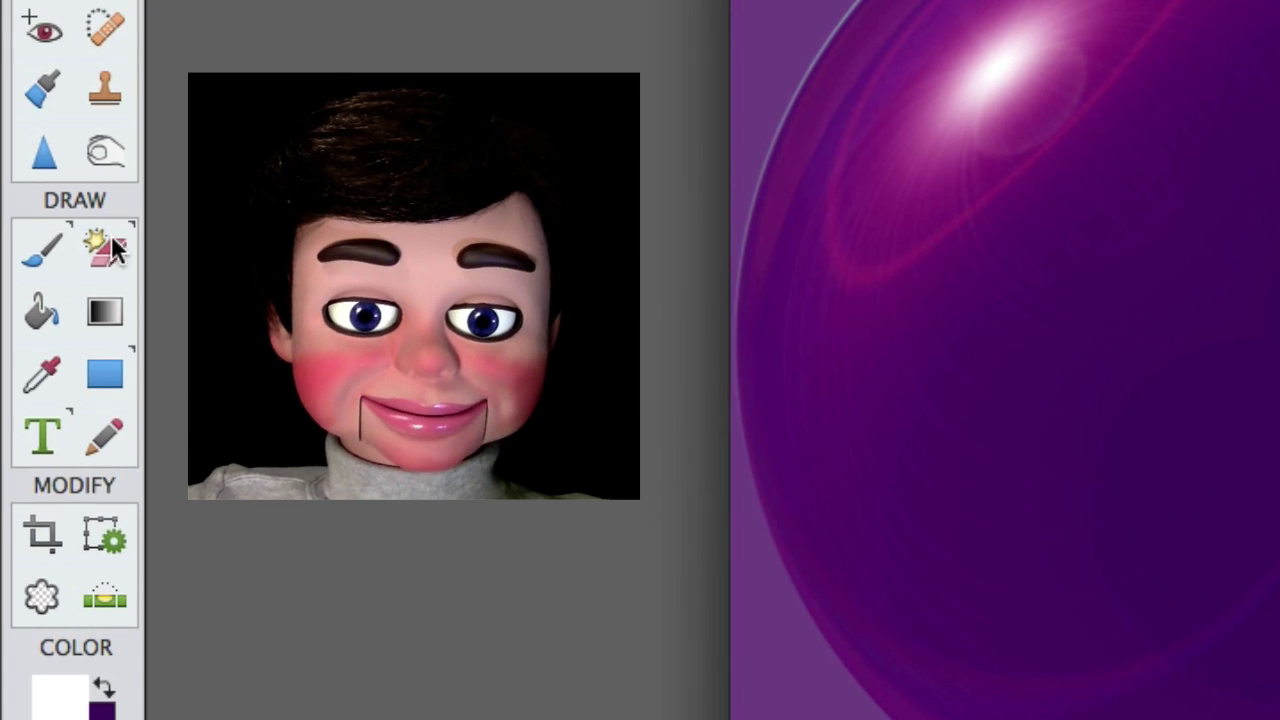
Erase the purple background around the bubble with the Magic Eraser.
{"action": "left_click", "coordinate": [113, 243]}
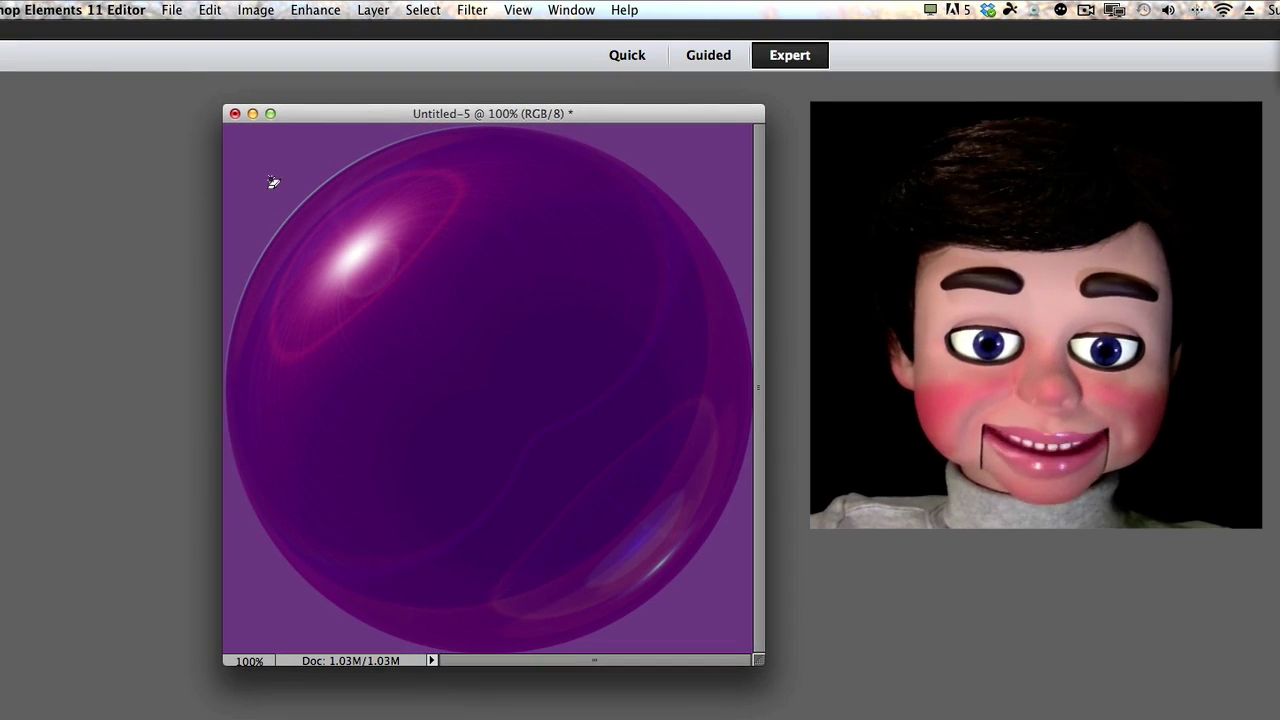
{"action": "left_click", "coordinate": [273, 182]}
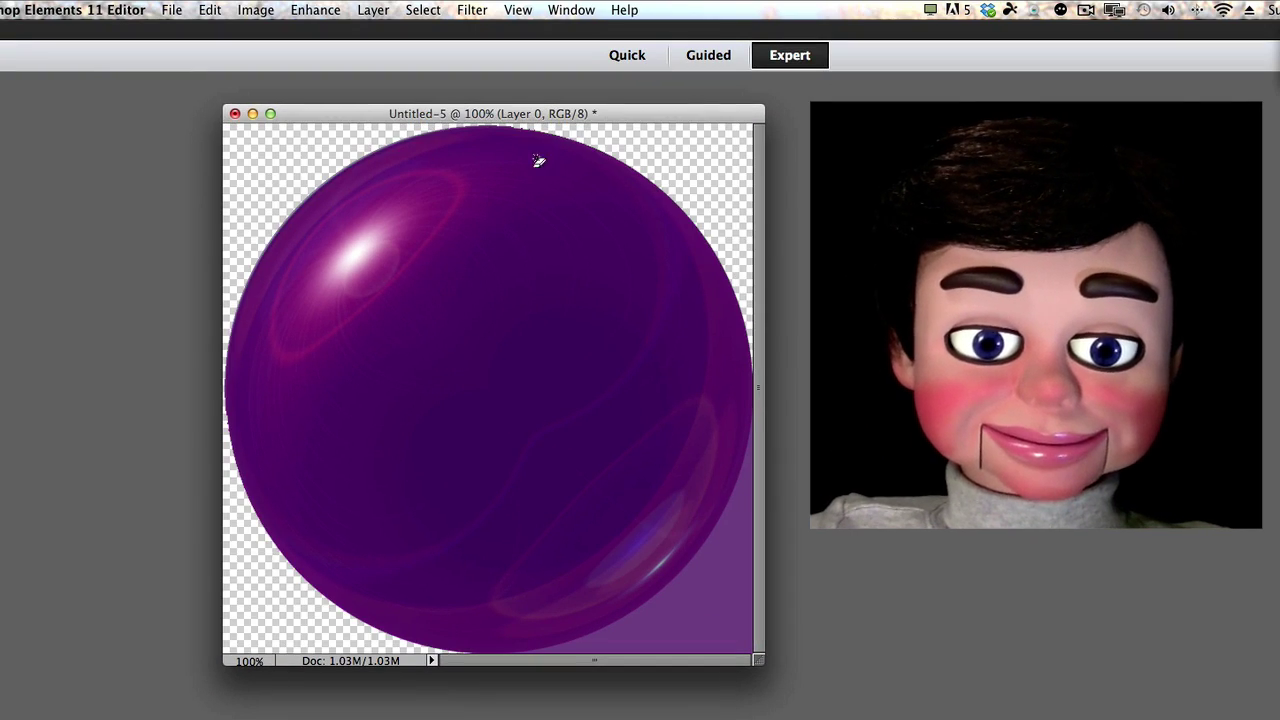
{"action": "left_click", "coordinate": [733, 581]}
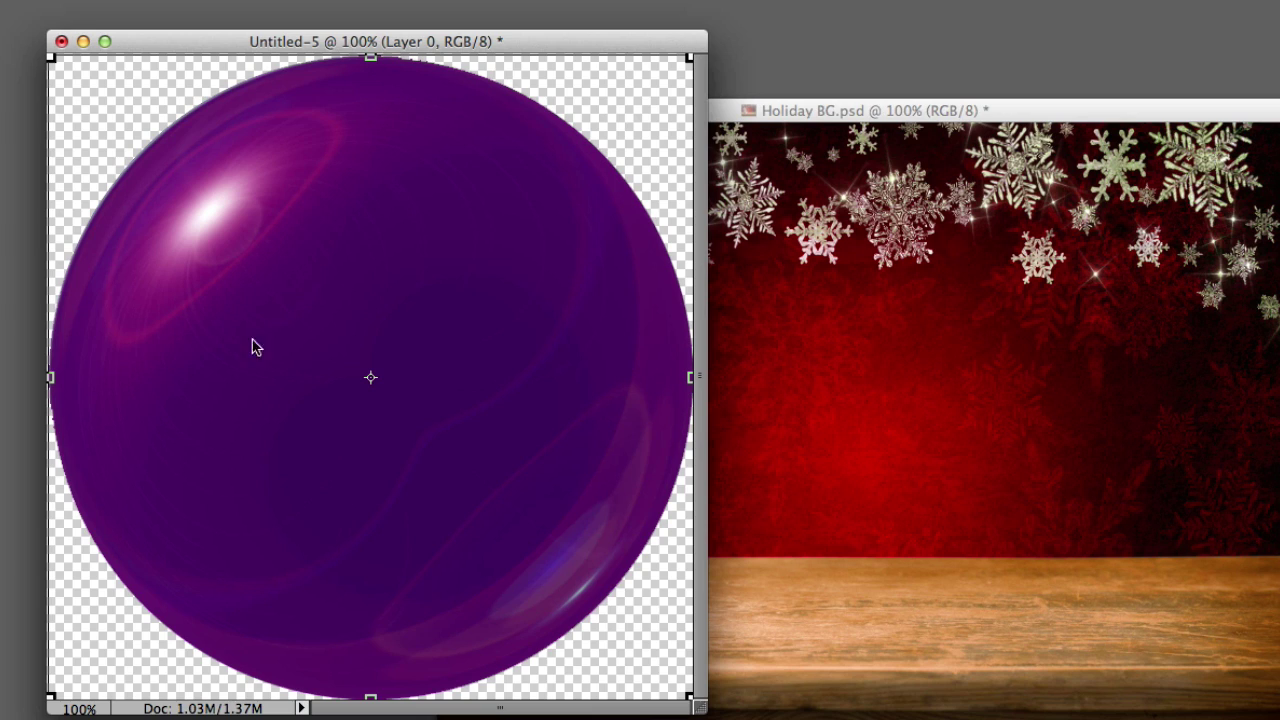
Drag the bubble into Holiday BG.psd, scale it to 64.02% above the table, and minimize Untitled-5.
{"action": "left_click_drag", "start_coordinate": [415, 375], "coordinate": [792, 471]}
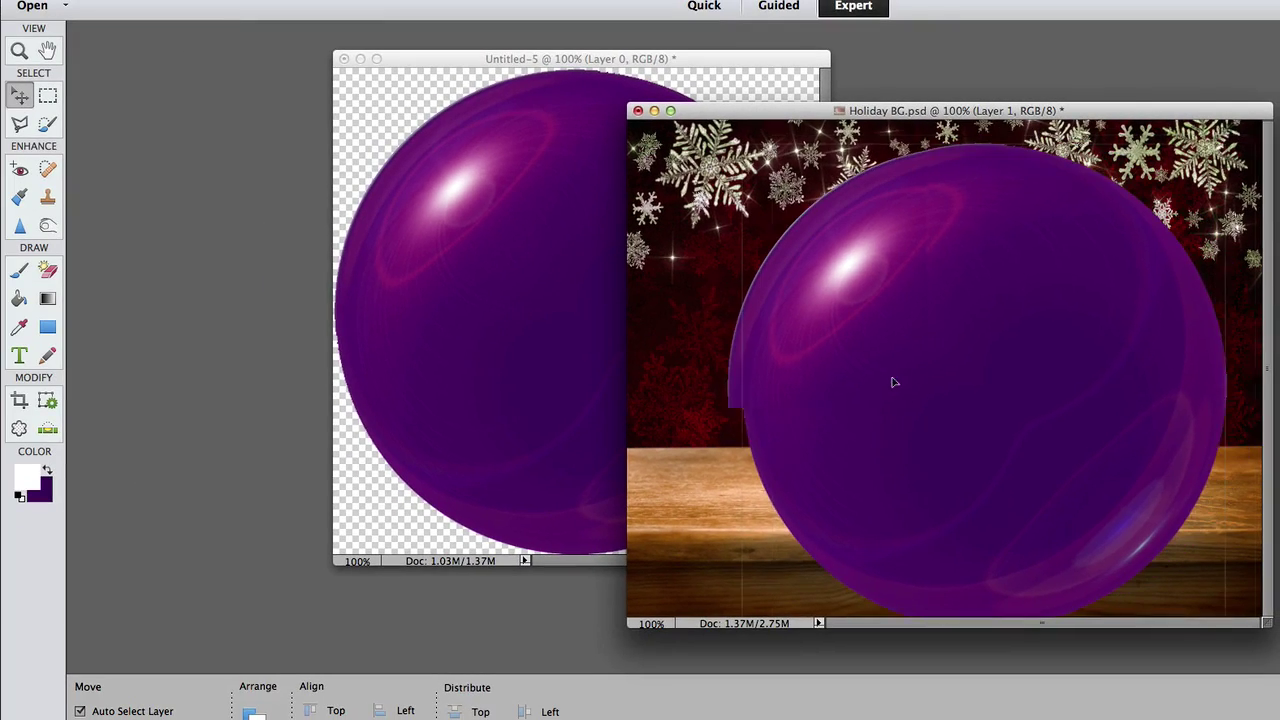
{"action": "left_click_drag", "start_coordinate": [894, 382], "coordinate": [896, 380]}
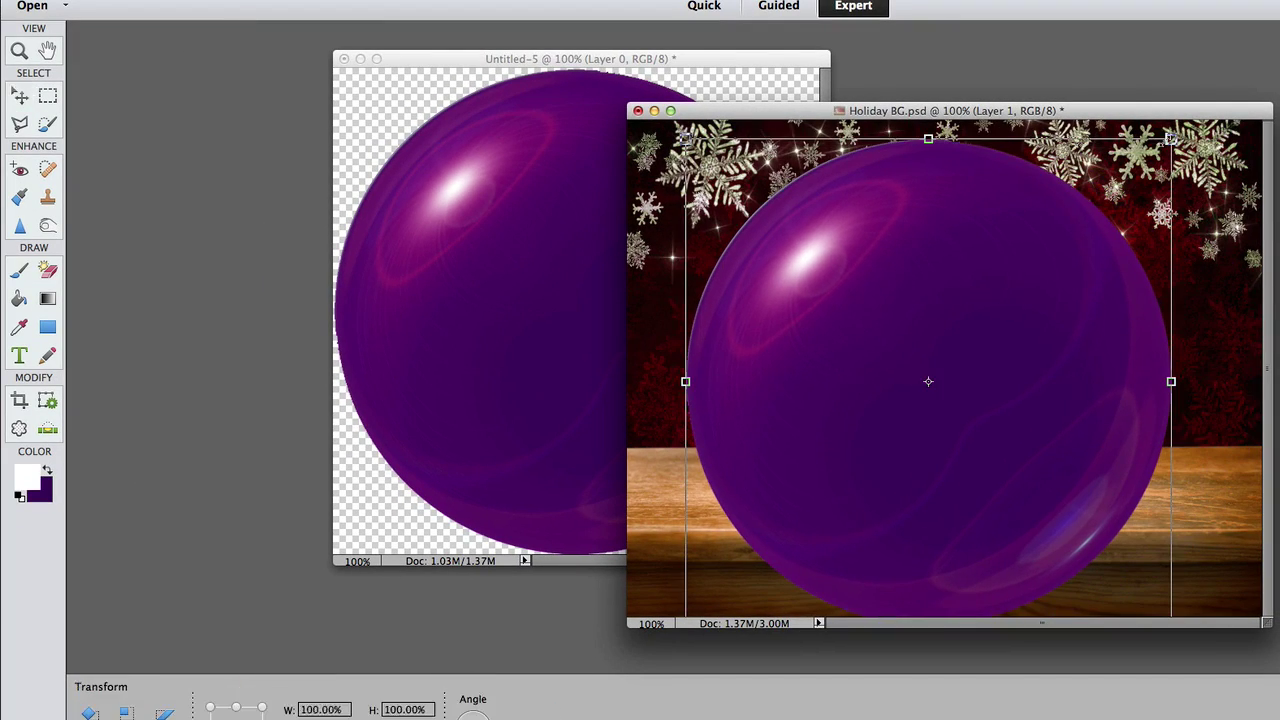
{"action": "left_click_drag", "start_coordinate": [1171, 138], "coordinate": [983, 282]}
{"action": "left_click_drag", "start_coordinate": [865, 429], "coordinate": [850, 308]}
{"action": "left_click_drag", "start_coordinate": [983, 170], "coordinate": [955, 197]}
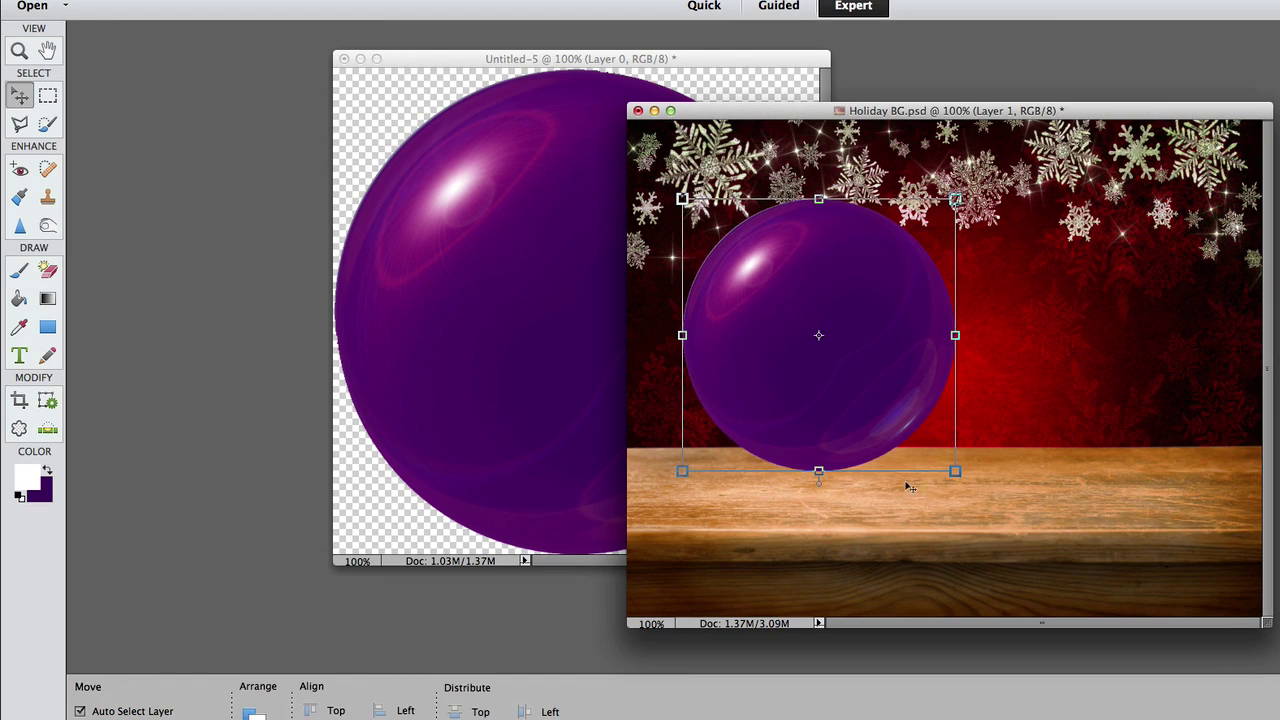
{"action": "left_click", "coordinate": [360, 59]}
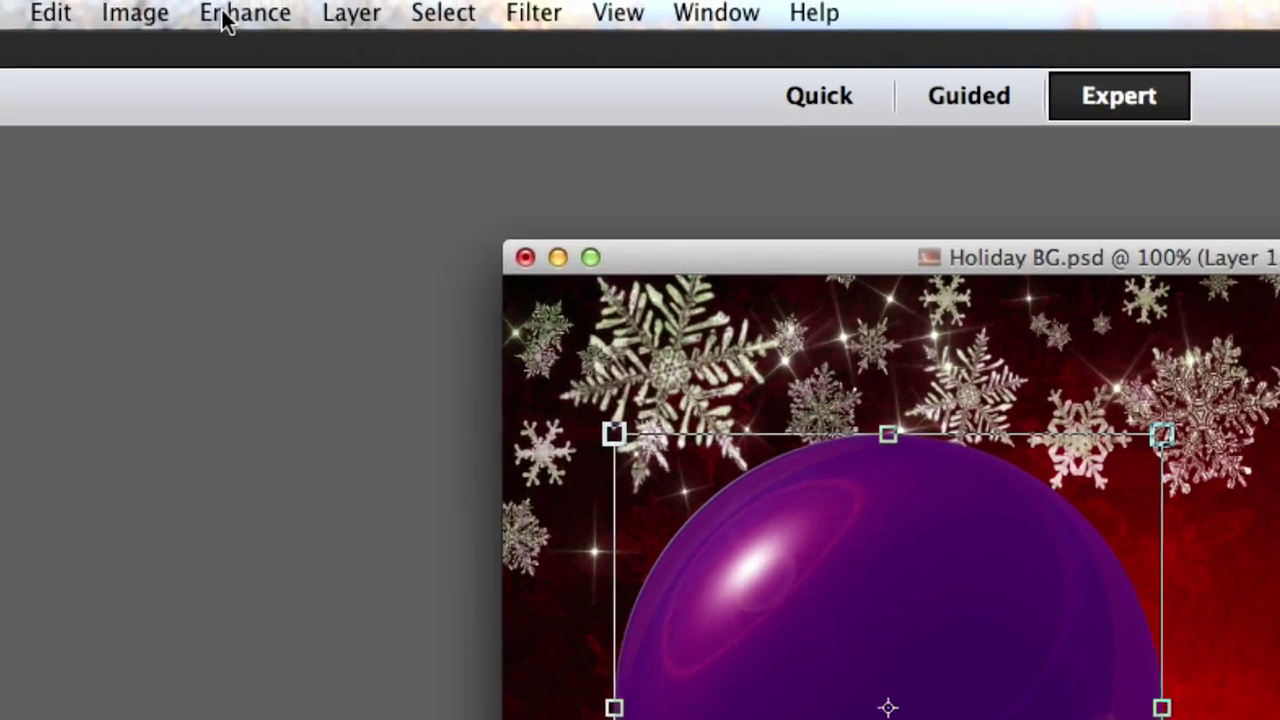
Desaturate the bubble to grey with Hue/Saturation Saturation -100.
{"action": "left_click", "coordinate": [408, 0]}
{"action": "mouse_move", "coordinate": [268, 357]}
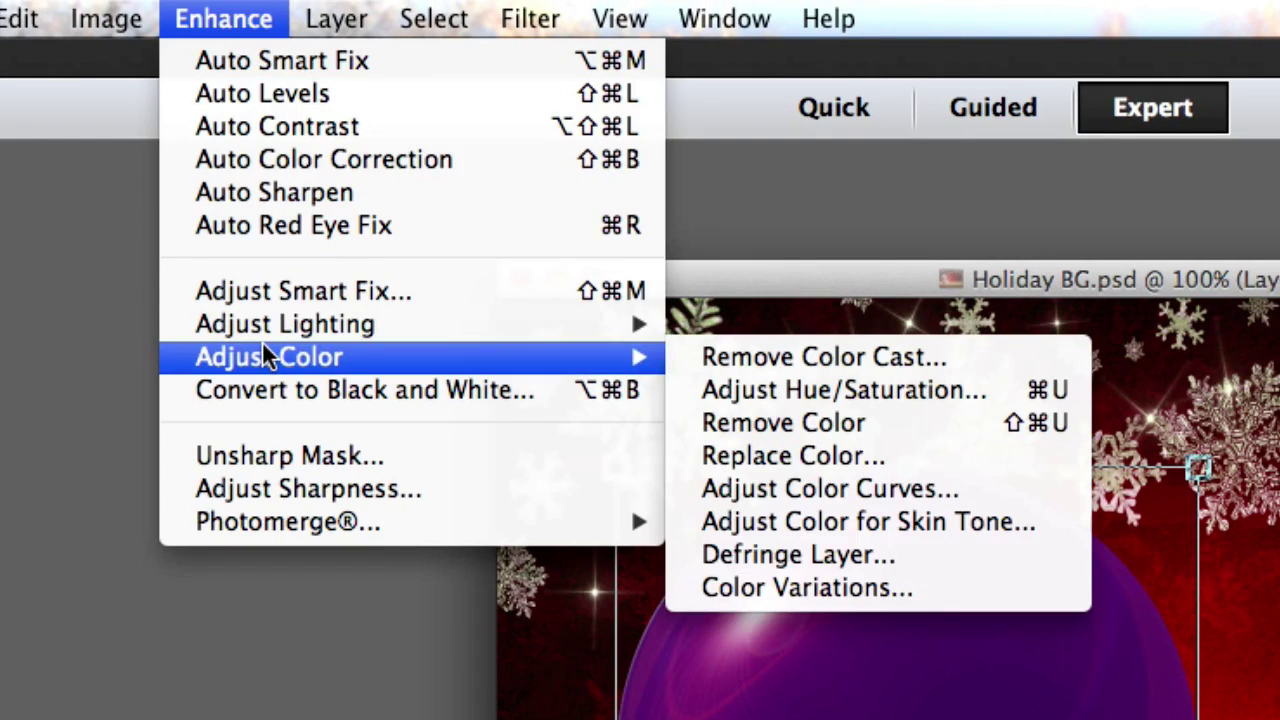
{"action": "left_click", "coordinate": [844, 392]}
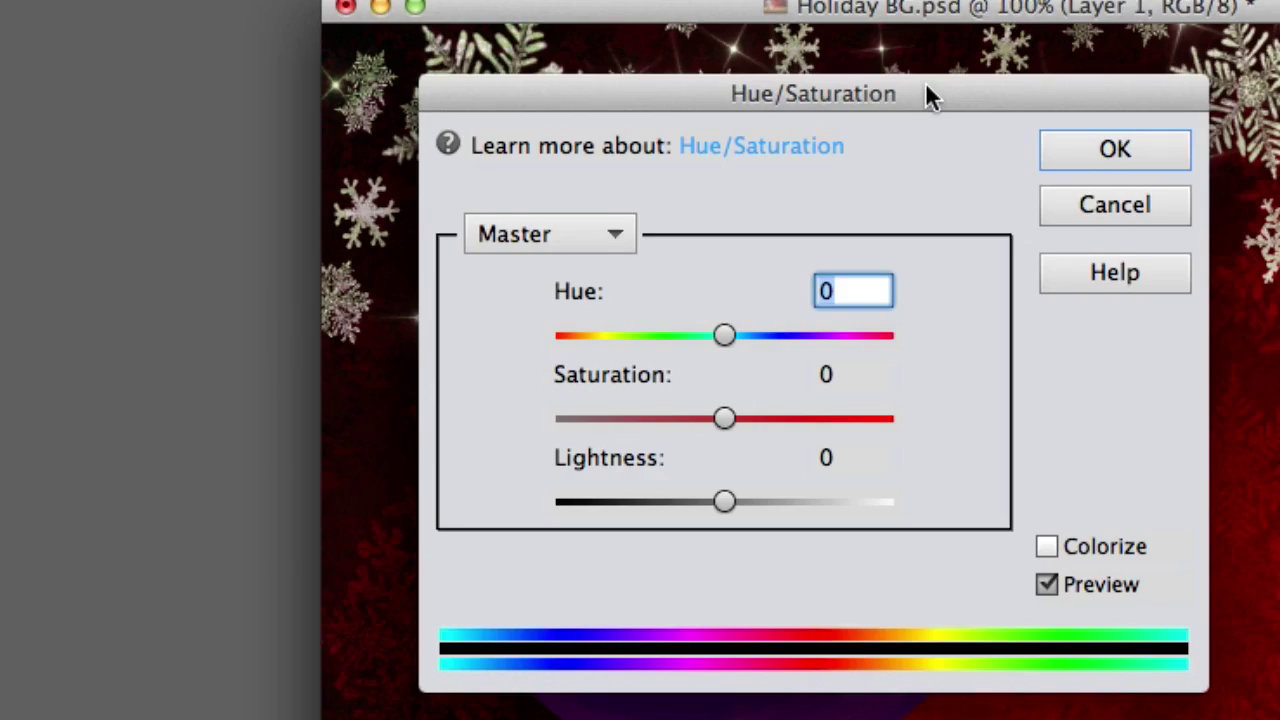
{"action": "left_click_drag", "start_coordinate": [925, 82], "coordinate": [1158, 152]}
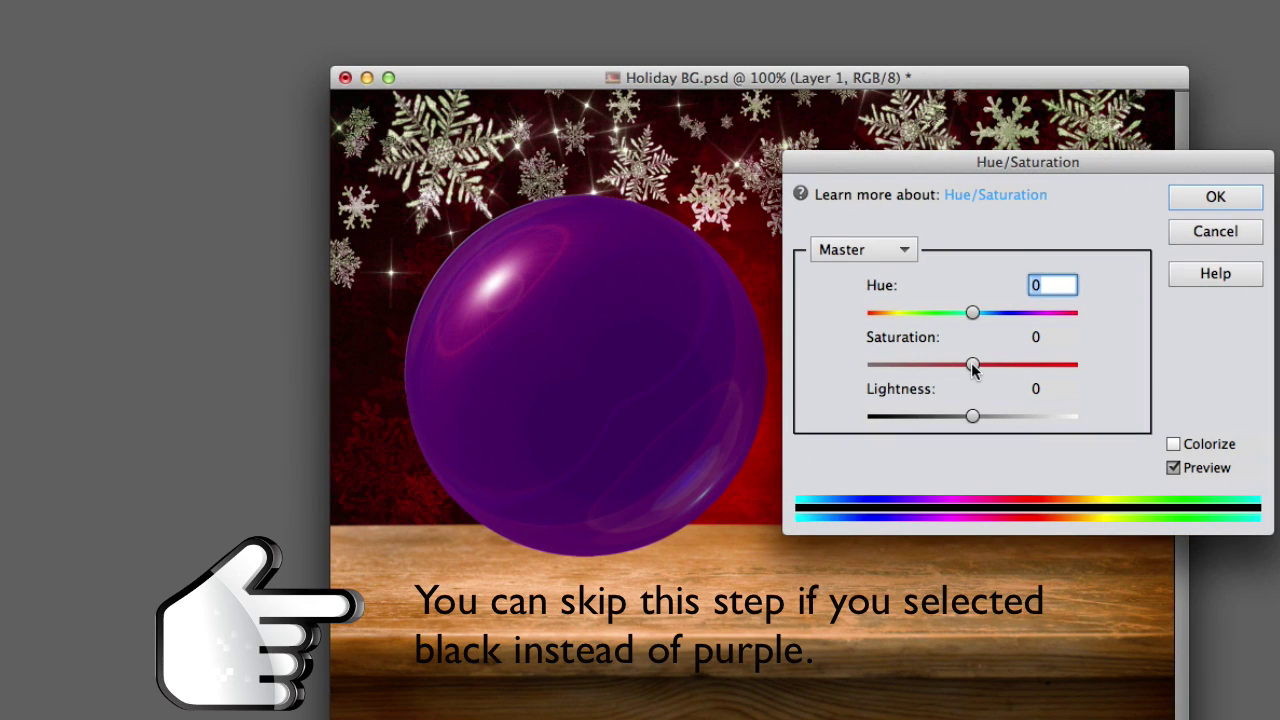
{"action": "left_click_drag", "start_coordinate": [889, 364], "coordinate": [863, 364]}
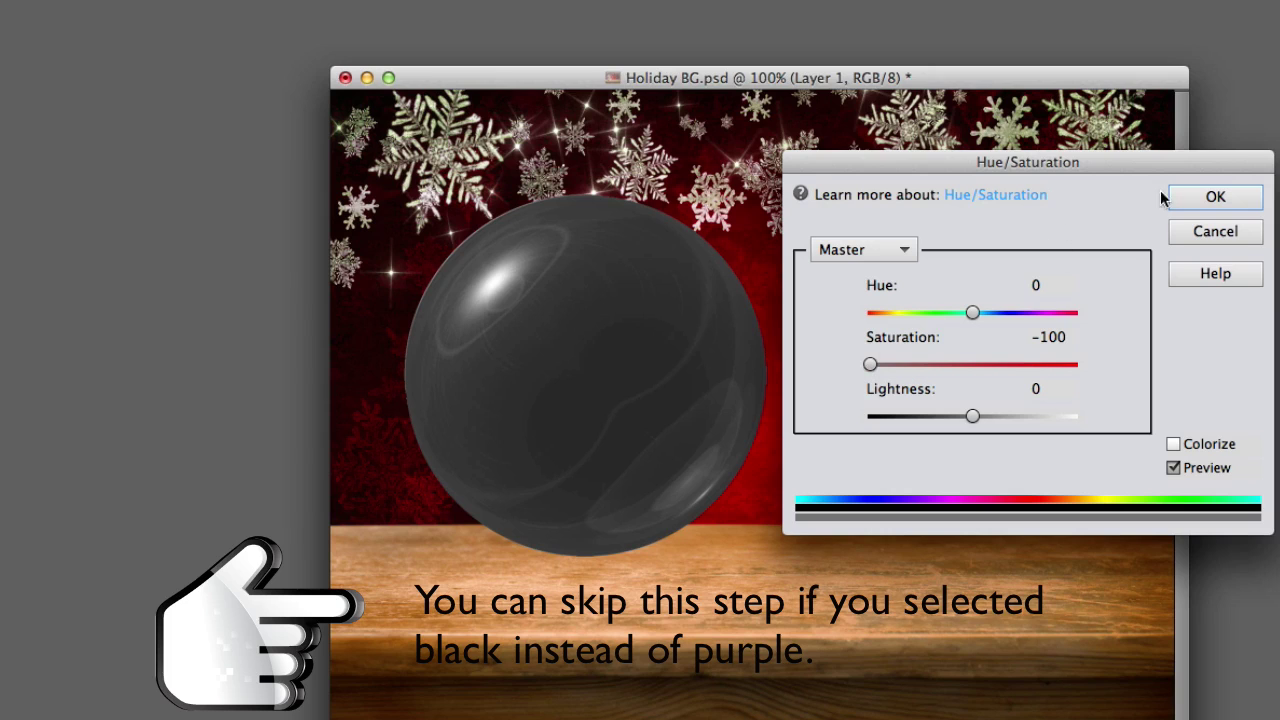
{"action": "left_click", "coordinate": [1208, 197]}
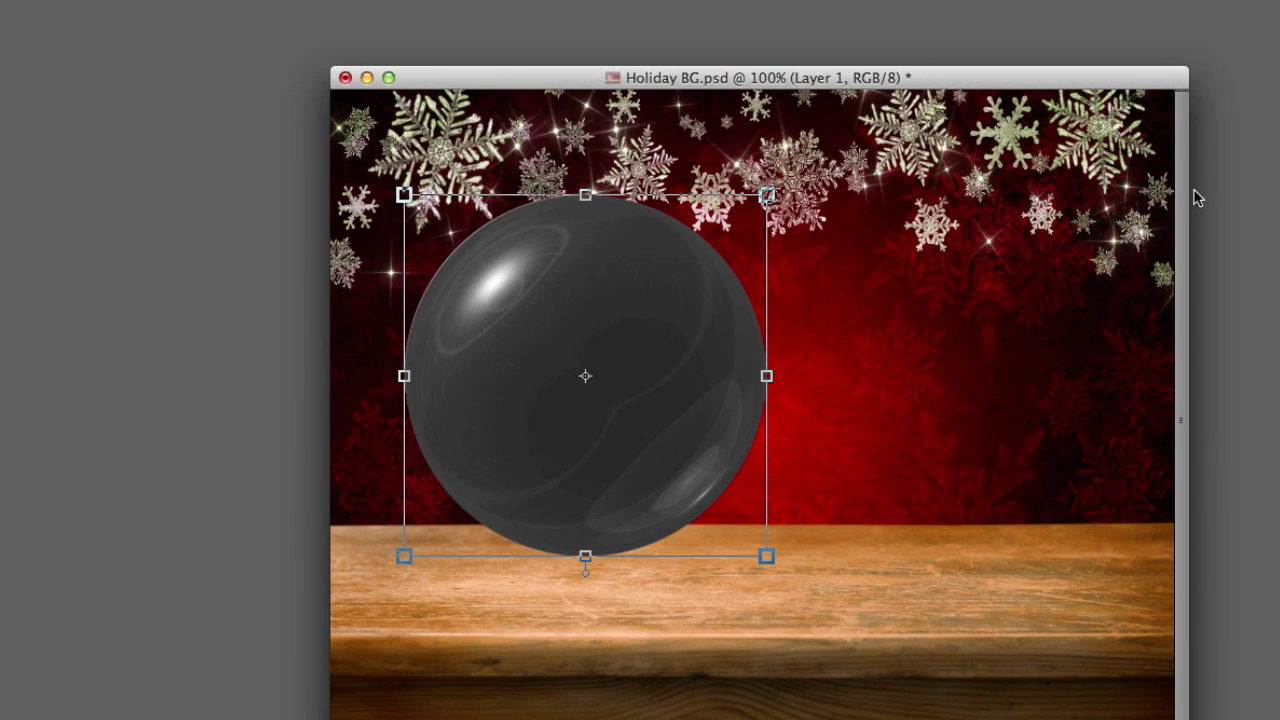
Set Layer 1 to Screen blend mode and move the translucent ball toward the table.
{"action": "left_click_drag", "start_coordinate": [586, 277], "coordinate": [955, 349]}
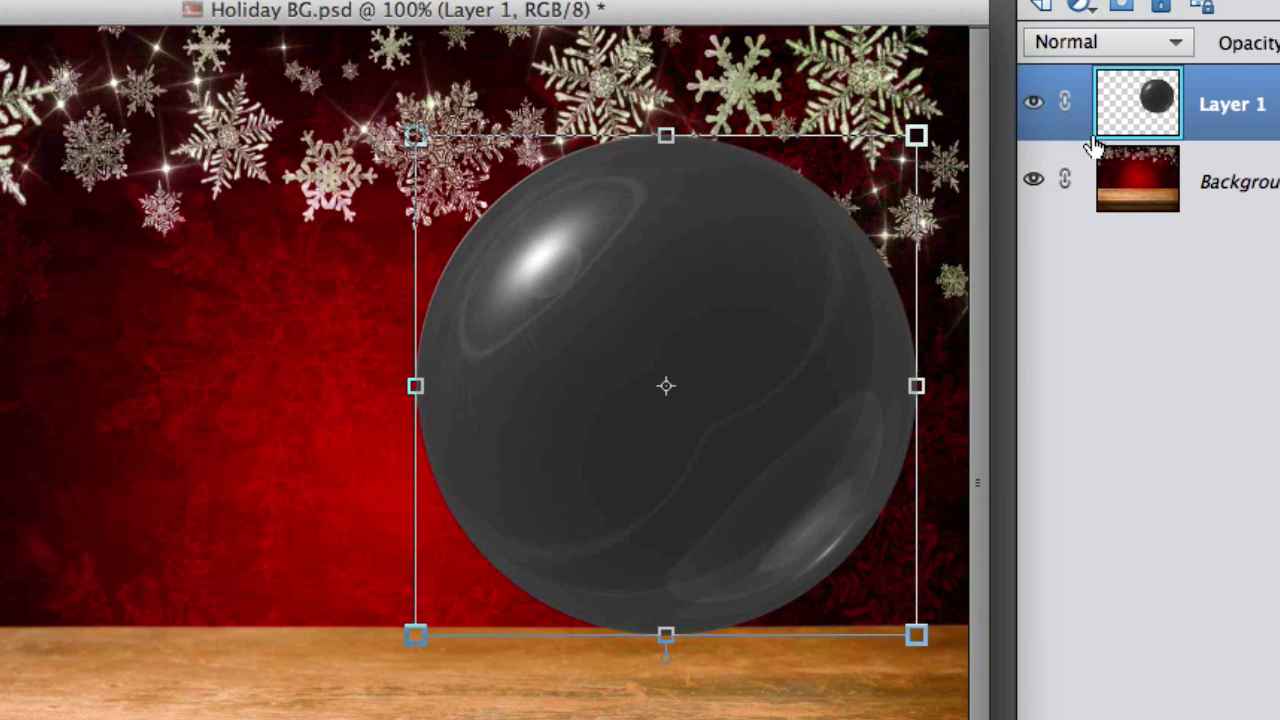
{"action": "left_click", "coordinate": [1176, 44]}
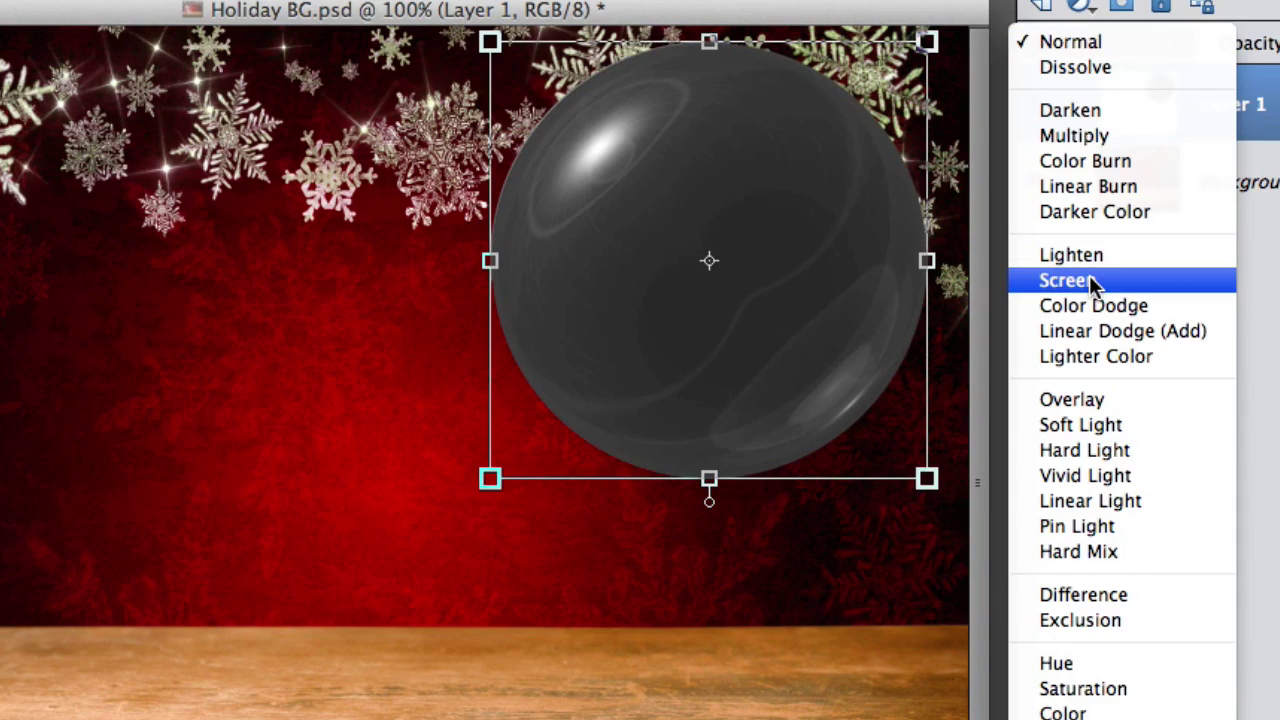
{"action": "left_click", "coordinate": [1068, 280]}
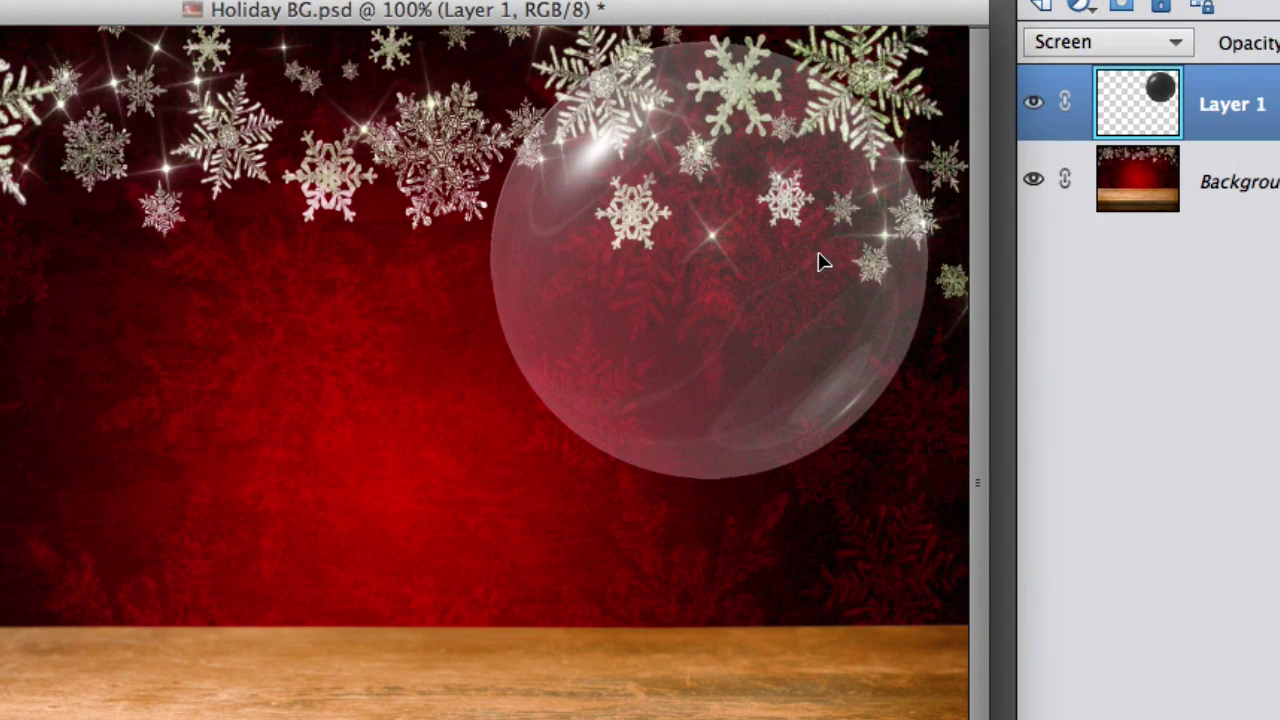
{"action": "left_click_drag", "start_coordinate": [818, 262], "coordinate": [686, 386]}
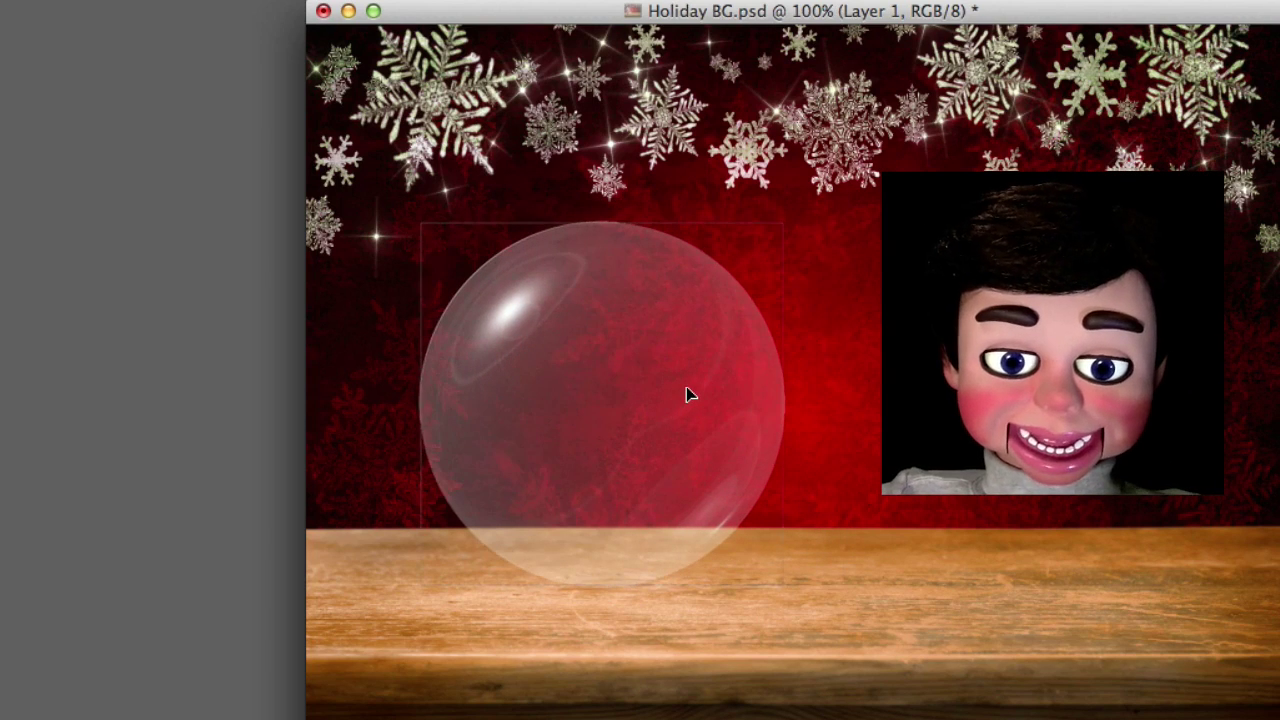
Duplicate Layer 1 to create Layer 1 copy.
{"action": "key", "text": "ctrl+t"}
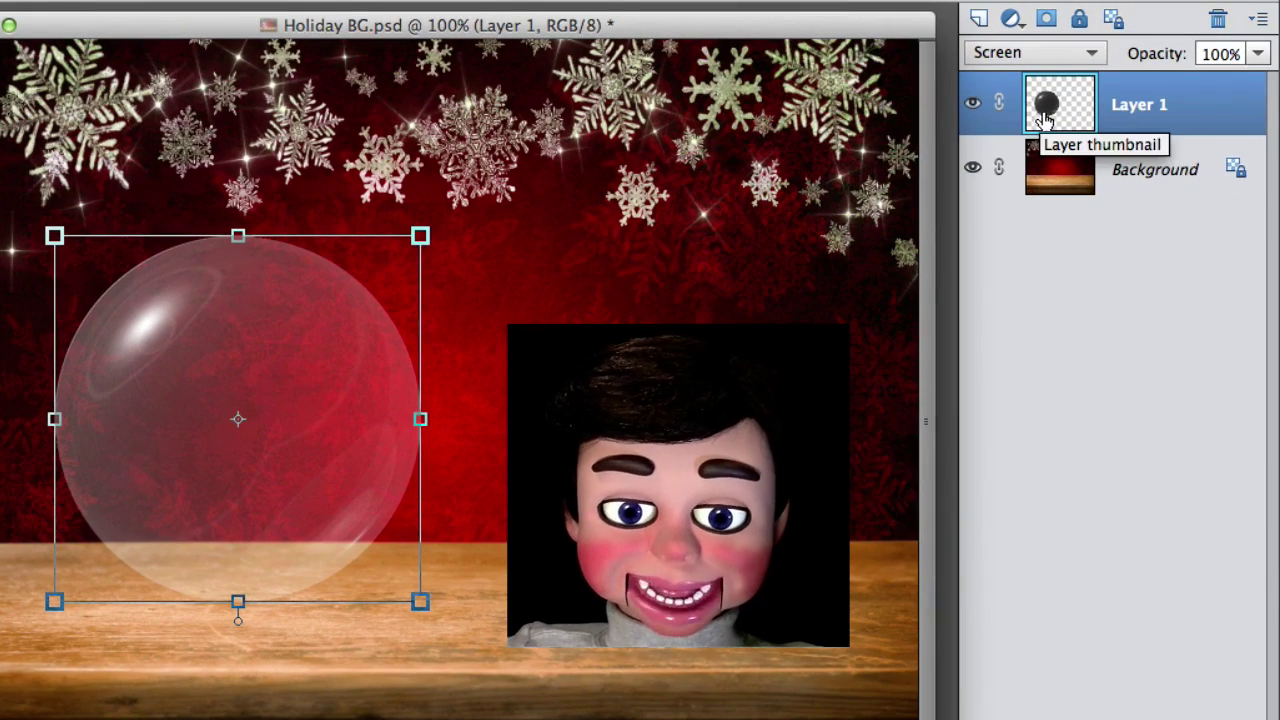
{"action": "right_click", "coordinate": [1045, 118]}
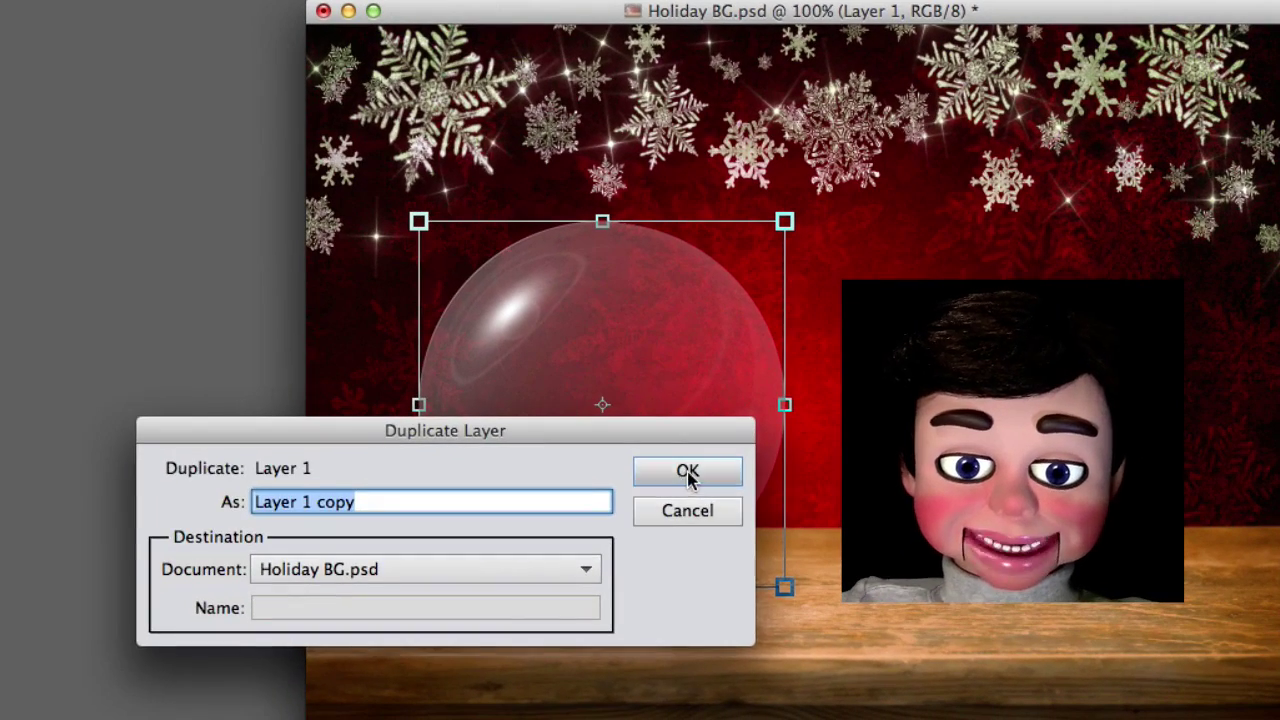
{"action": "left_click", "coordinate": [344, 484]}
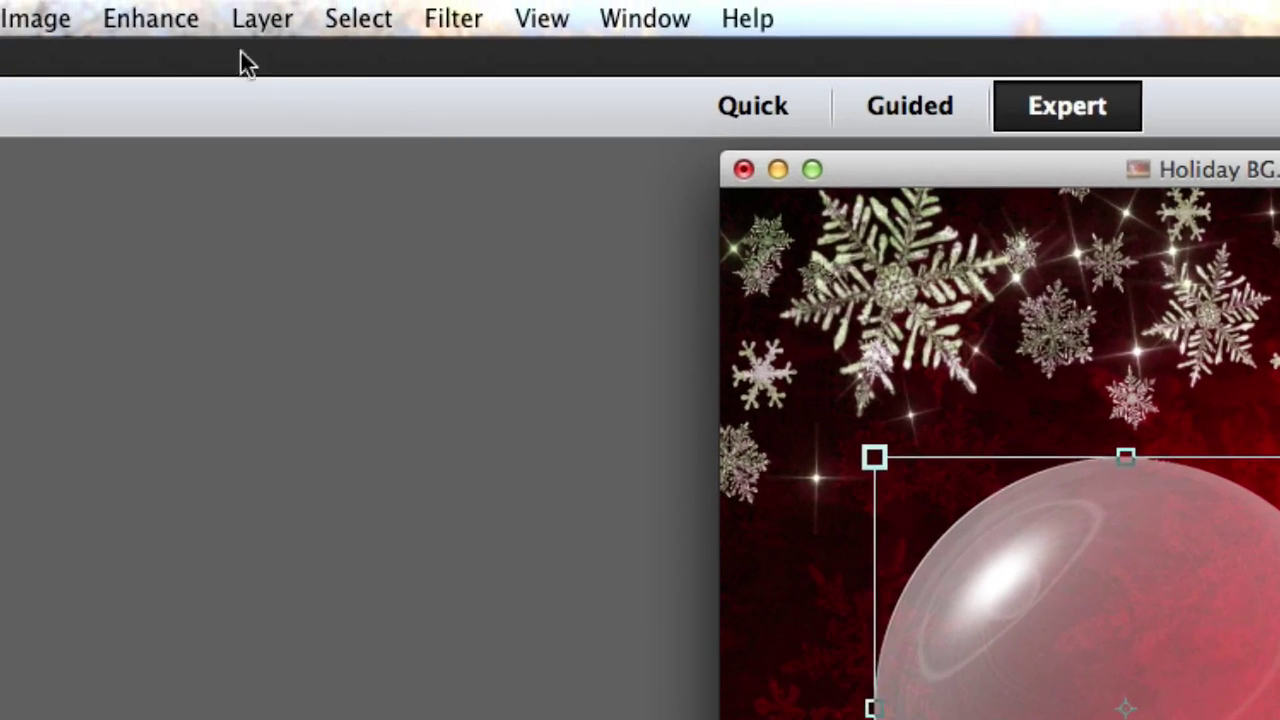
Darken the bubble copy with Brightness/Contrast brightness -150.
{"action": "left_click", "coordinate": [160, 22]}
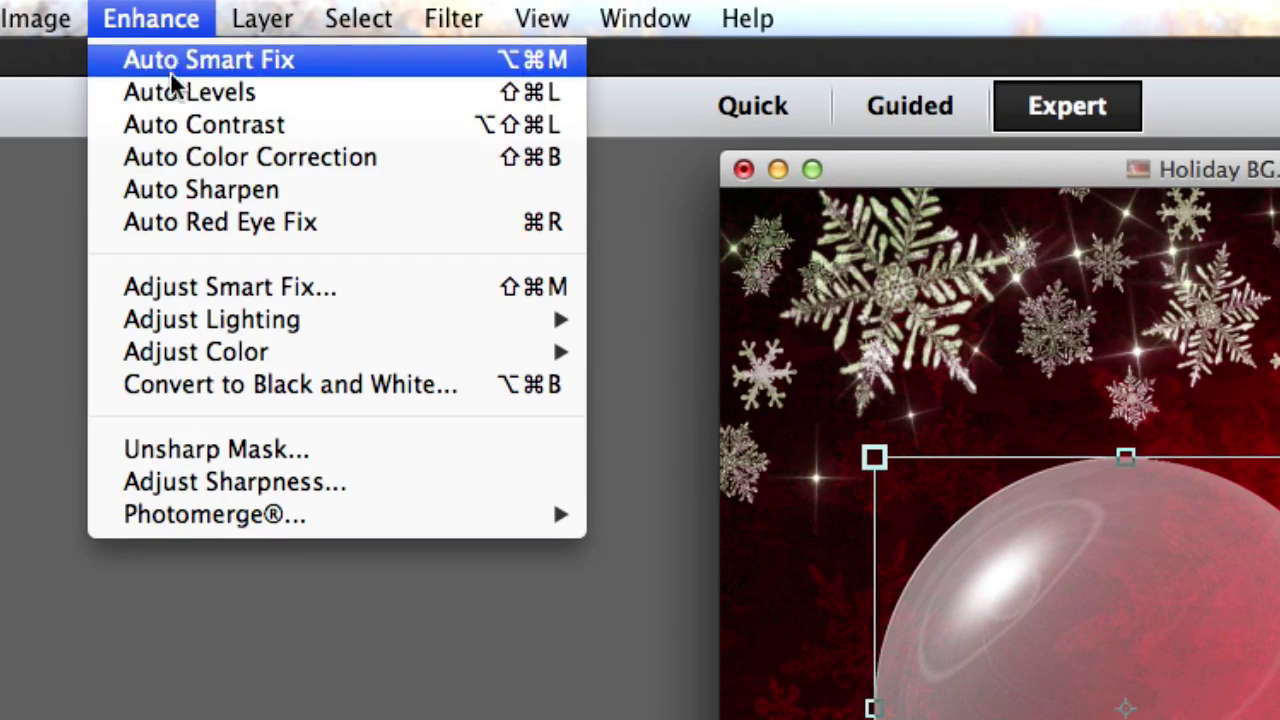
{"action": "mouse_move", "coordinate": [199, 308]}
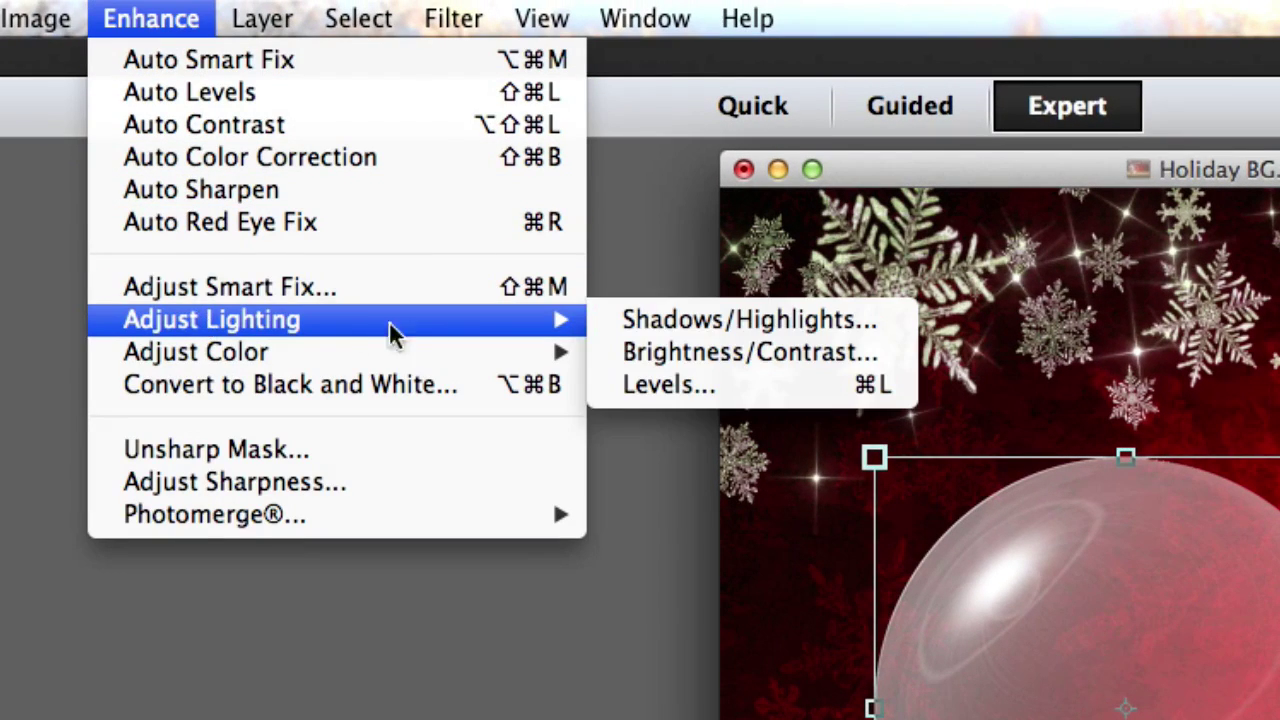
{"action": "left_click", "coordinate": [617, 346]}
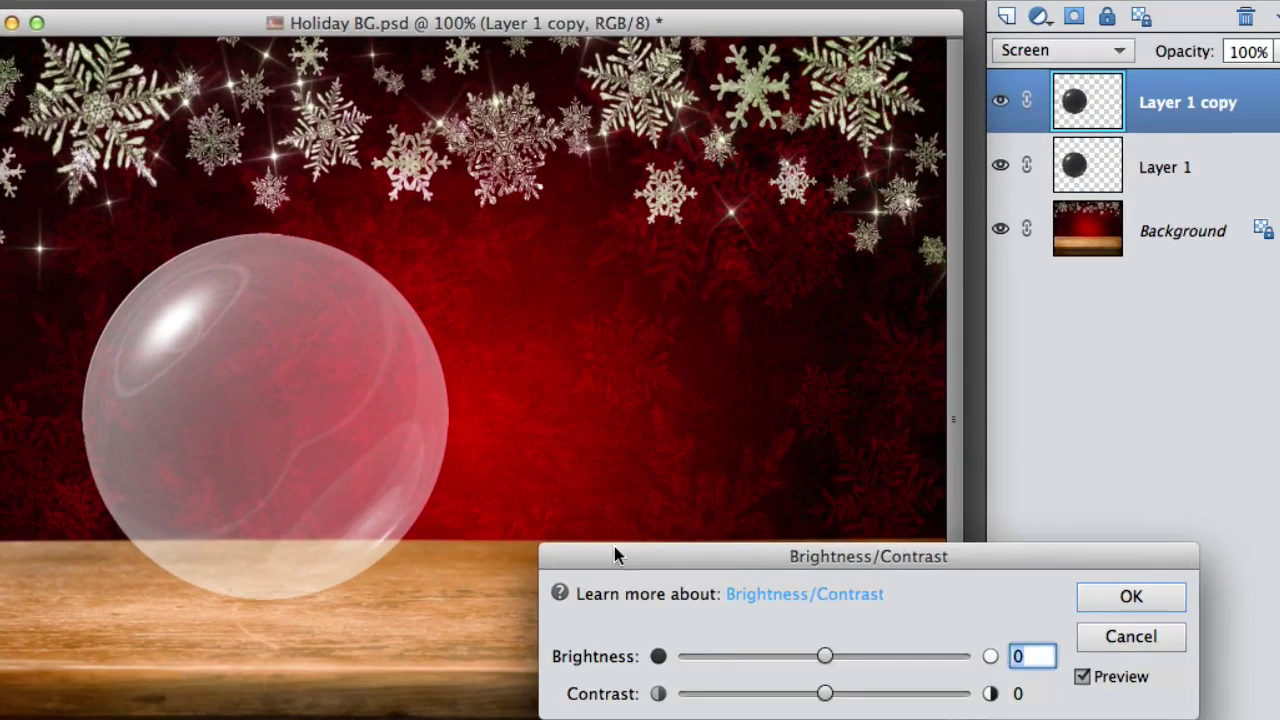
{"action": "left_click_drag", "start_coordinate": [824, 656], "coordinate": [688, 674]}
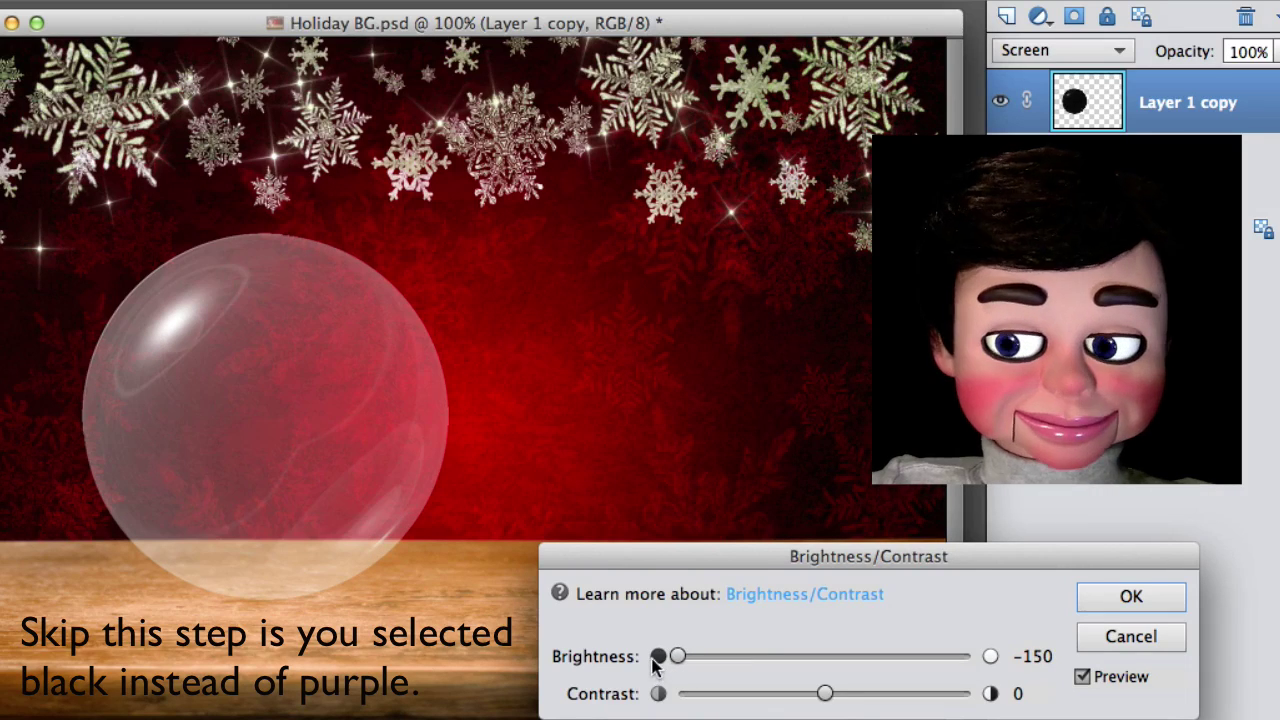
{"action": "left_click", "coordinate": [1129, 596]}
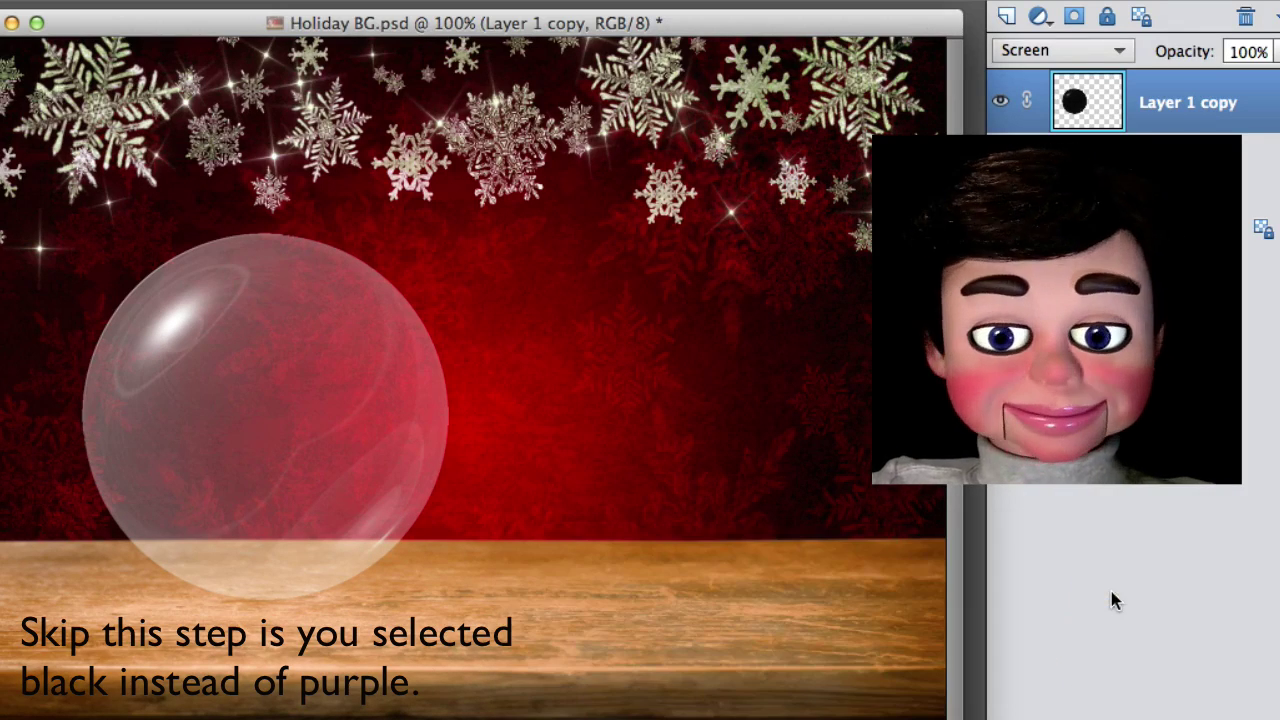
{"action": "left_click_drag", "start_coordinate": [365, 456], "coordinate": [390, 410]}
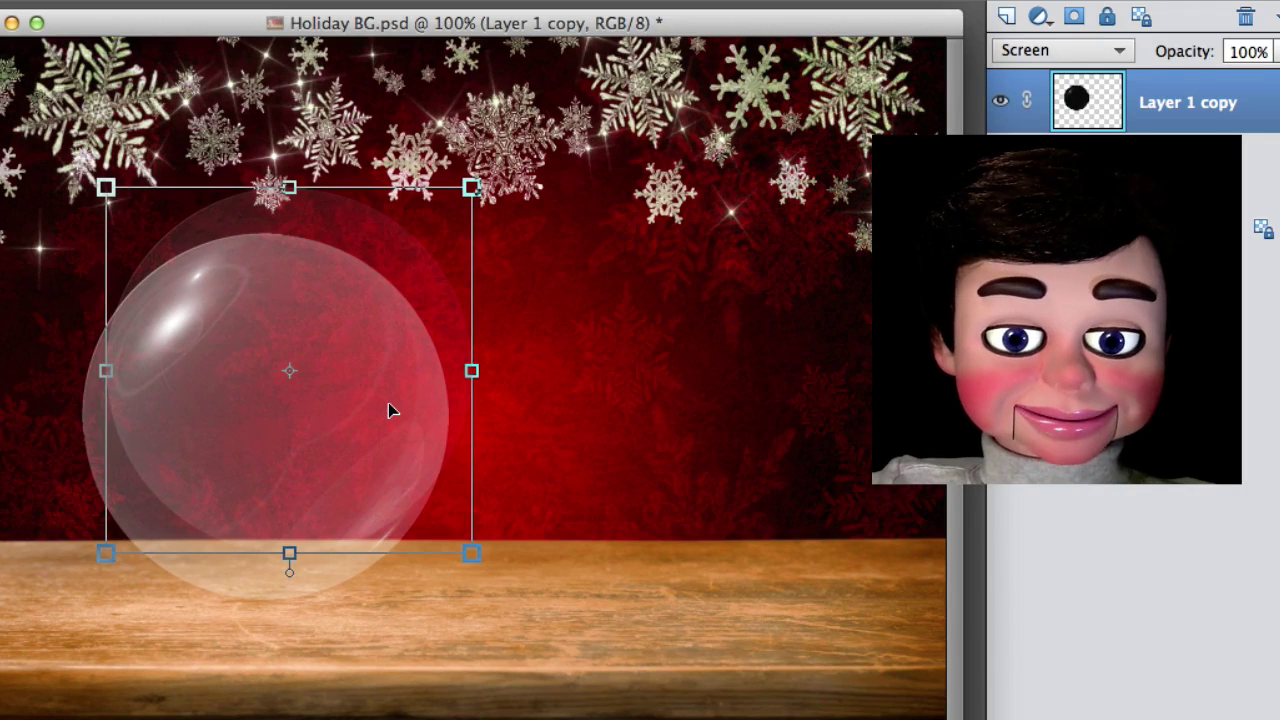
{"action": "key", "text": "super+z"}
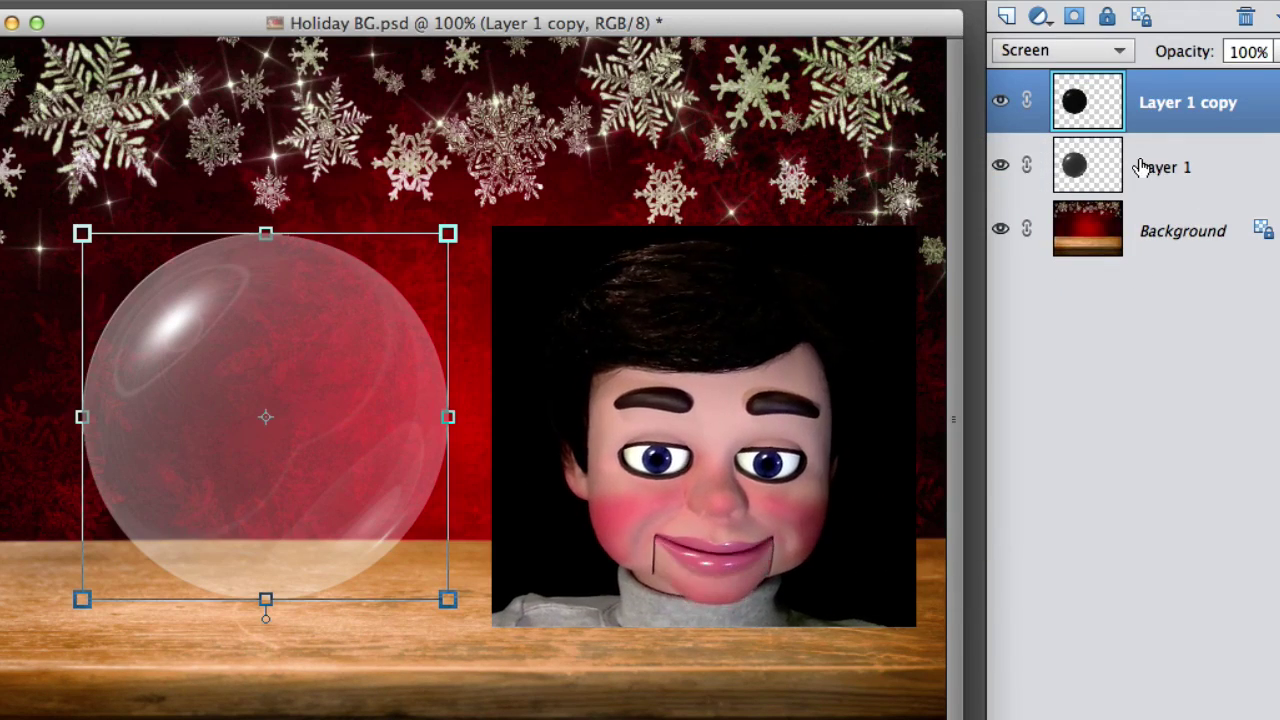
Merge Layer 1 and Layer 1 copy and set the merged bubble to Screen blend mode.
{"action": "left_click", "coordinate": [1140, 167], "text": "shift"}
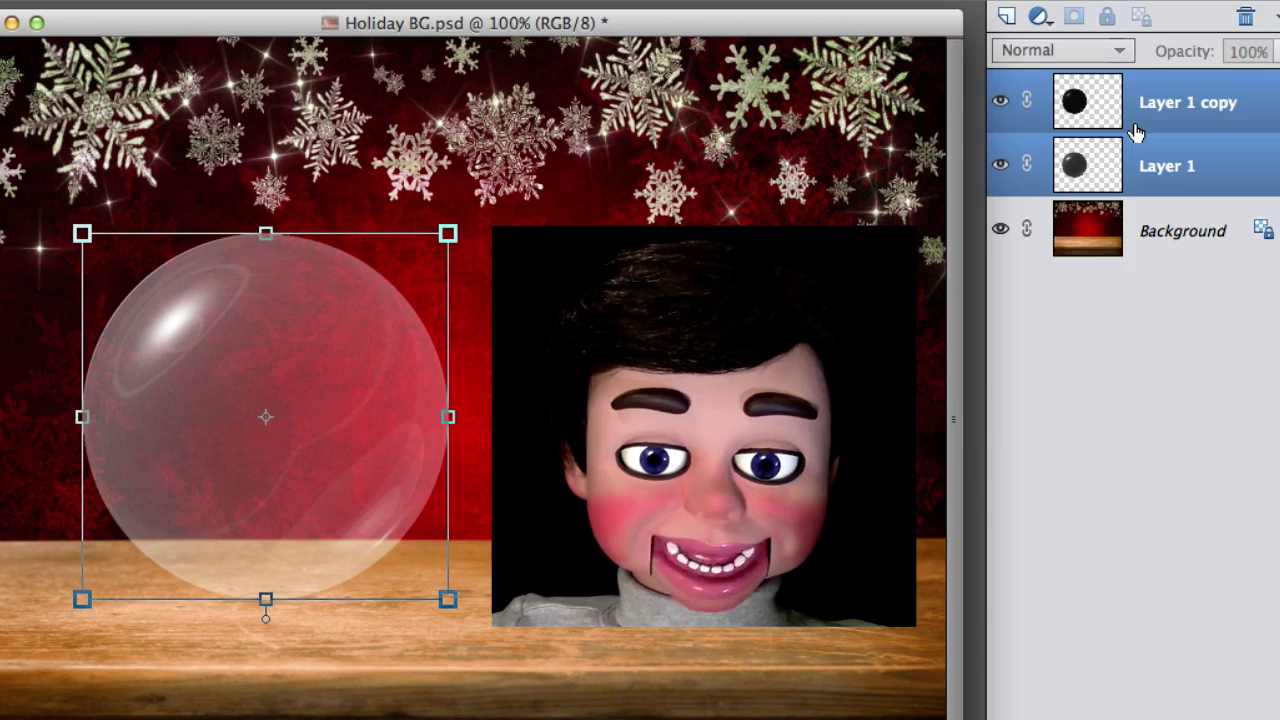
{"action": "right_click", "coordinate": [1137, 128]}
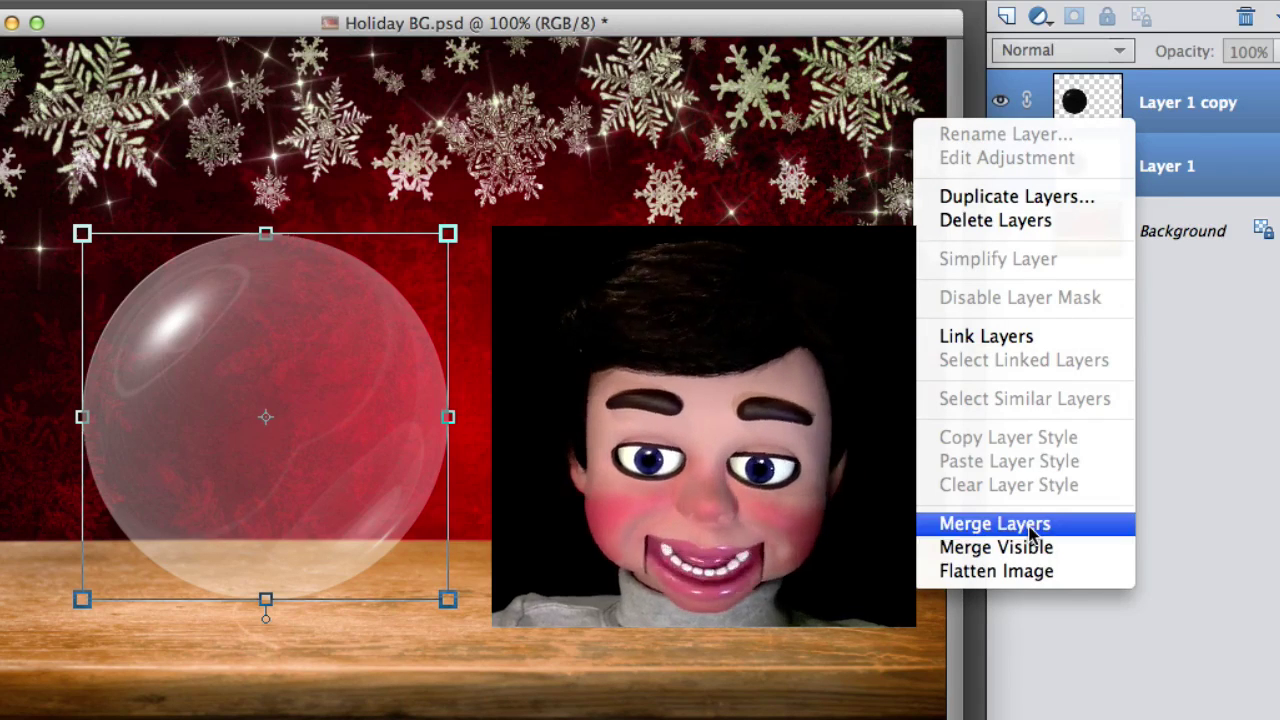
{"action": "left_click", "coordinate": [995, 523]}
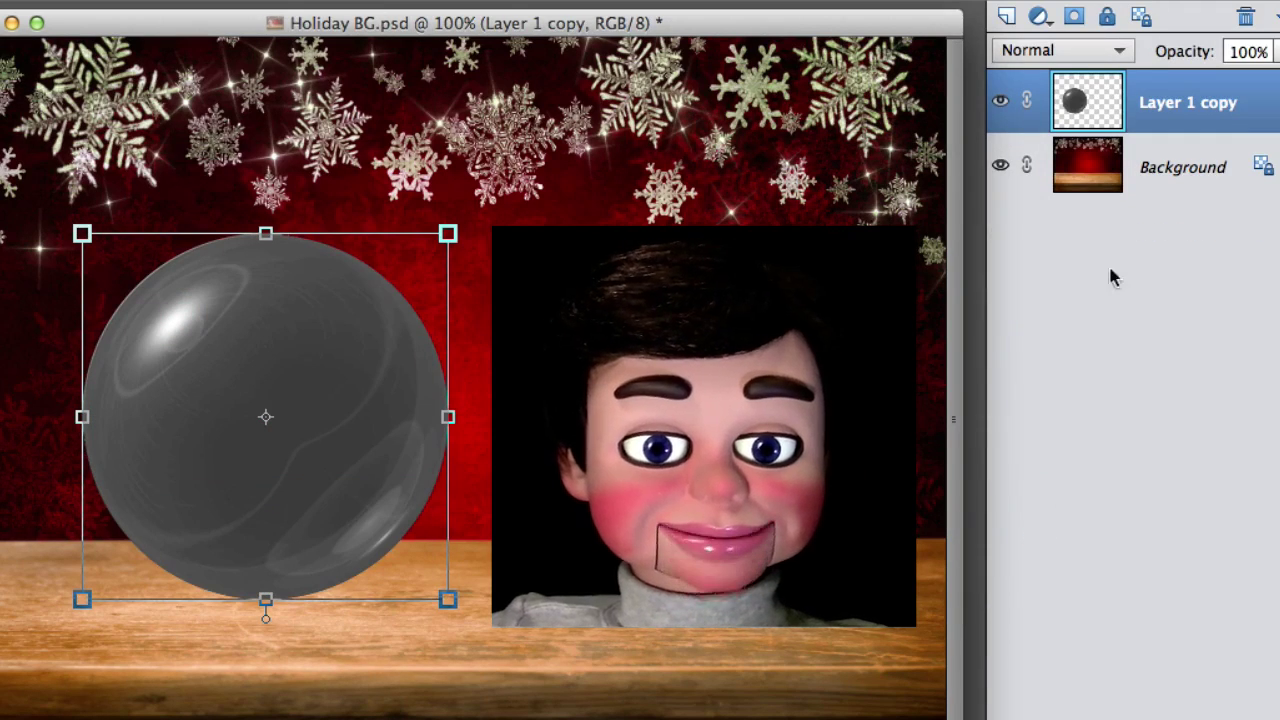
{"action": "left_click", "coordinate": [1116, 49]}
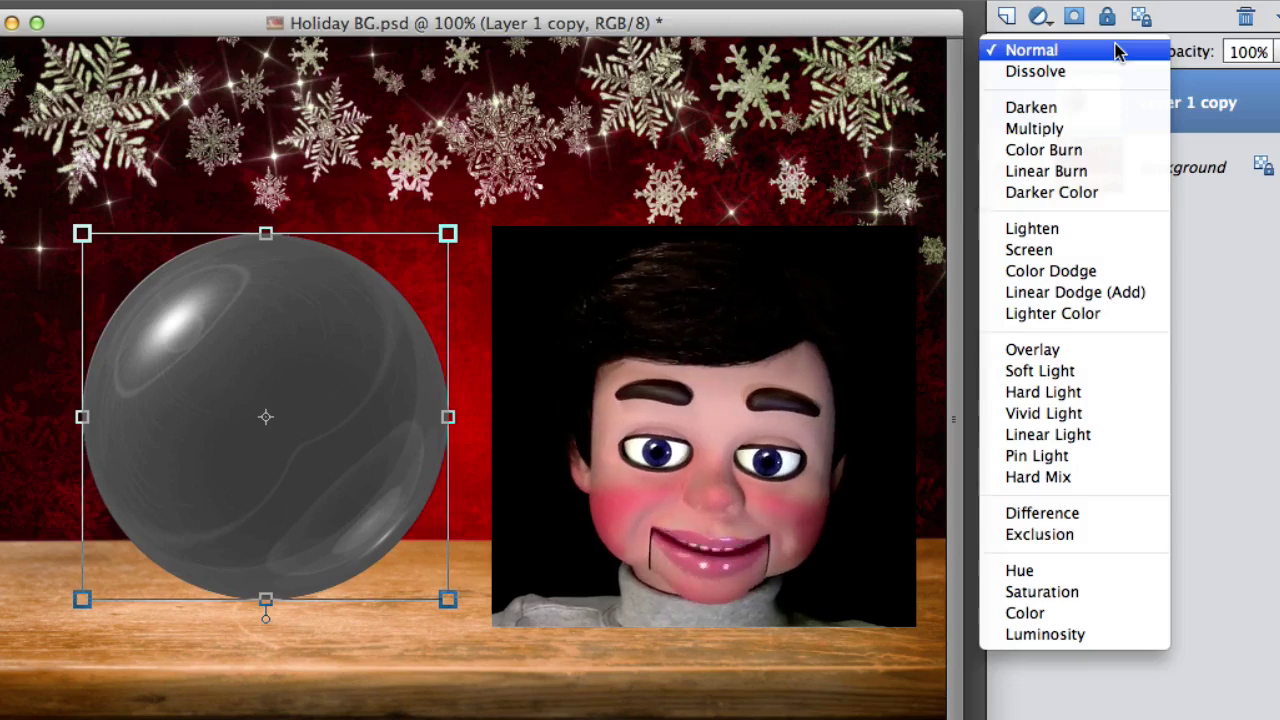
{"action": "left_click", "coordinate": [1054, 249]}
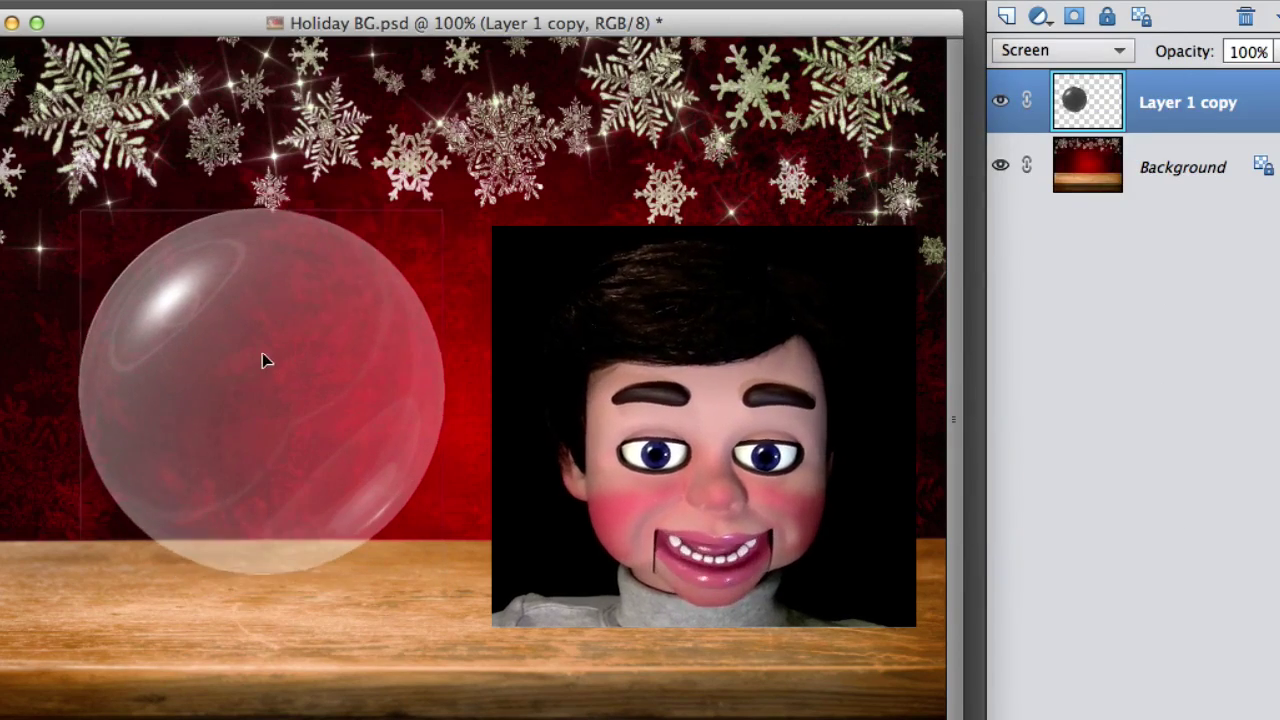
{"action": "key", "text": "alt+bracketleft"}
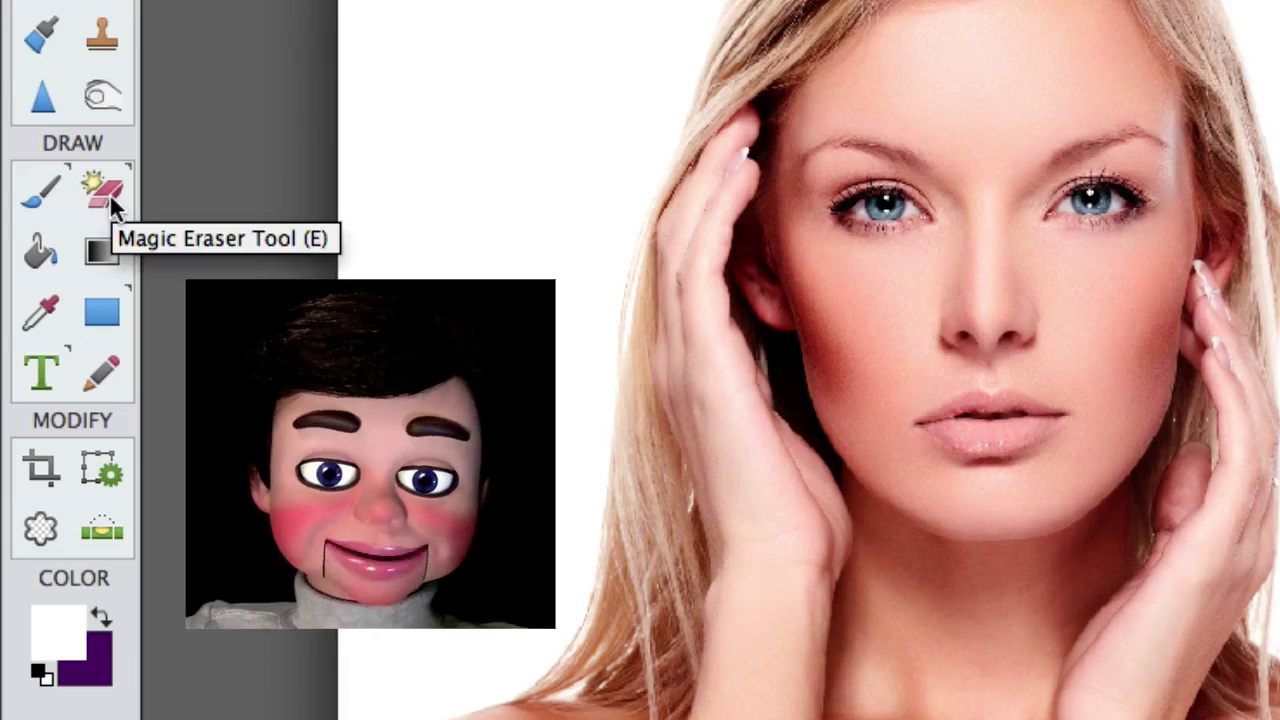
Magic-erase the portrait's white background and move the cut-out model into Holiday BG.
{"action": "left_click", "coordinate": [109, 193]}
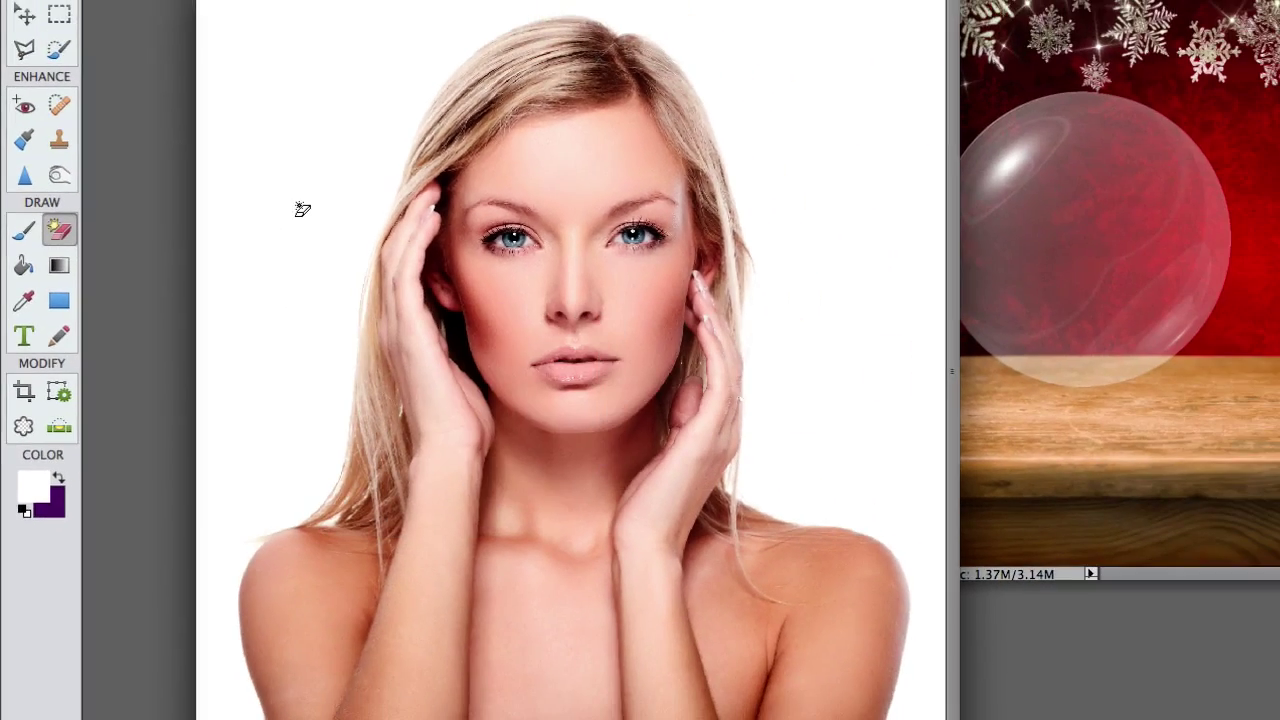
{"action": "left_click", "coordinate": [526, 155]}
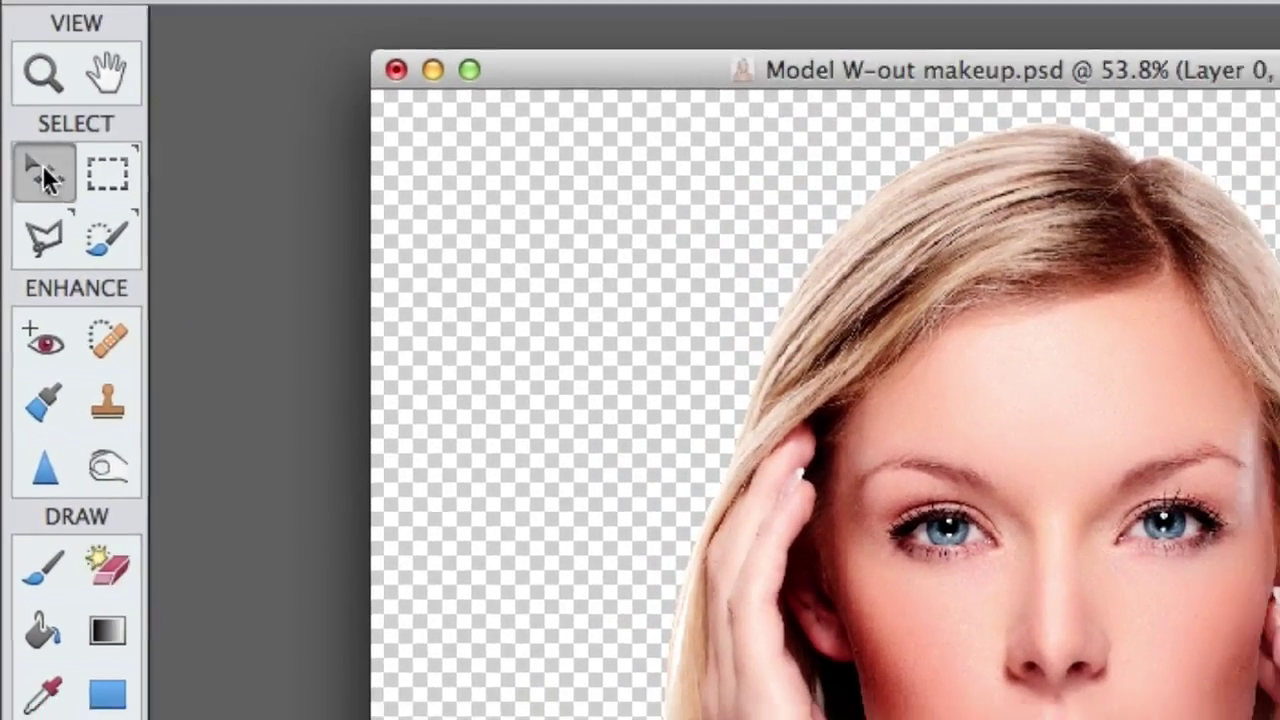
{"action": "left_click", "coordinate": [44, 176]}
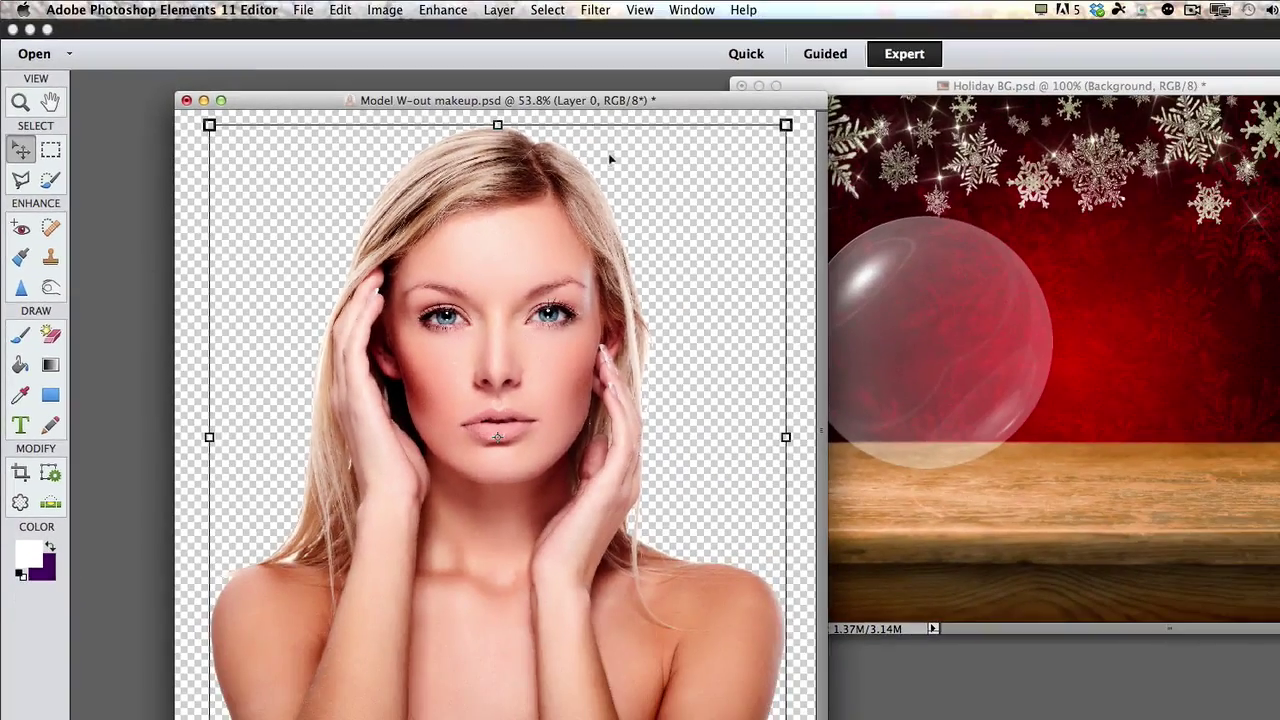
{"action": "left_click_drag", "start_coordinate": [786, 124], "coordinate": [514, 420]}
{"action": "left_click_drag", "start_coordinate": [360, 570], "coordinate": [1078, 341]}
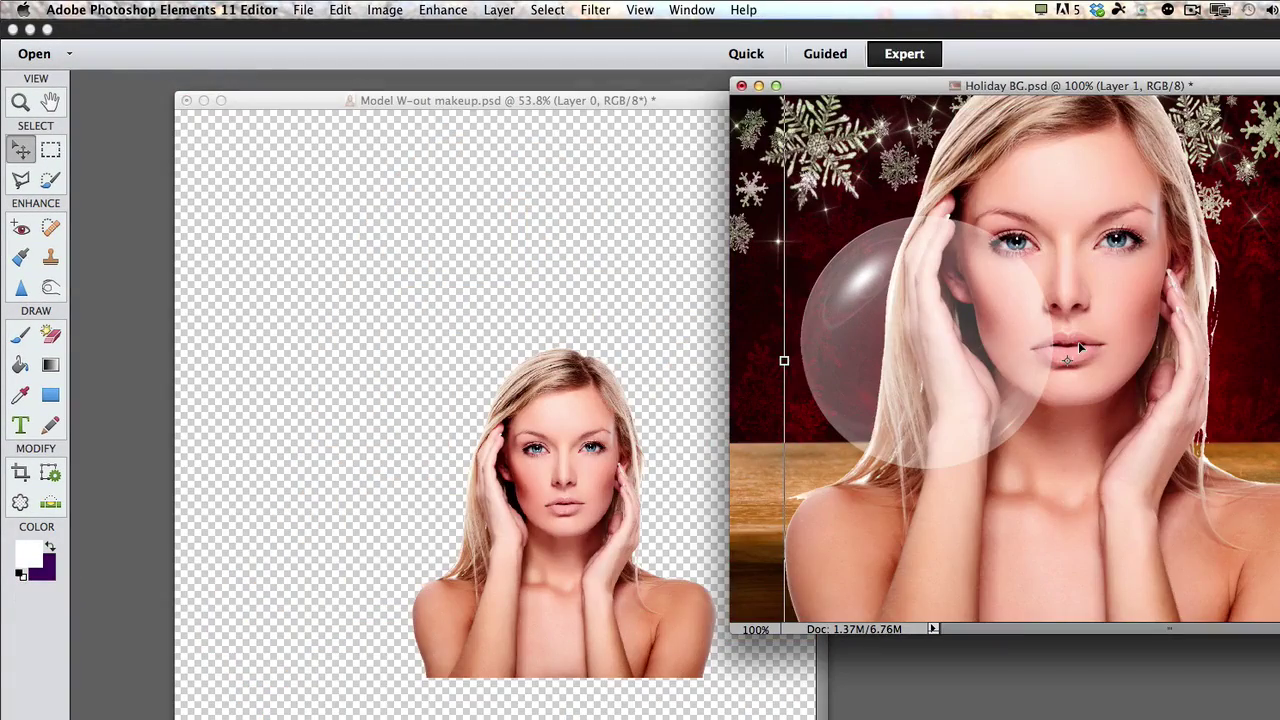
{"action": "left_click", "coordinate": [203, 101]}
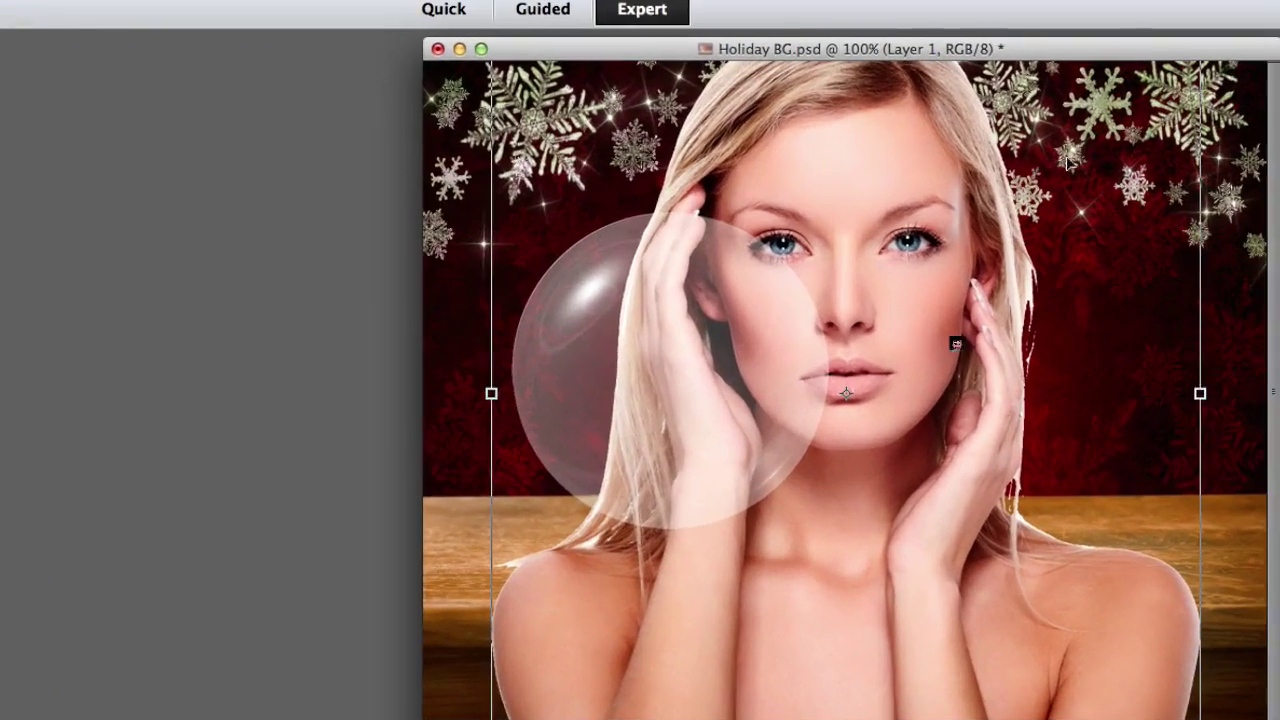
Scale the model down and position her inside the glass globe, committing the transform.
{"action": "left_click_drag", "start_coordinate": [952, 338], "coordinate": [666, 444]}
{"action": "left_click_drag", "start_coordinate": [851, 237], "coordinate": [737, 369]}
{"action": "left_click_drag", "start_coordinate": [612, 550], "coordinate": [671, 442]}
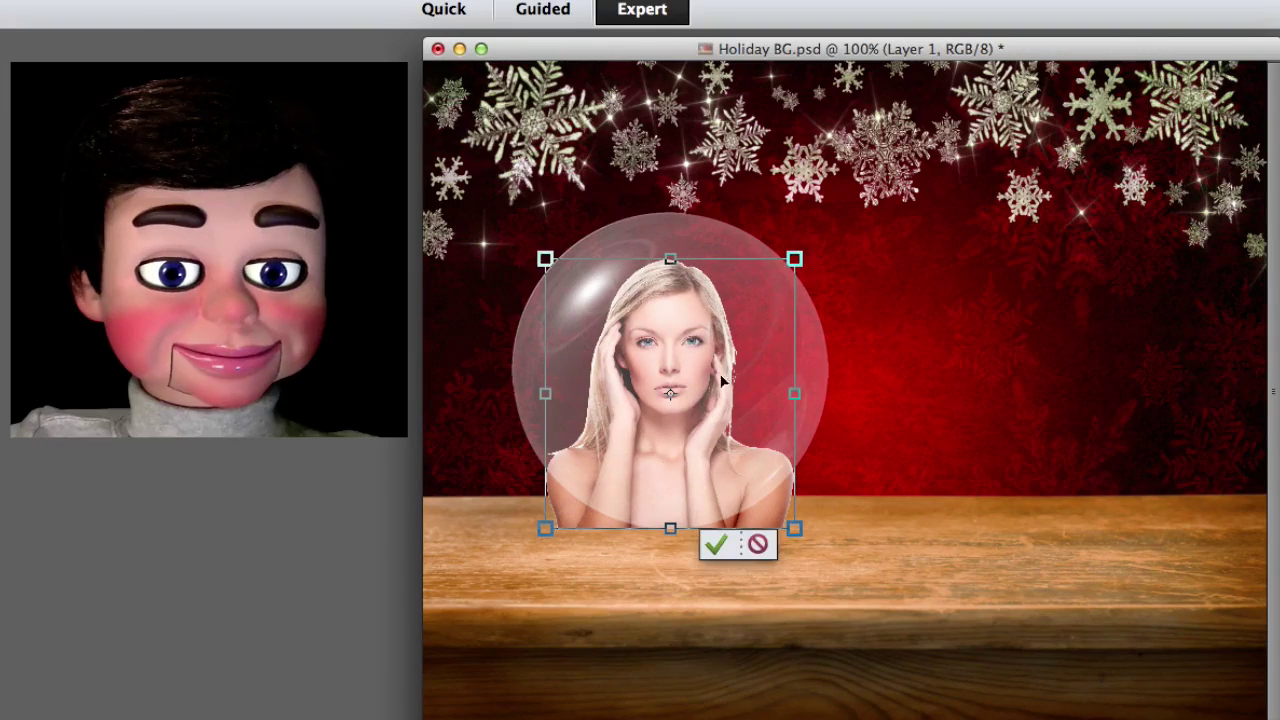
{"action": "left_click_drag", "start_coordinate": [794, 259], "coordinate": [780, 277]}
{"action": "left_click_drag", "start_coordinate": [638, 492], "coordinate": [652, 480]}
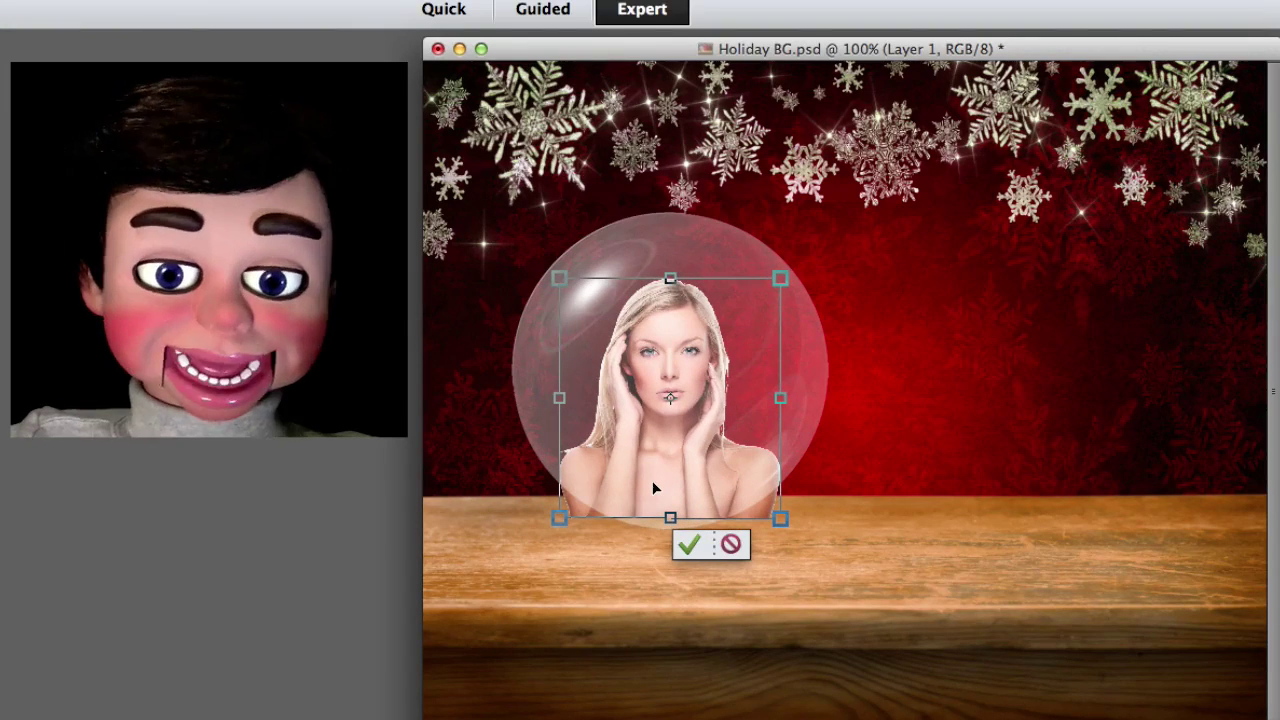
{"action": "left_click", "coordinate": [699, 537]}
{"action": "left_click", "coordinate": [853, 549]}
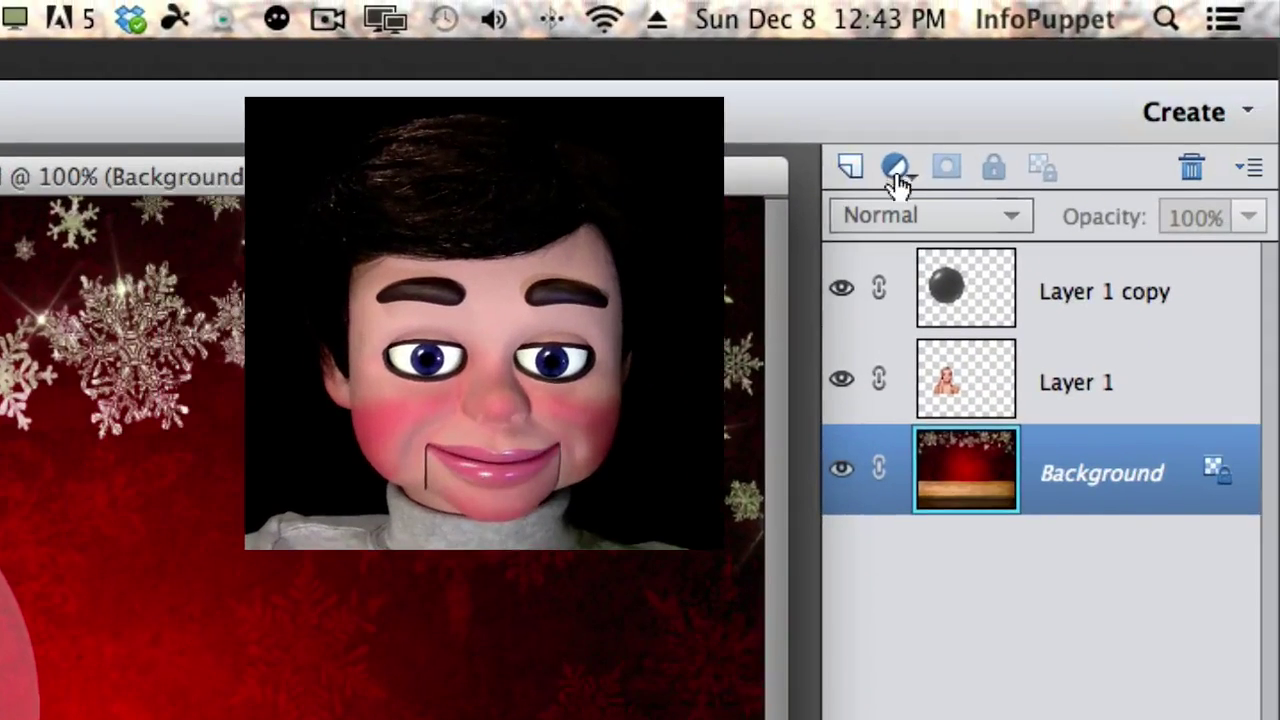
Add a new Layer 2 at the top of the stack and set white foreground over black background.
{"action": "left_click", "coordinate": [849, 172]}
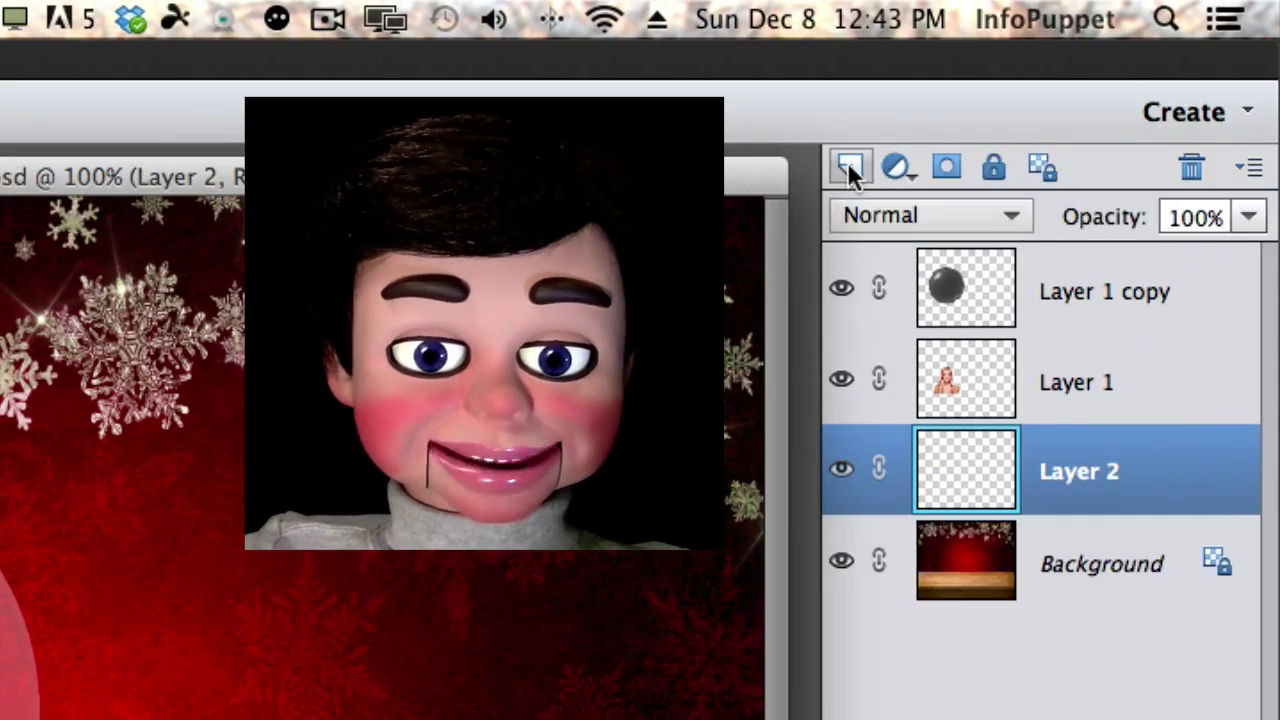
{"action": "left_click_drag", "start_coordinate": [1054, 463], "coordinate": [1044, 251]}
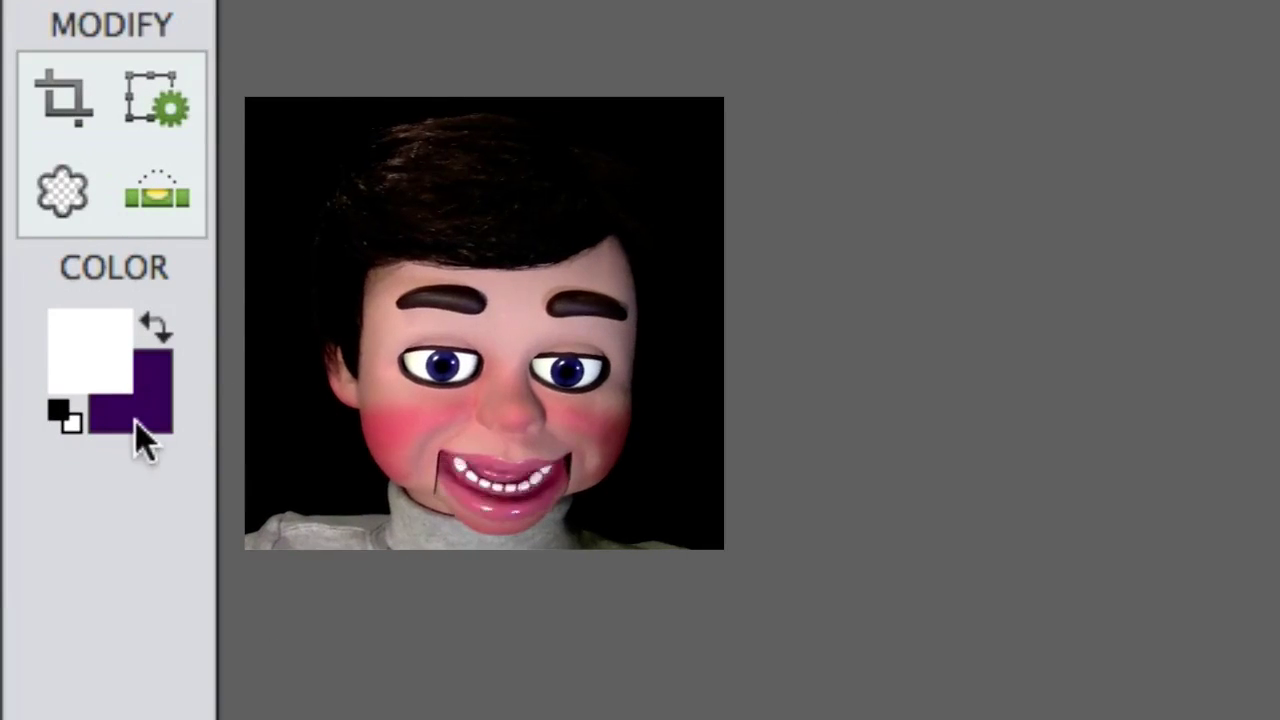
{"action": "left_click", "coordinate": [62, 418]}
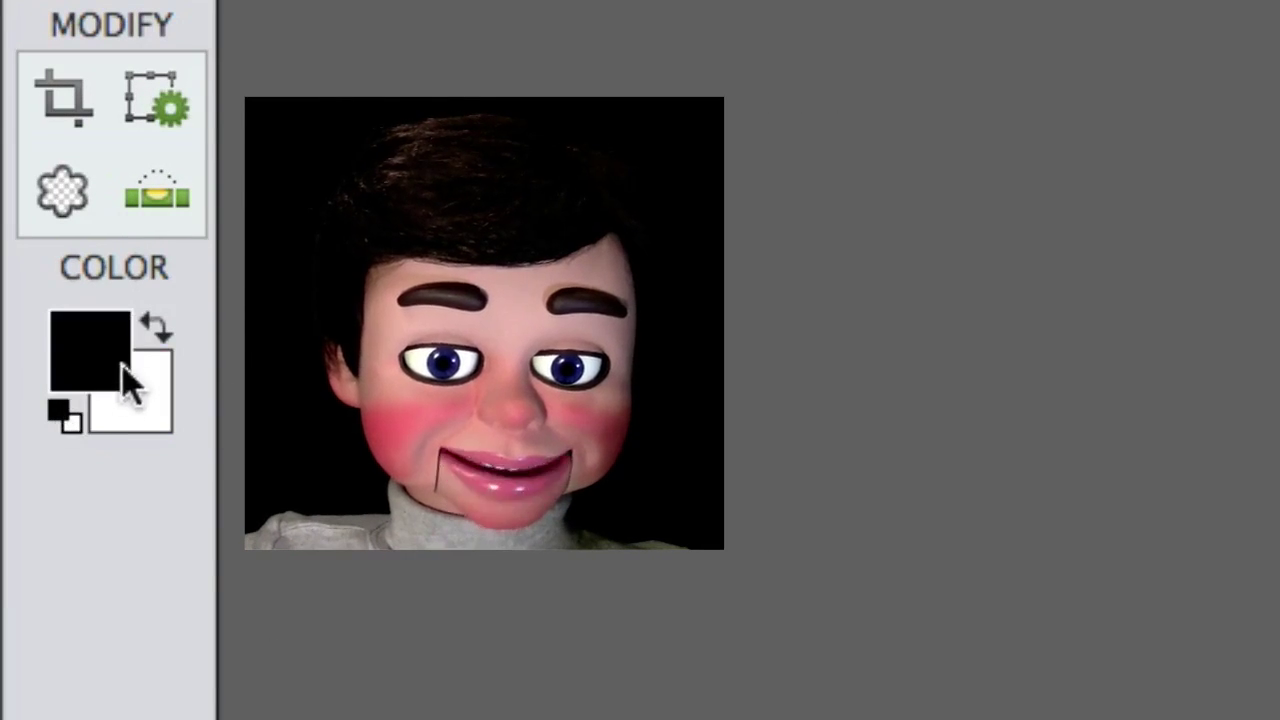
{"action": "left_click", "coordinate": [157, 332]}
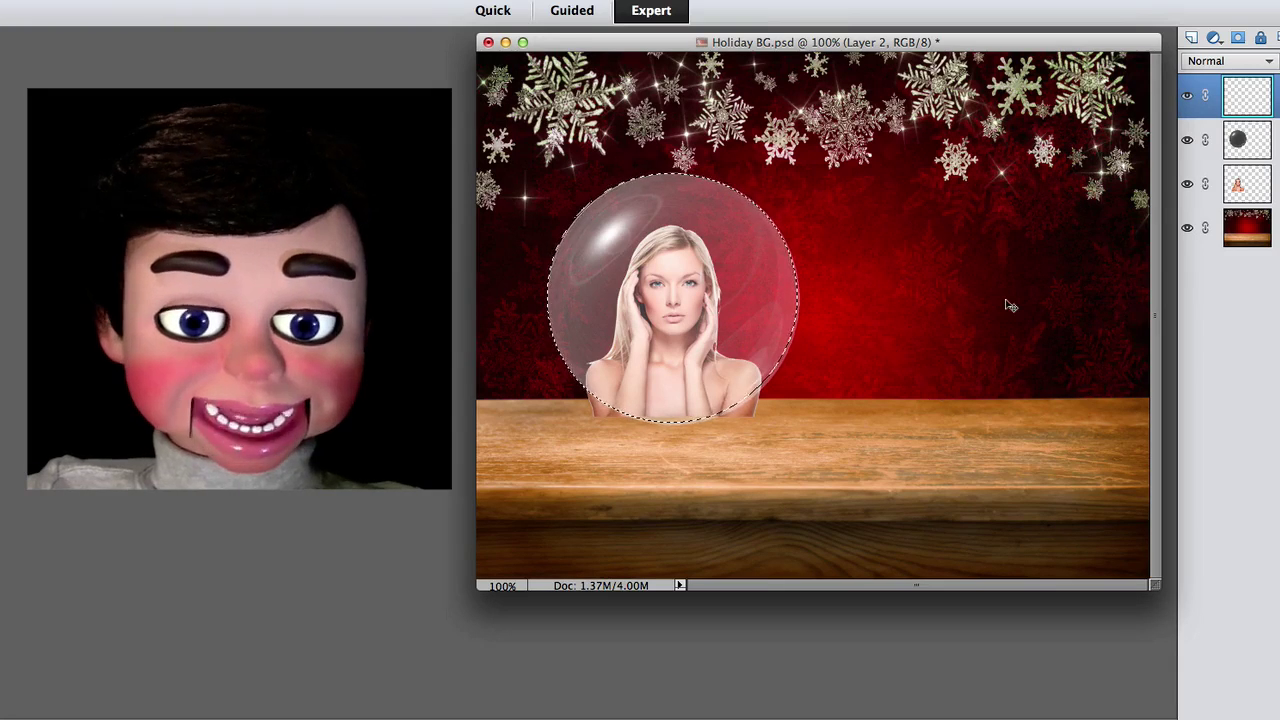
Fill the circle with black and apply a Grainy Dots Mezzotint filter to it.
{"action": "key", "text": "alt+BackSpace"}
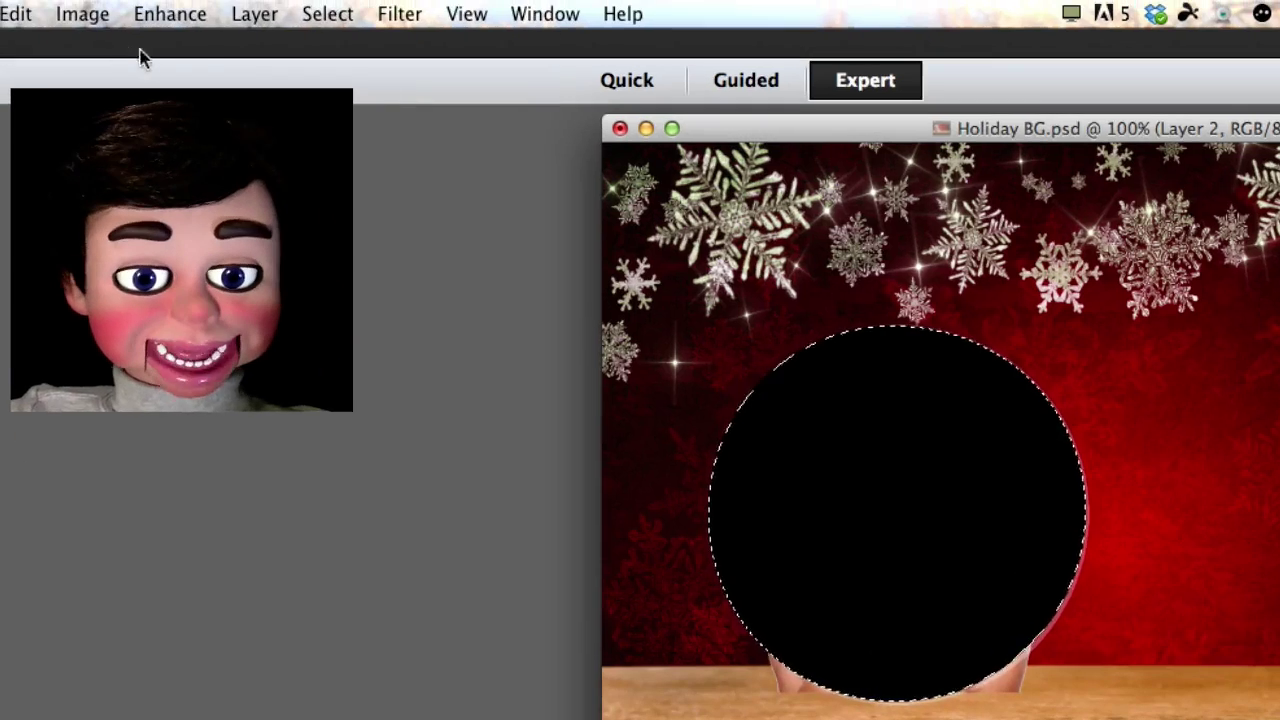
{"action": "left_click", "coordinate": [397, 16]}
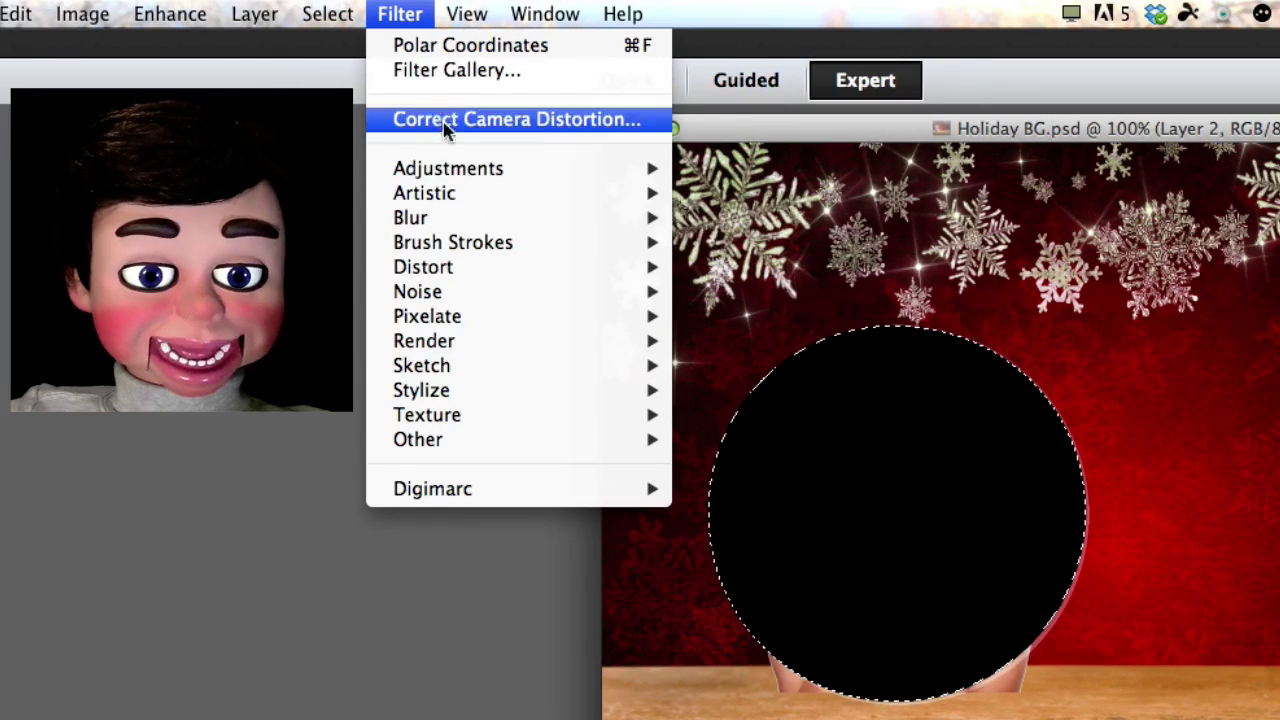
{"action": "mouse_move", "coordinate": [476, 318]}
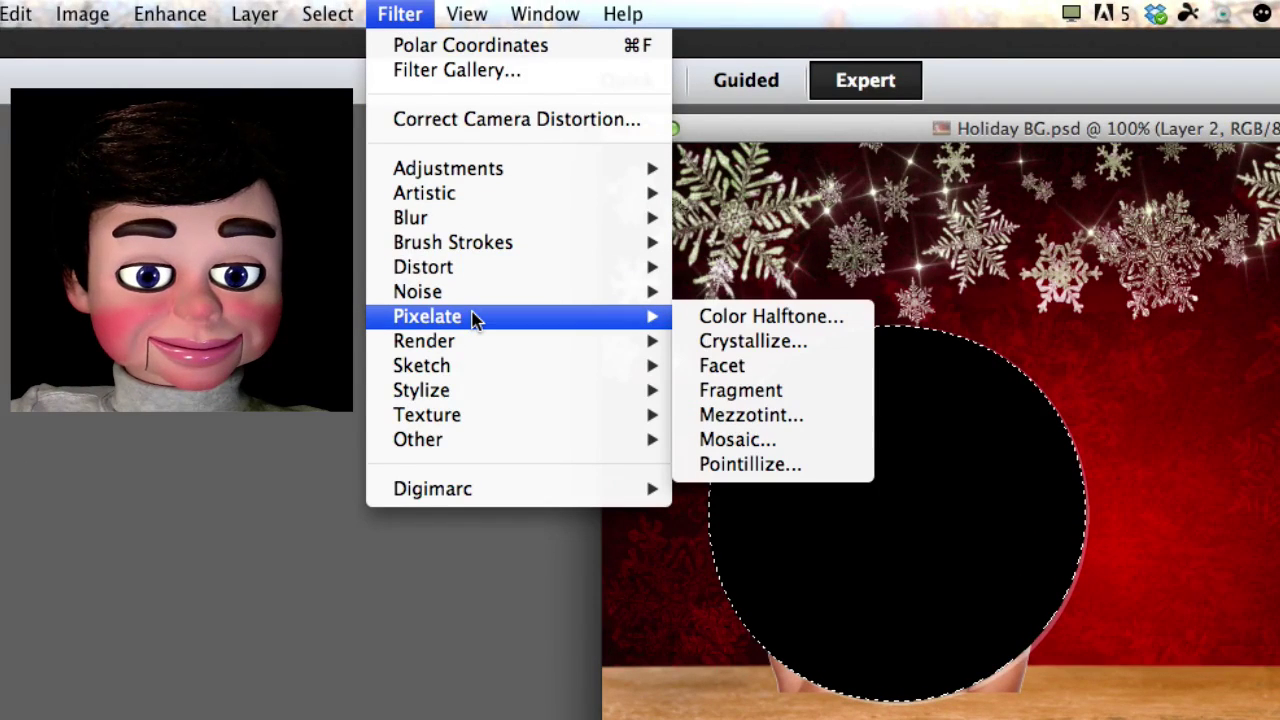
{"action": "left_click", "coordinate": [791, 418]}
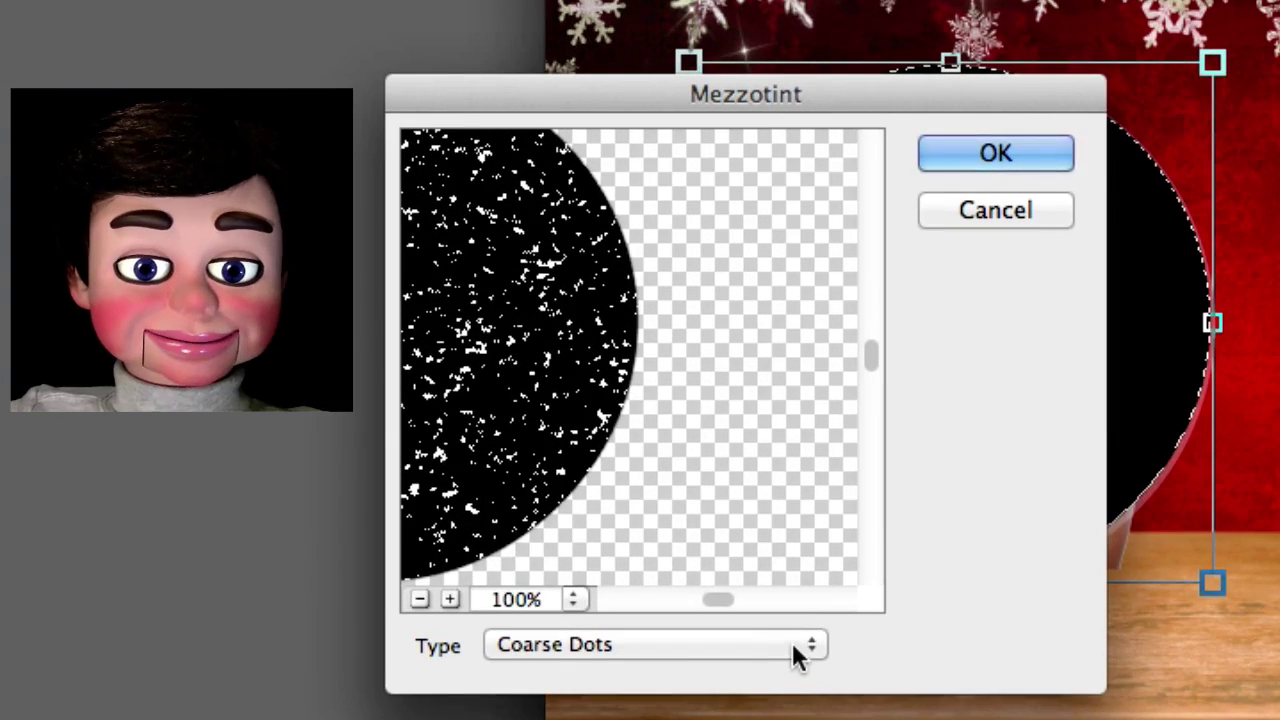
{"action": "left_click", "coordinate": [792, 645]}
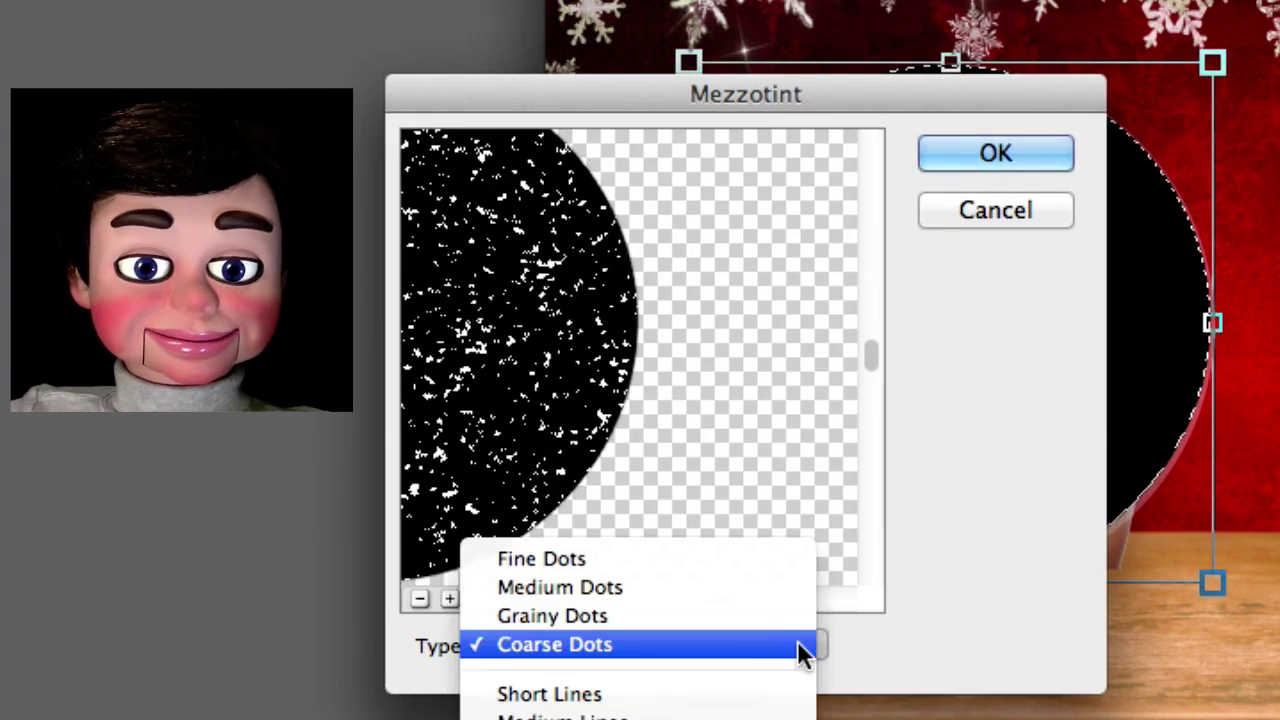
{"action": "left_click", "coordinate": [744, 621]}
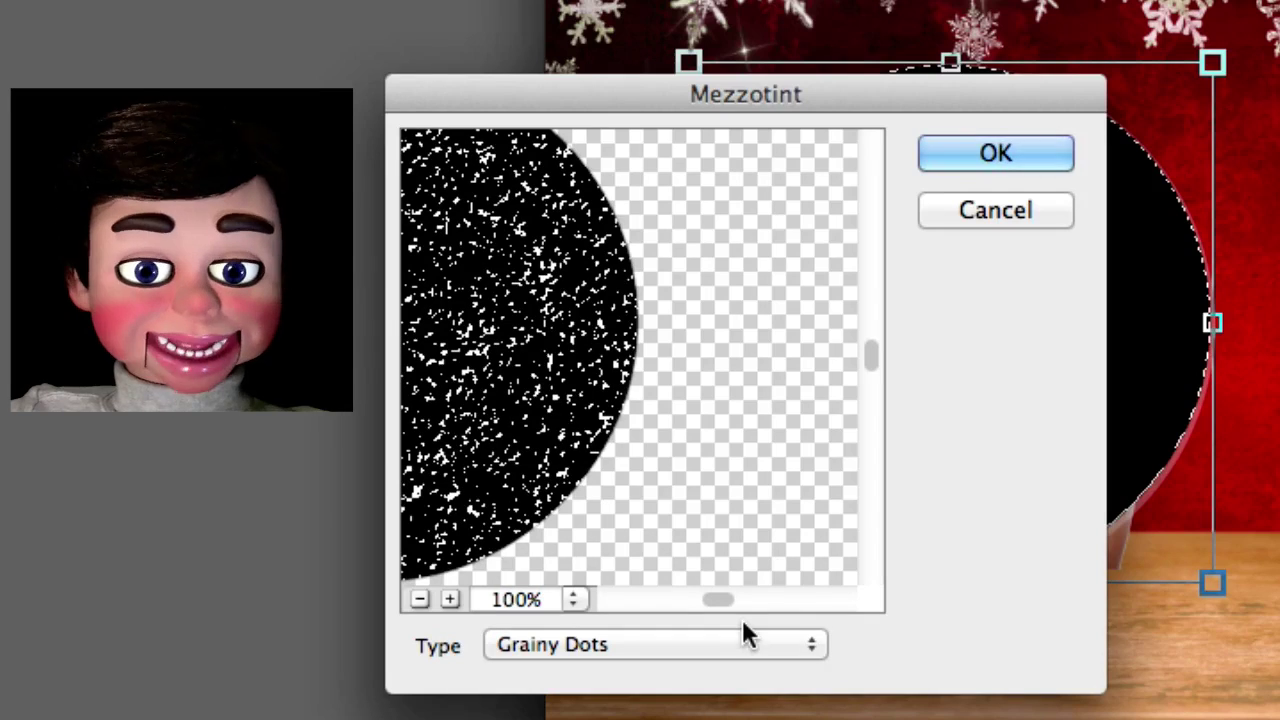
{"action": "left_click", "coordinate": [947, 140]}
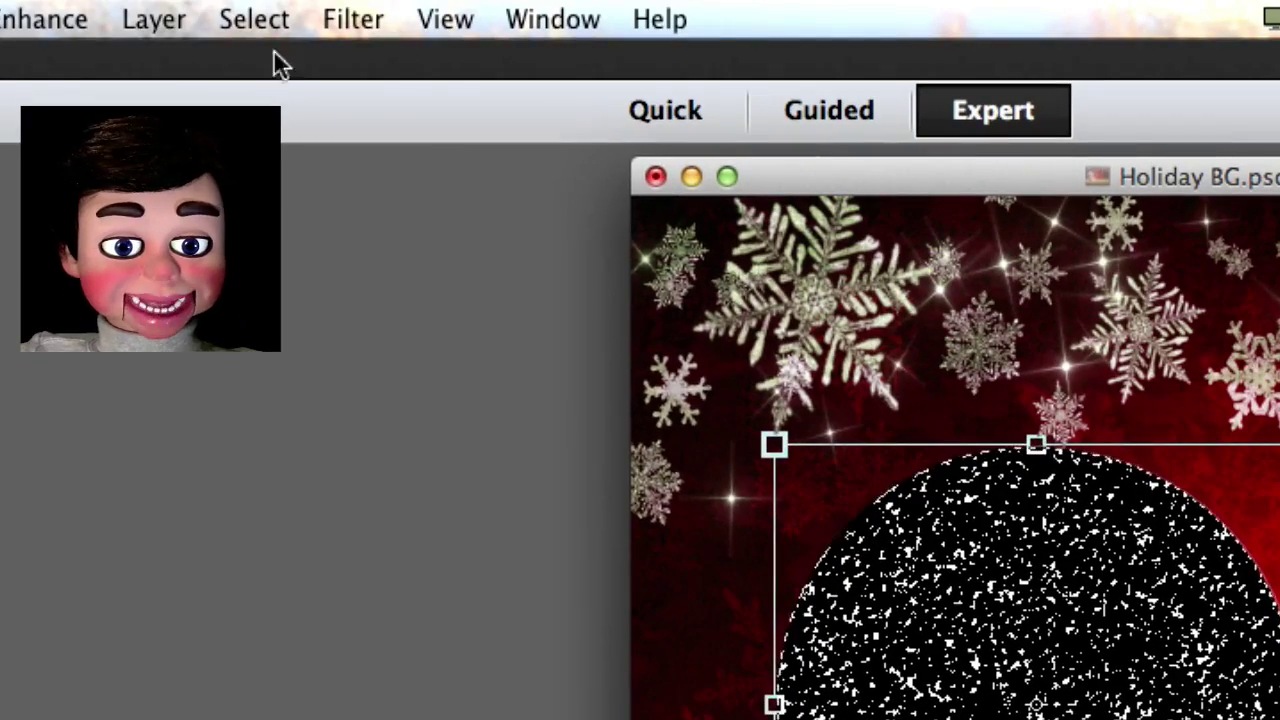
Apply a Crystallize filter with cell size 3 to the speckled circle.
{"action": "left_click", "coordinate": [345, 20]}
{"action": "mouse_move", "coordinate": [420, 434]}
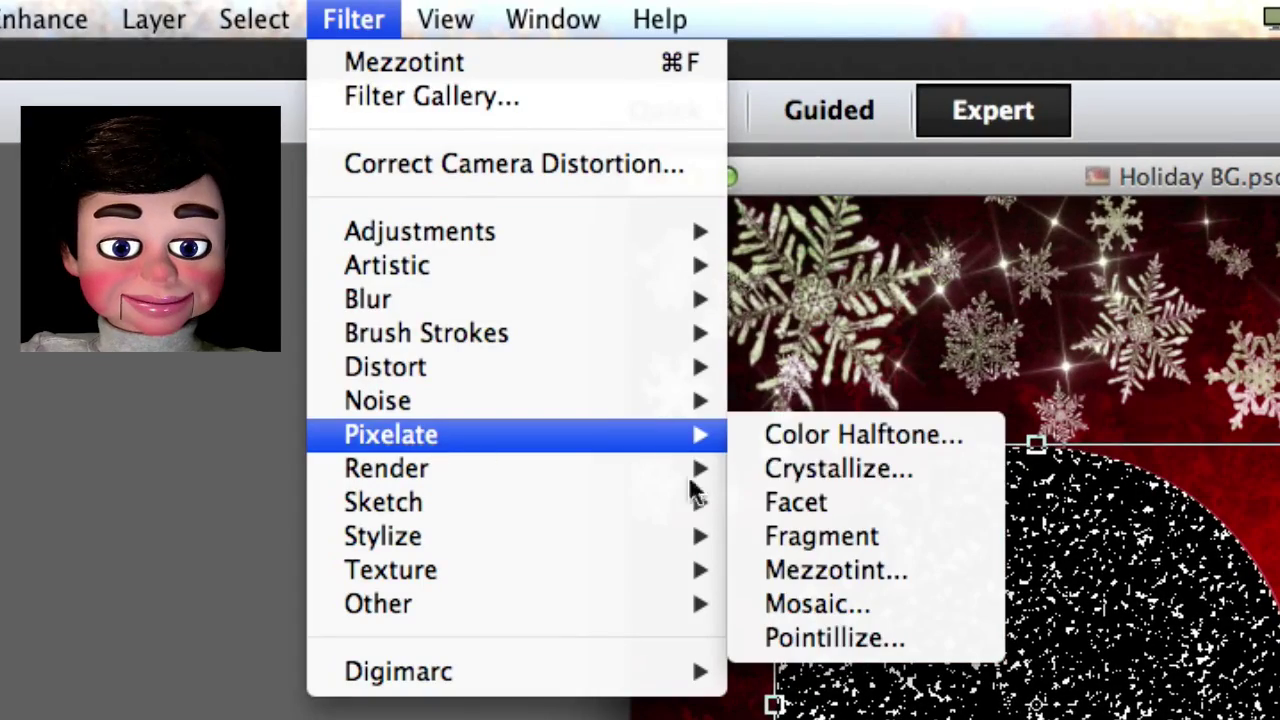
{"action": "left_click", "coordinate": [822, 473]}
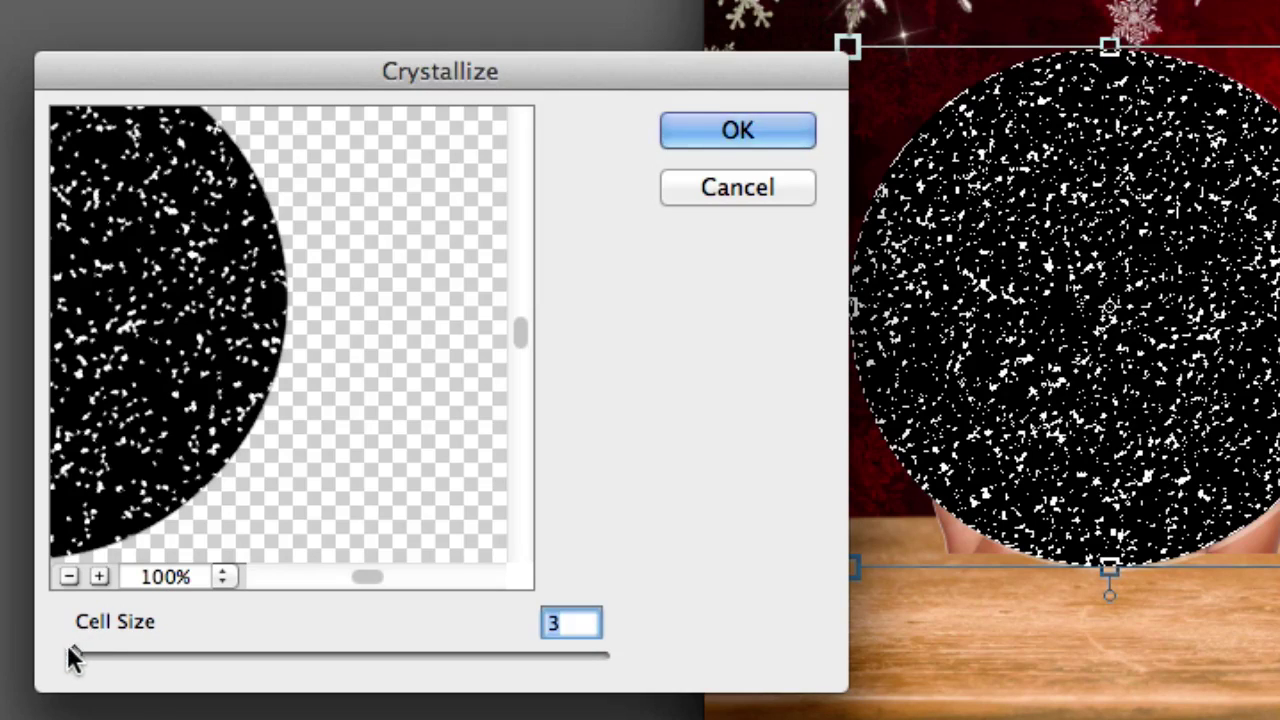
{"action": "mouse_move", "coordinate": [73, 659]}
{"action": "left_mouse_down"}
{"action": "mouse_move", "coordinate": [83, 655]}
{"action": "mouse_move", "coordinate": [63, 656]}
{"action": "left_mouse_up"}
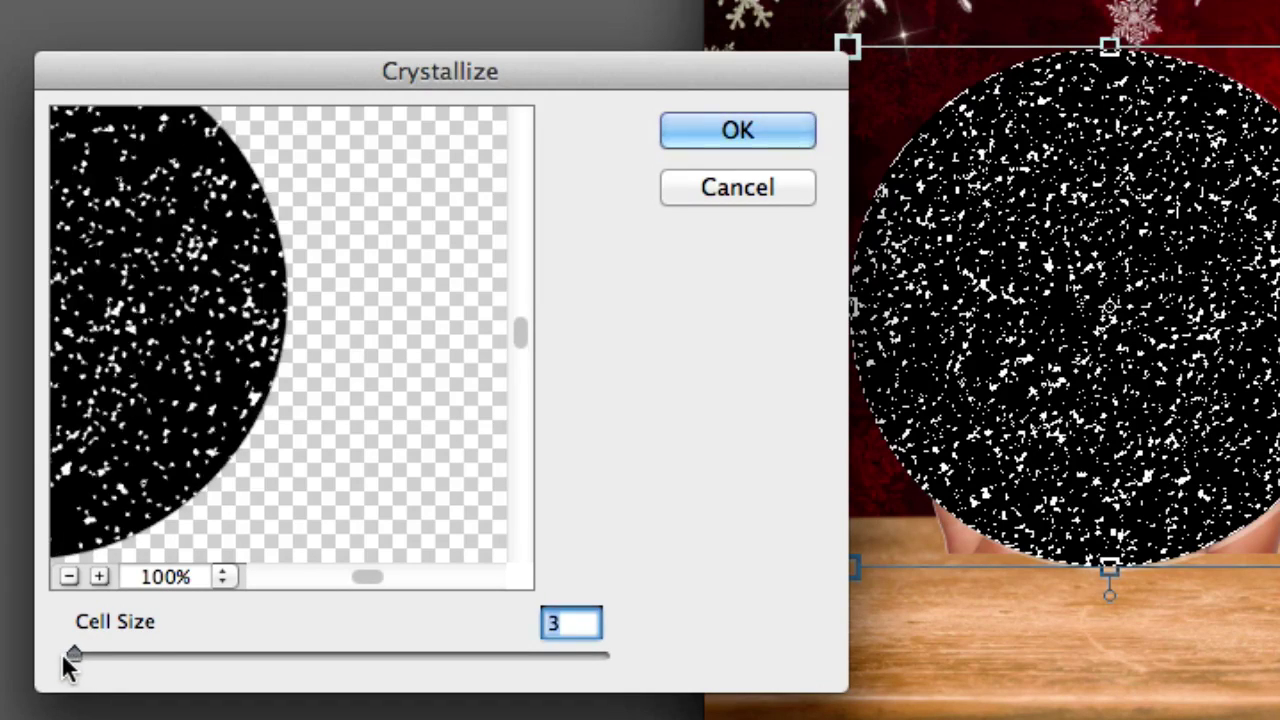
{"action": "left_click", "coordinate": [728, 135]}
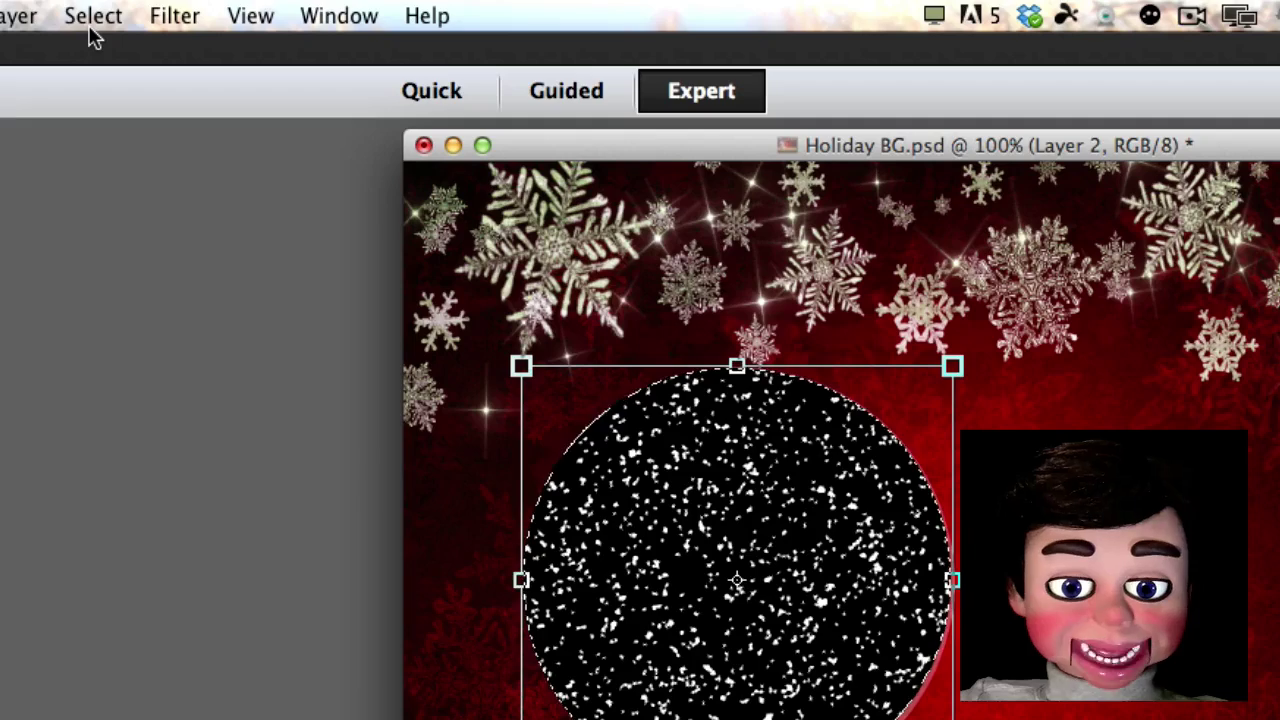
Apply a 0.2-pixel Gaussian Blur to the snow layer.
{"action": "left_click", "coordinate": [175, 16]}
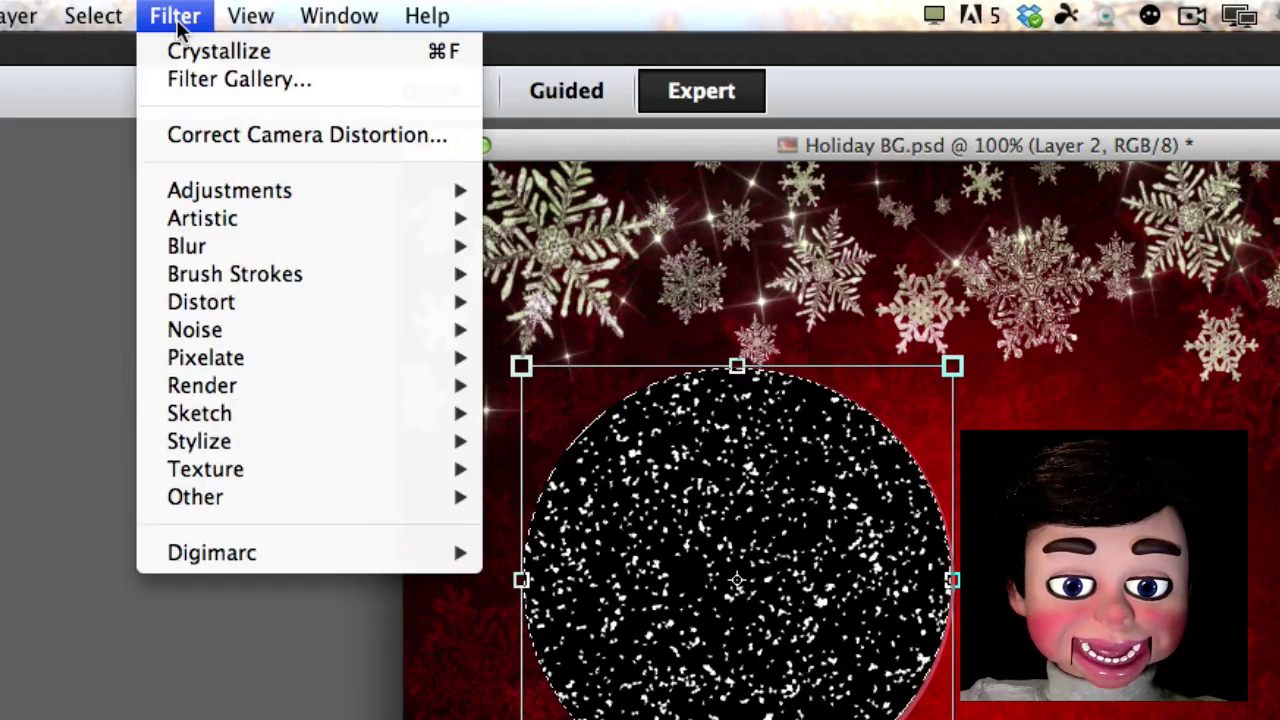
{"action": "mouse_move", "coordinate": [266, 263]}
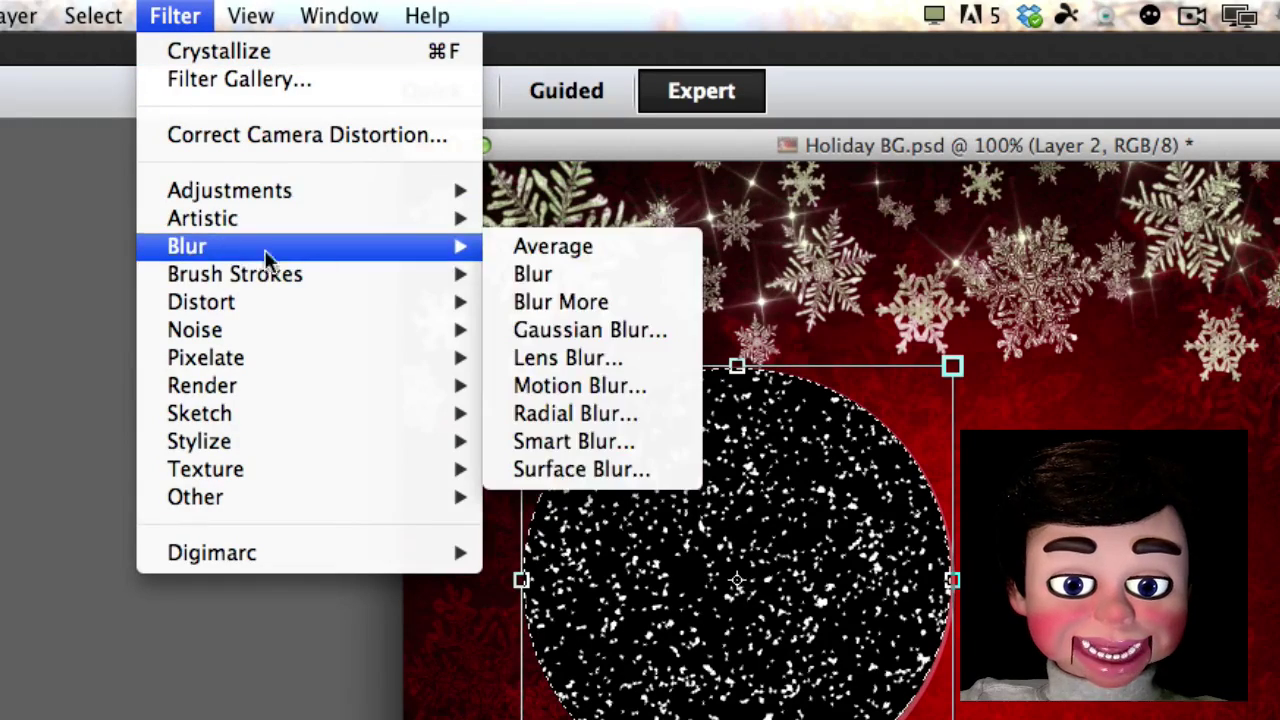
{"action": "left_click", "coordinate": [606, 330]}
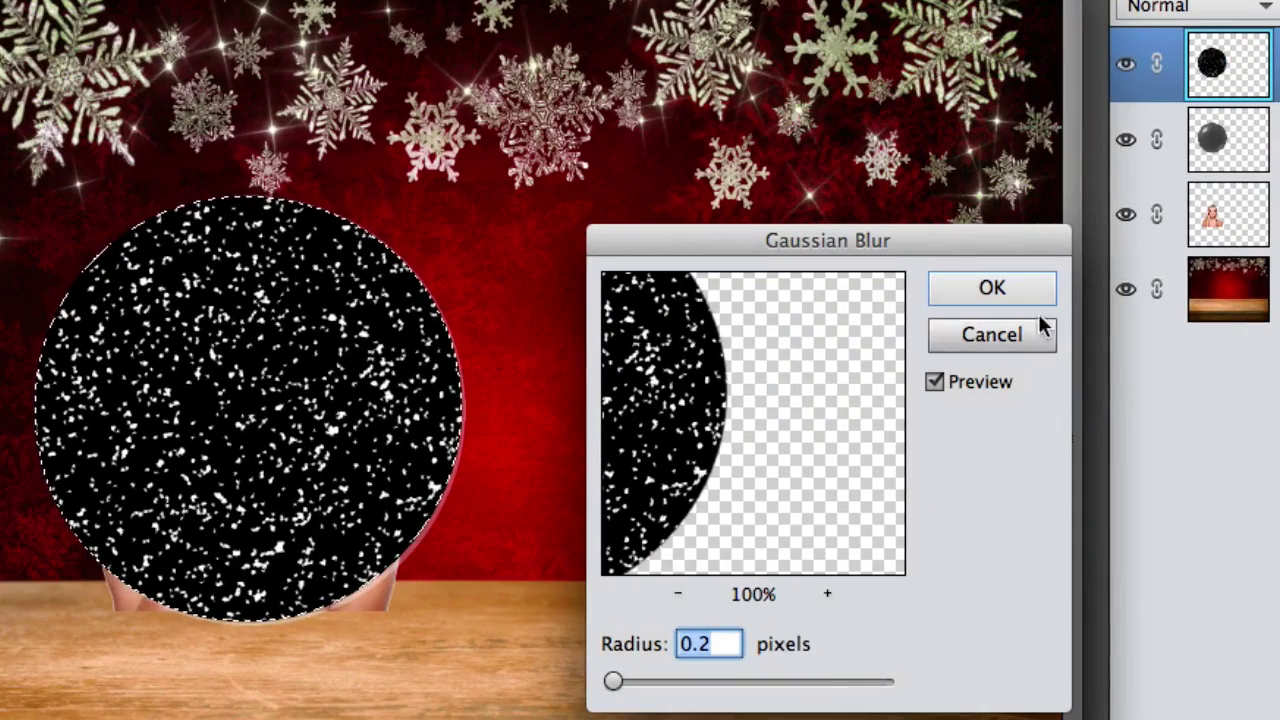
{"action": "left_click", "coordinate": [999, 290]}
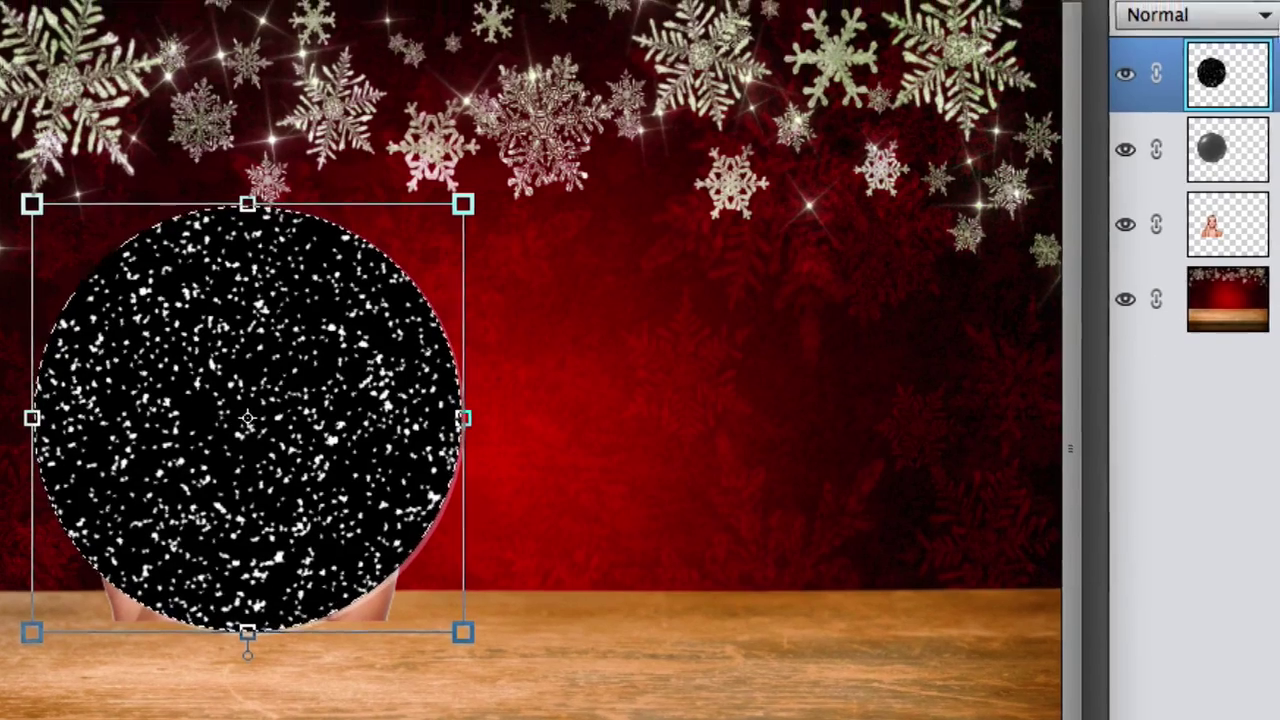
{"action": "left_click", "coordinate": [1195, 6]}
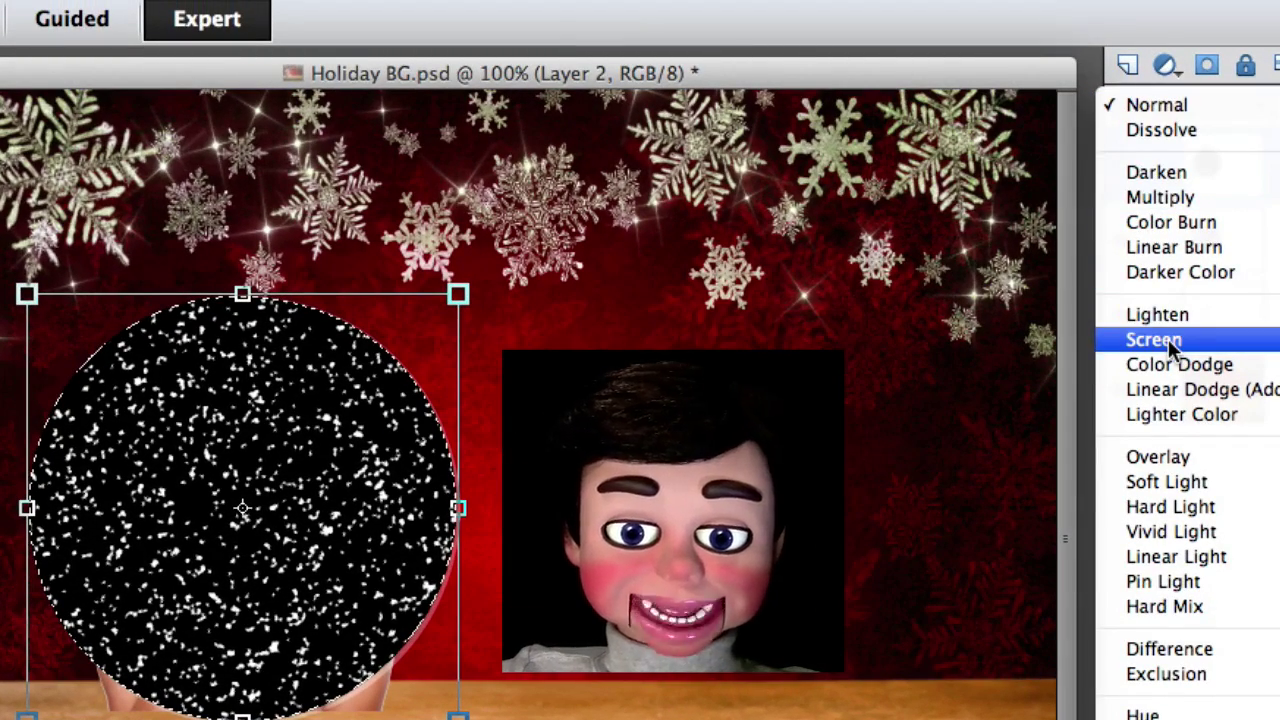
Set Layer 2 to Screen mode at 70% opacity, then select the Background layer.
{"action": "left_click", "coordinate": [1168, 339]}
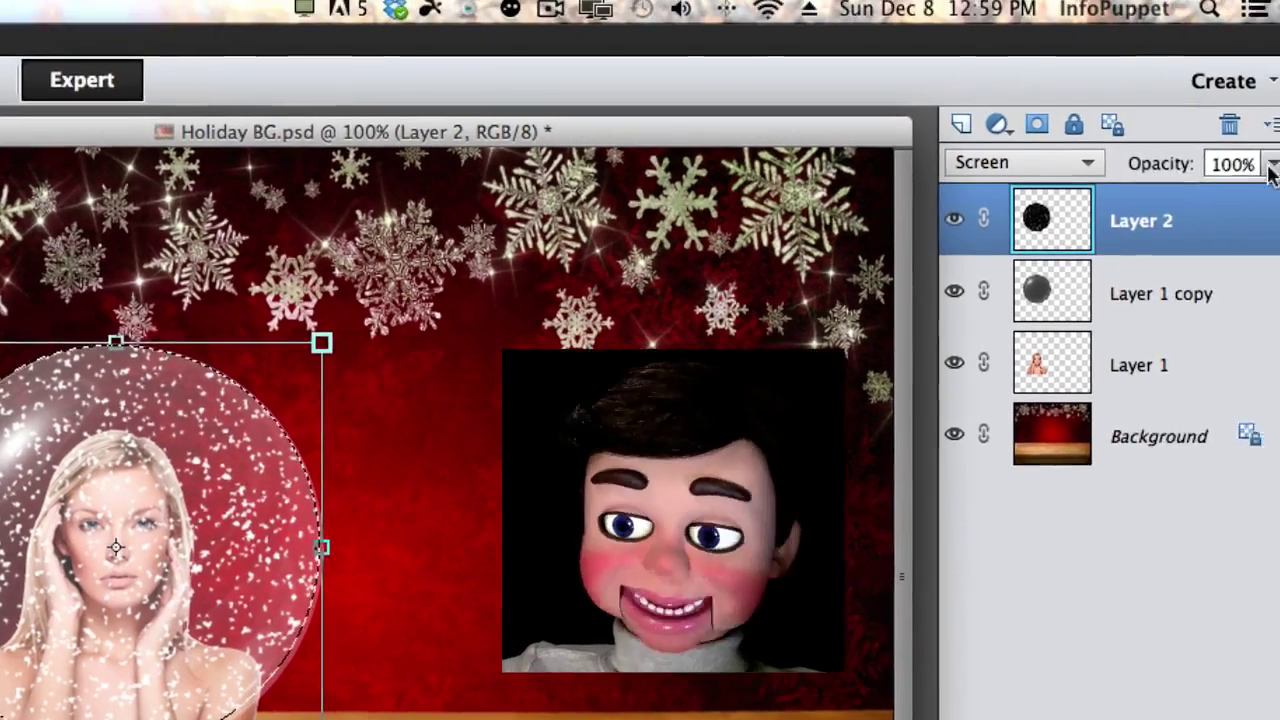
{"action": "left_click", "coordinate": [1255, 170]}
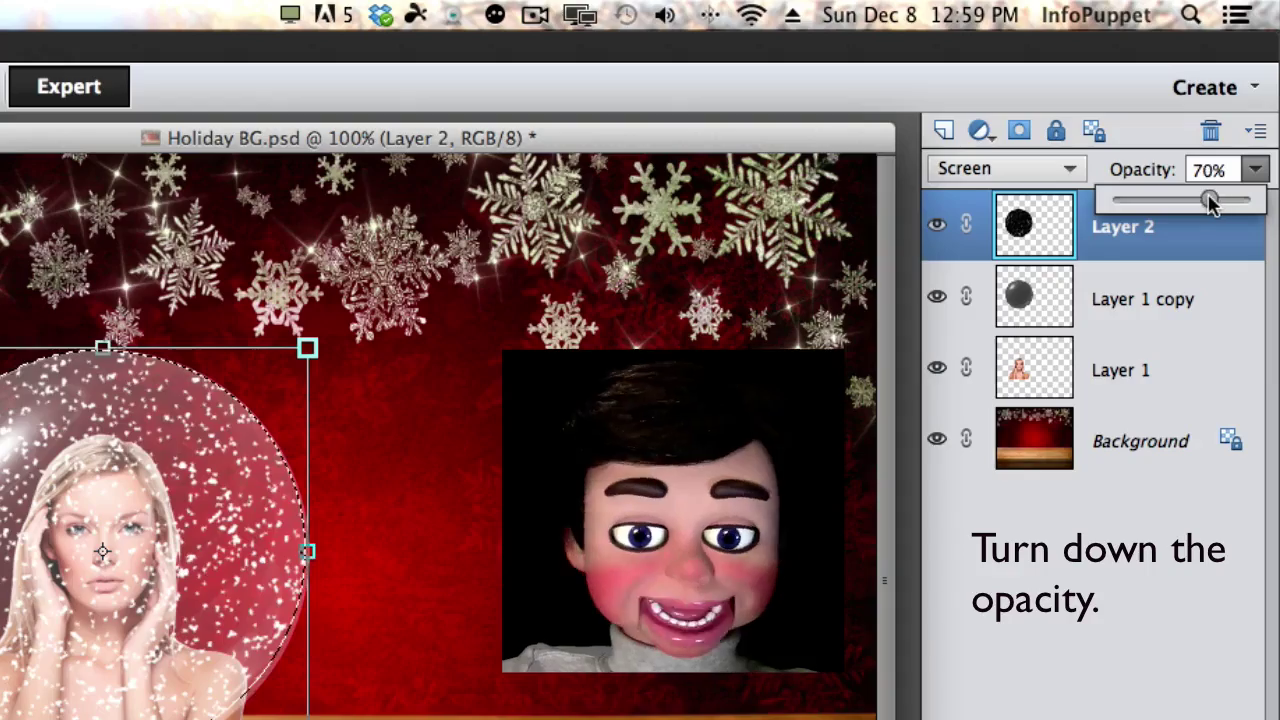
{"action": "left_click", "coordinate": [1140, 440]}
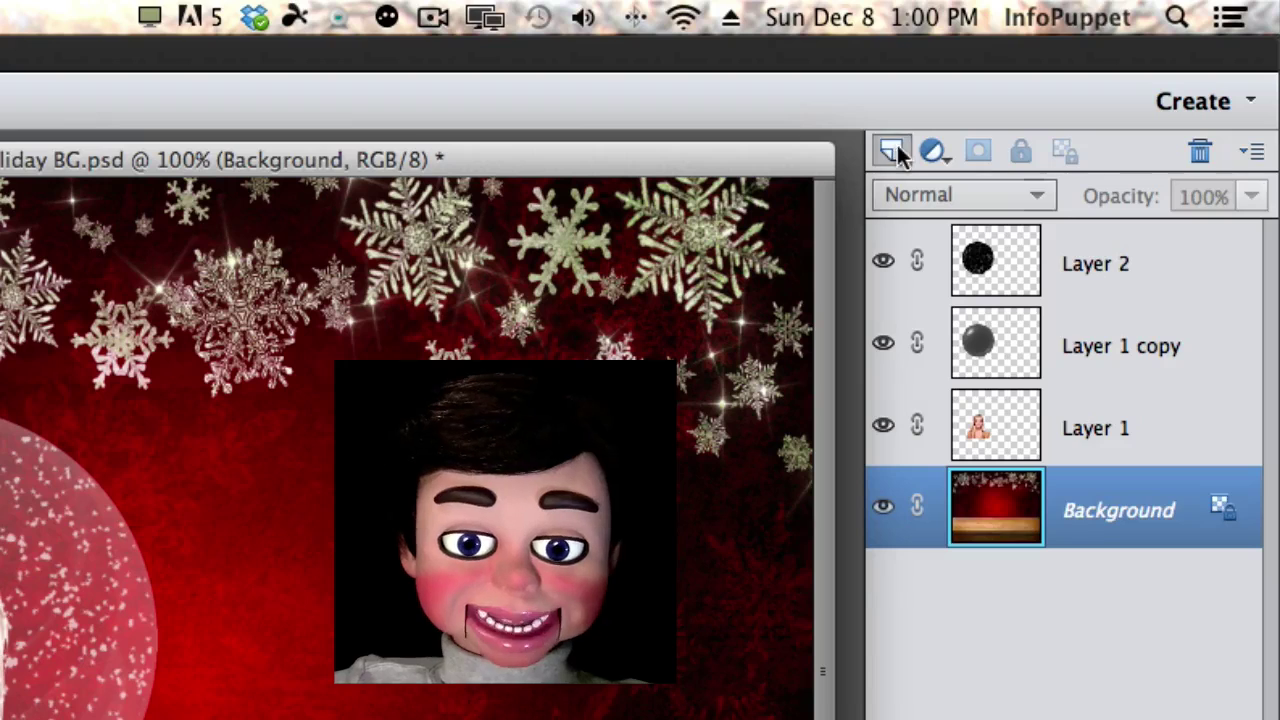
Create Layer 3 and drag it to the top of the layer stack.
{"action": "left_click", "coordinate": [893, 150]}
{"action": "left_click_drag", "start_coordinate": [1071, 493], "coordinate": [1029, 242]}
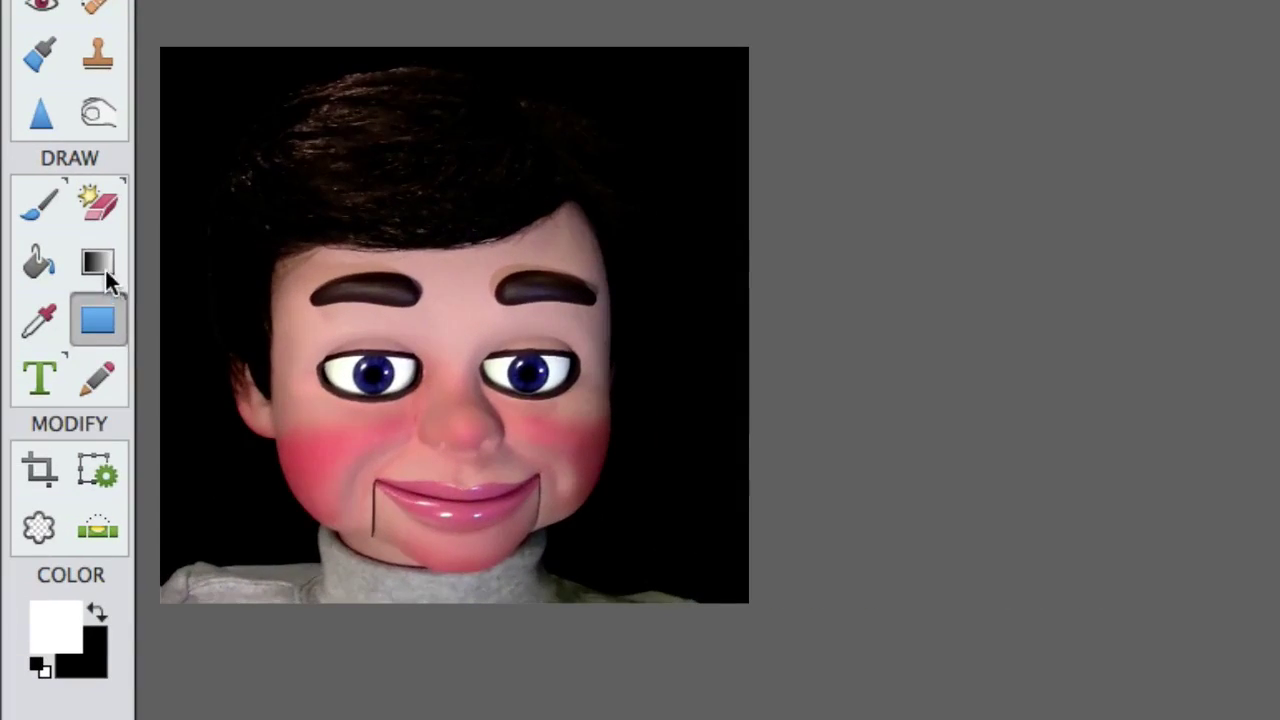
Choose the Gradient tool with the Copper gradient preset.
{"action": "left_click", "coordinate": [104, 267]}
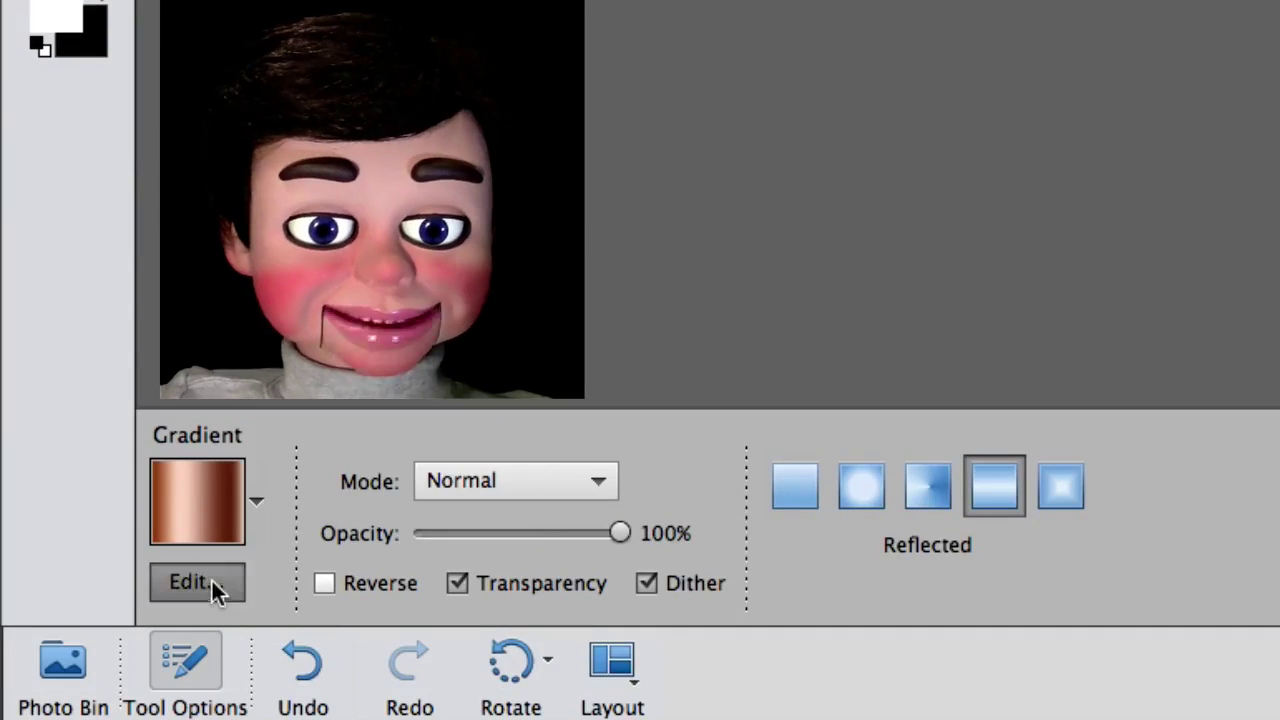
{"action": "left_click", "coordinate": [197, 643]}
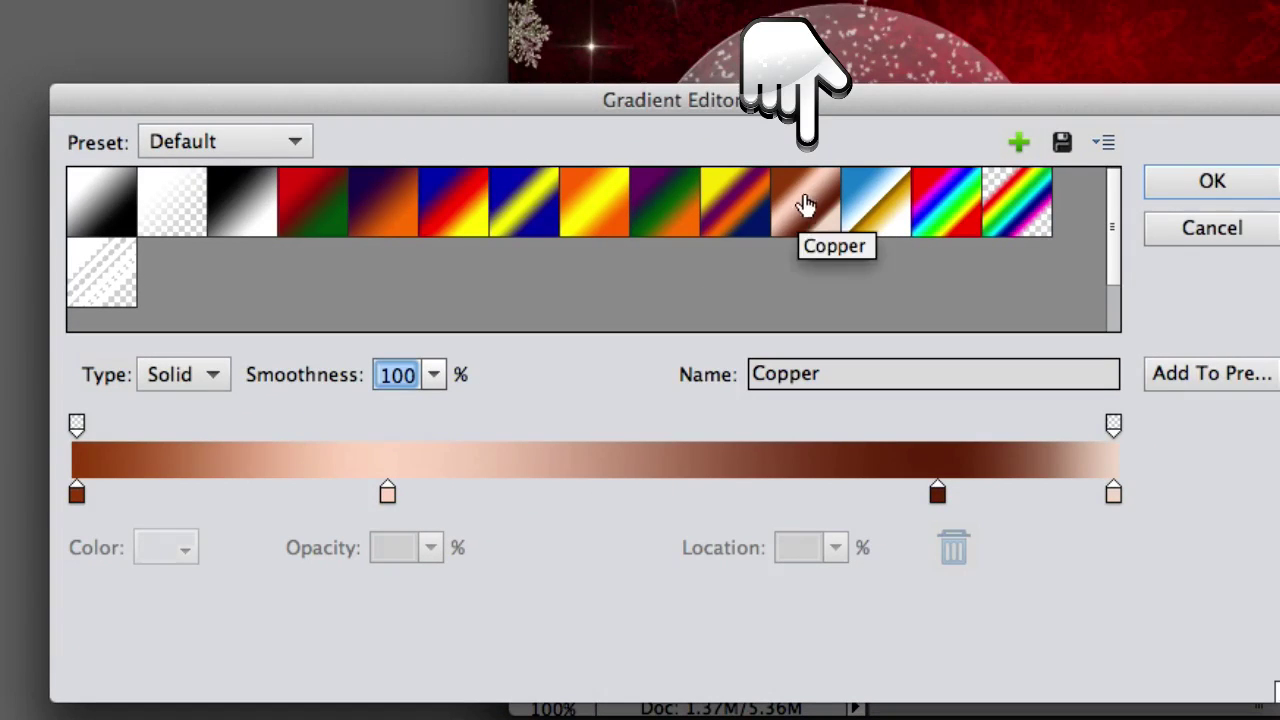
{"action": "left_click", "coordinate": [1184, 186]}
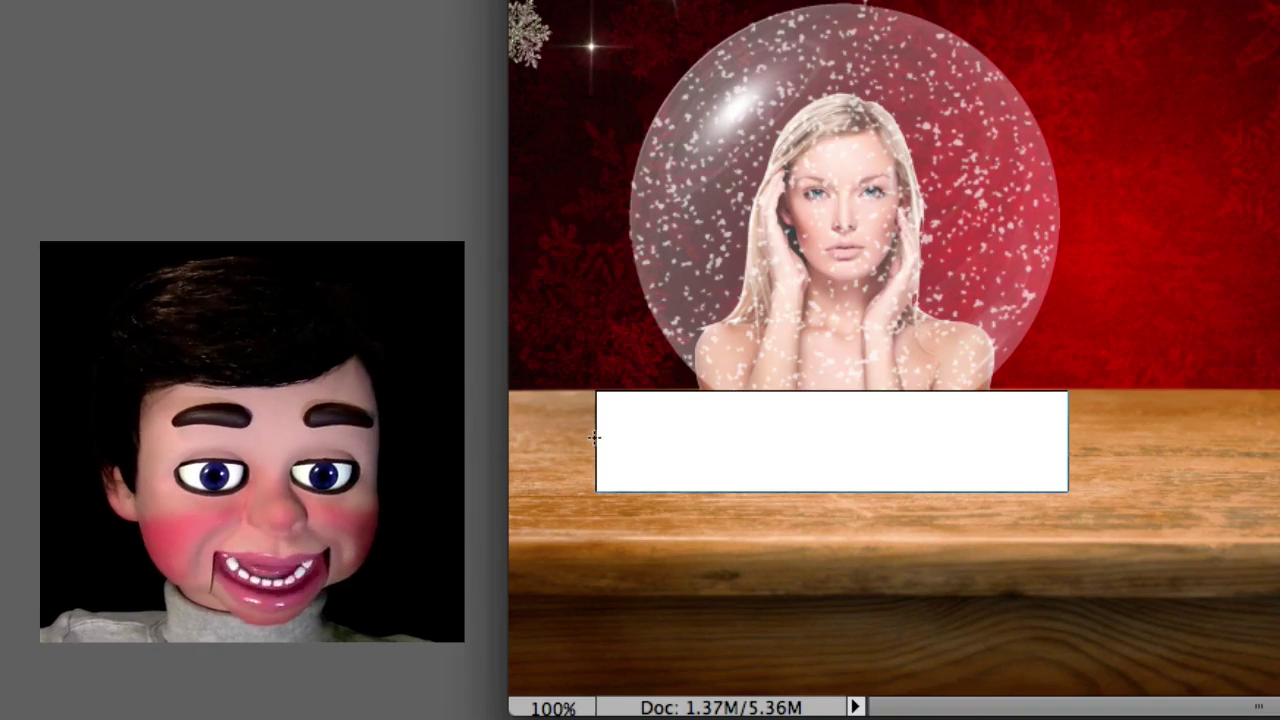
Simplify the rectangle shape, draw a copper gradient, then undo the canvas-wide fill.
{"action": "left_click", "coordinate": [597, 440]}
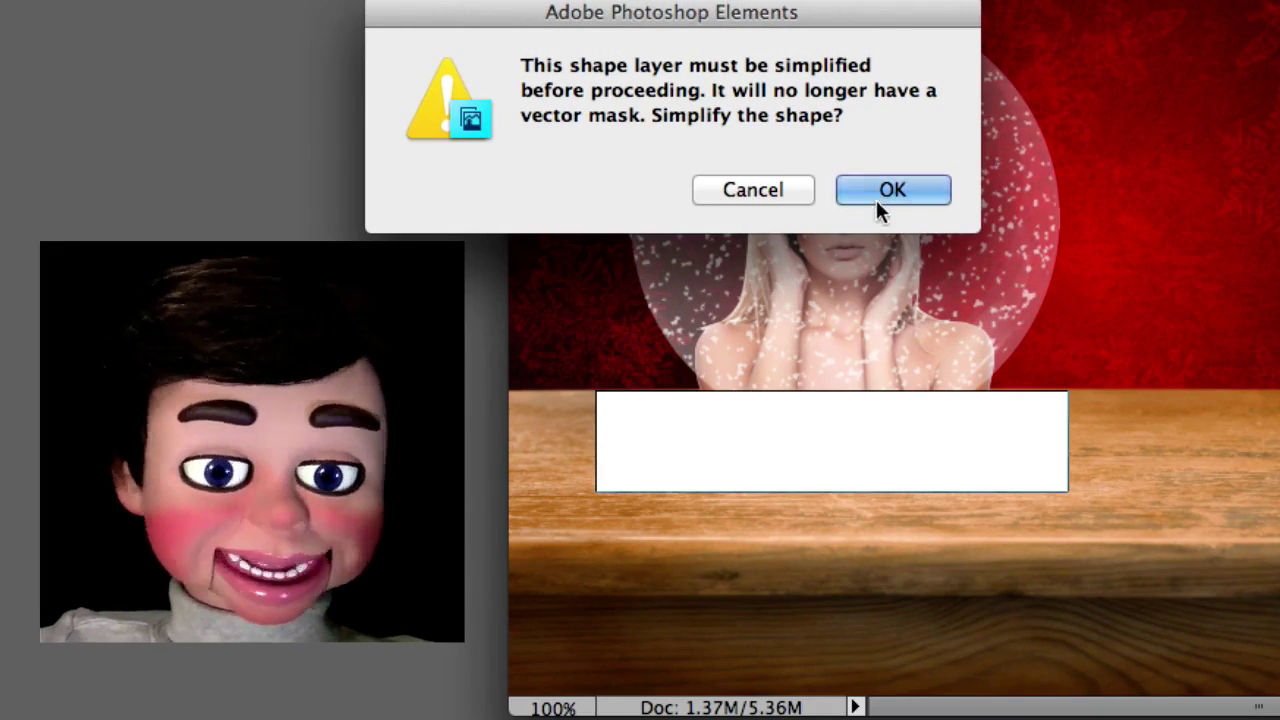
{"action": "left_click", "coordinate": [879, 194]}
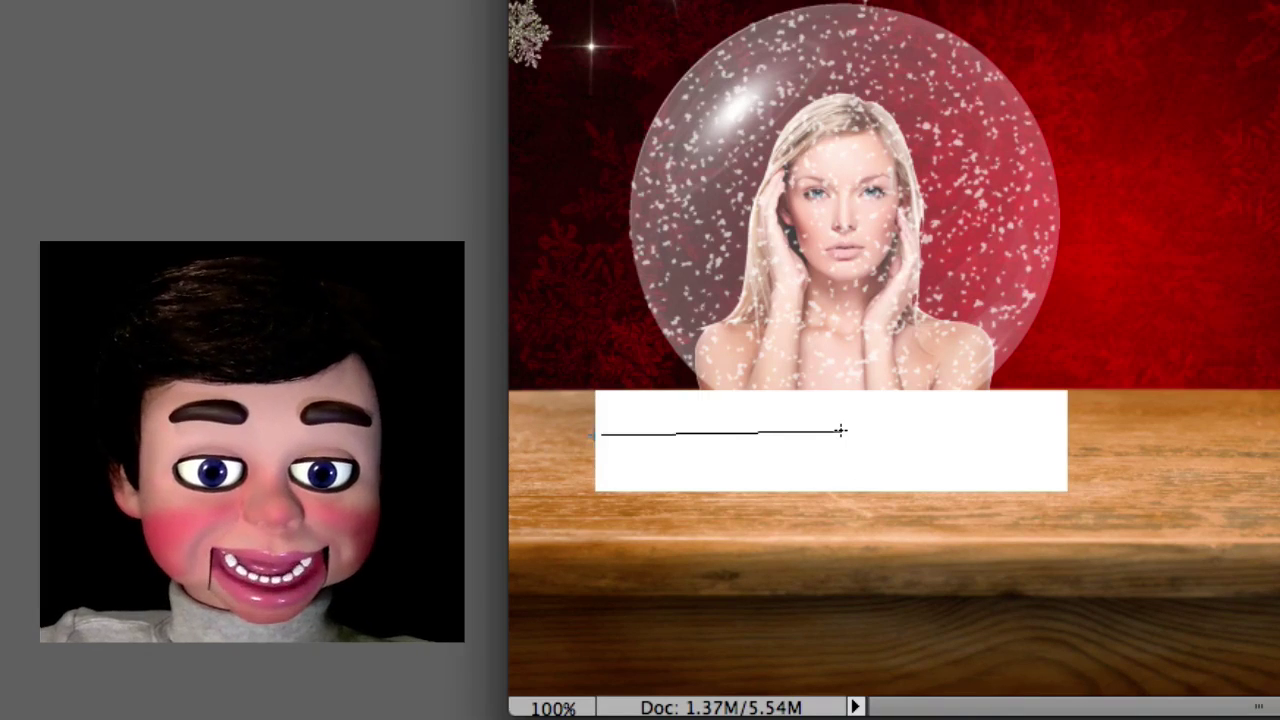
{"action": "left_click_drag", "start_coordinate": [838, 436], "coordinate": [838, 436]}
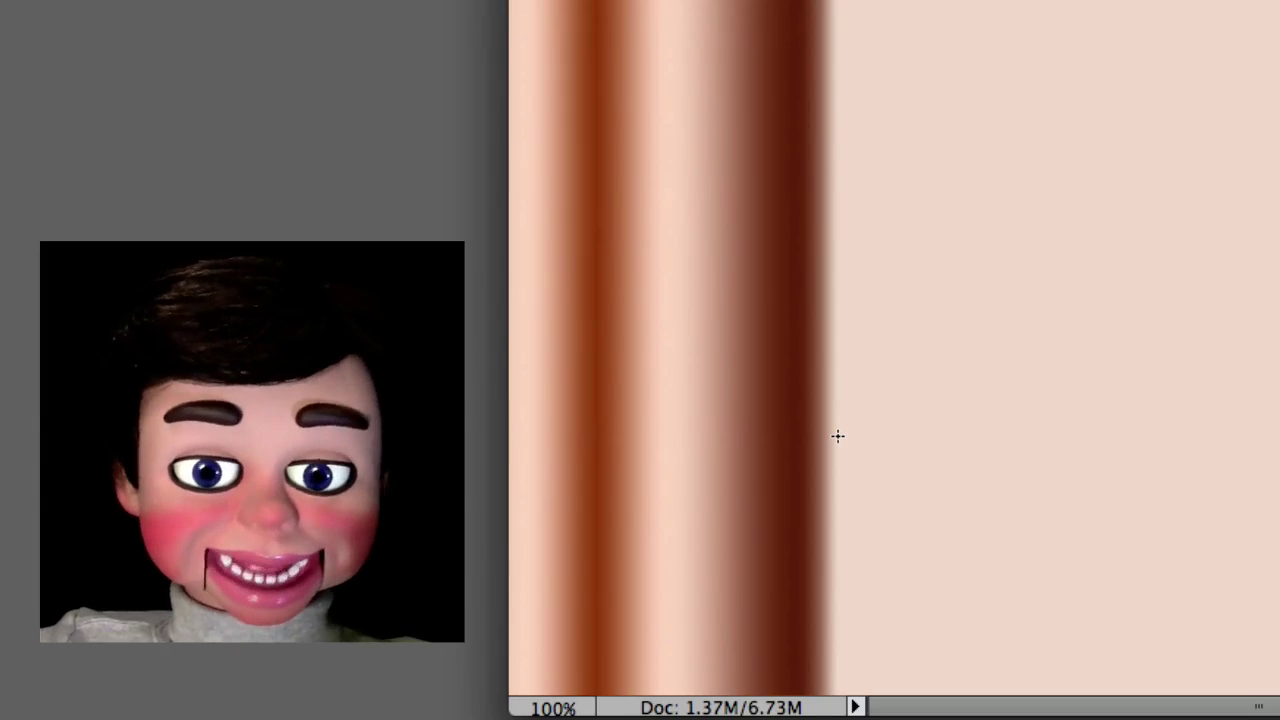
{"action": "key", "text": "ctrl+z"}
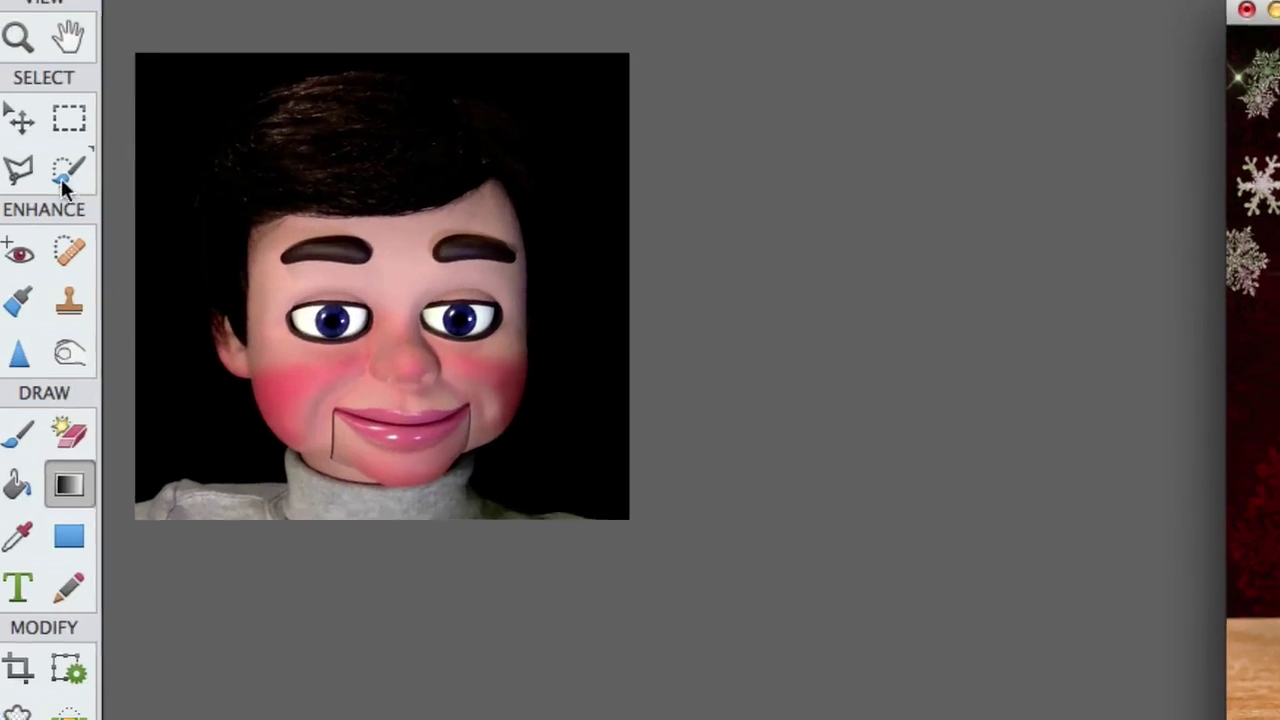
Marquee-select the white rectangle and drag a left-to-right copper gradient across it.
{"action": "left_click", "coordinate": [85, 127]}
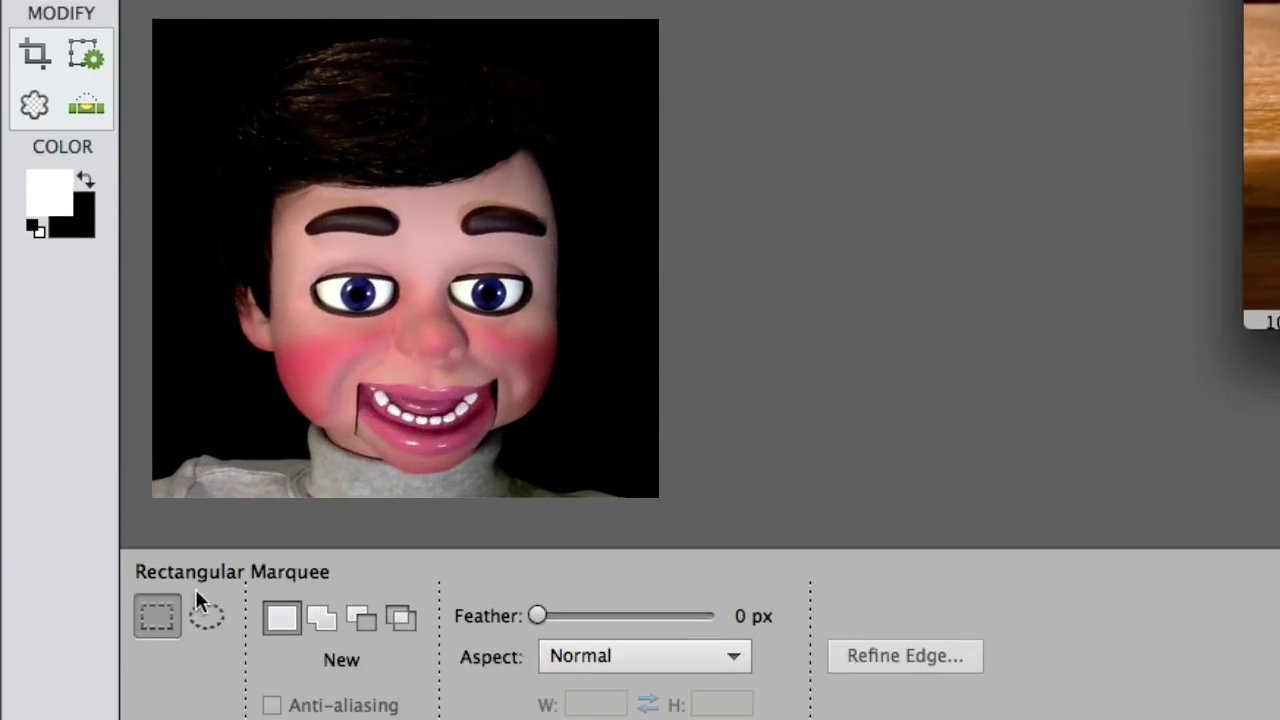
{"action": "left_click", "coordinate": [207, 617]}
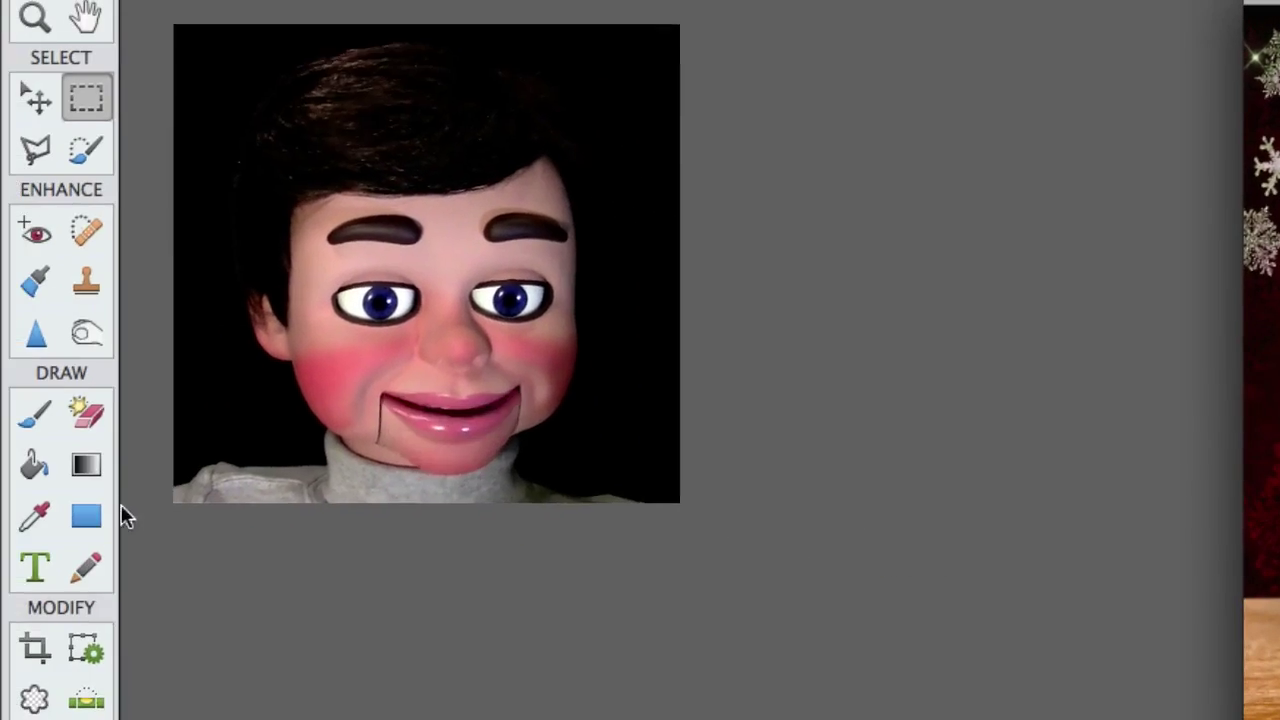
{"action": "left_click", "coordinate": [92, 470]}
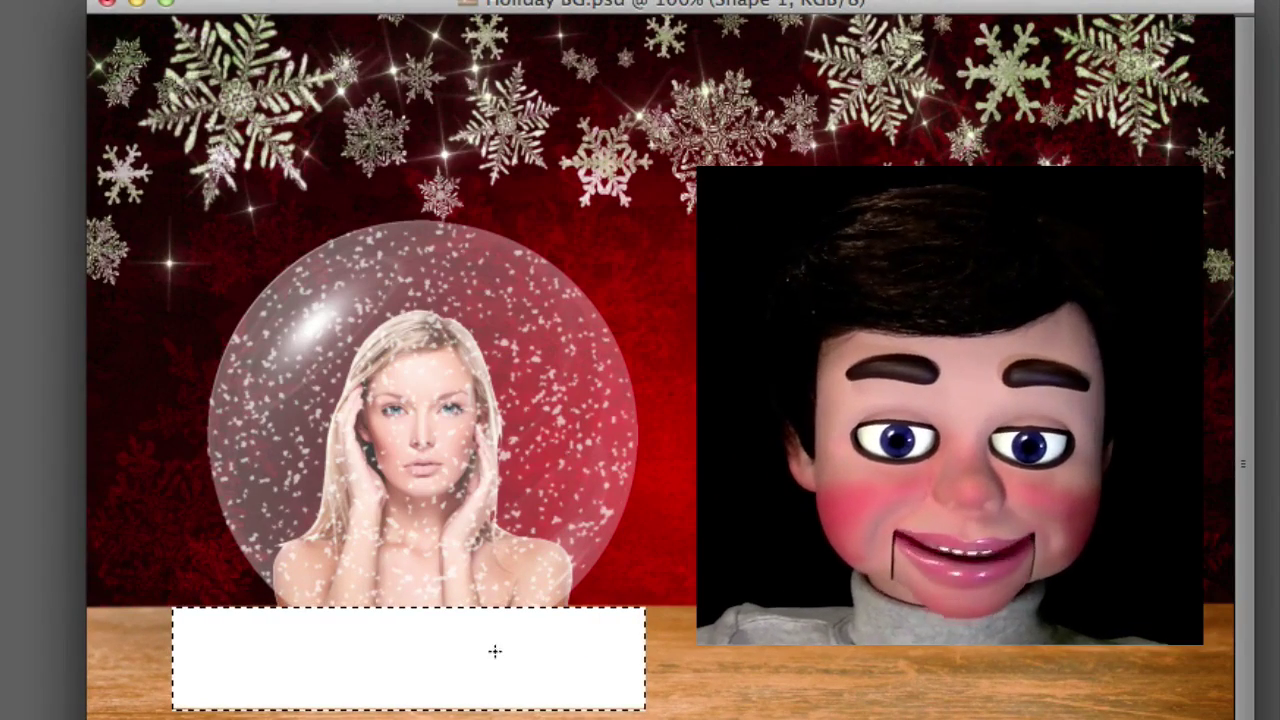
{"action": "left_click_drag", "start_coordinate": [178, 651], "coordinate": [643, 656]}
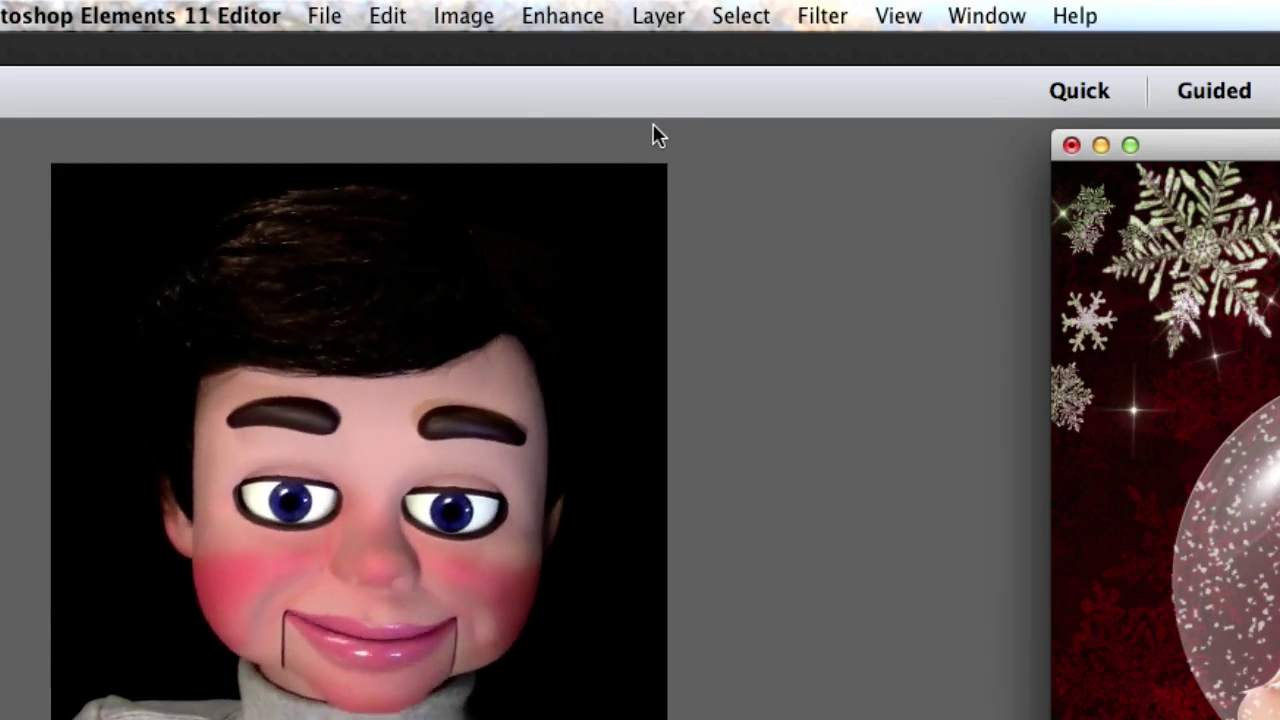
Create a new blank 437 × 470 pixel document.
{"action": "left_click", "coordinate": [325, 16]}
{"action": "mouse_move", "coordinate": [352, 55]}
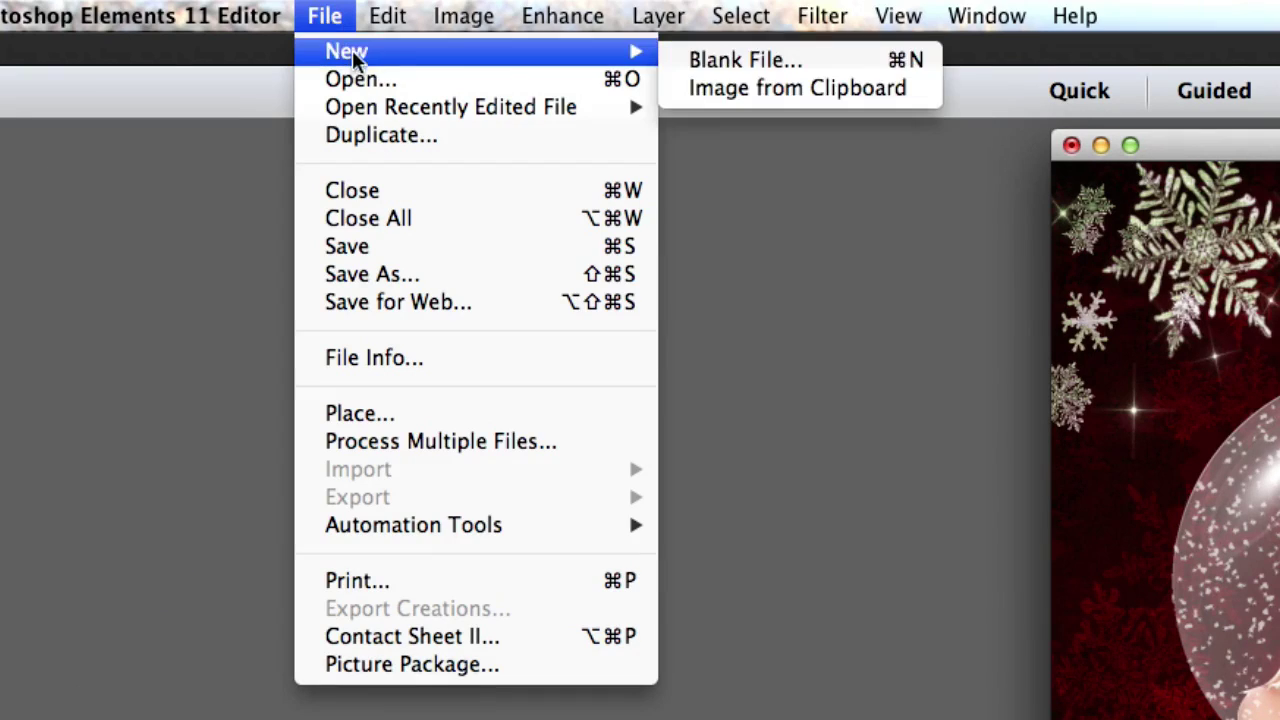
{"action": "left_click", "coordinate": [679, 70]}
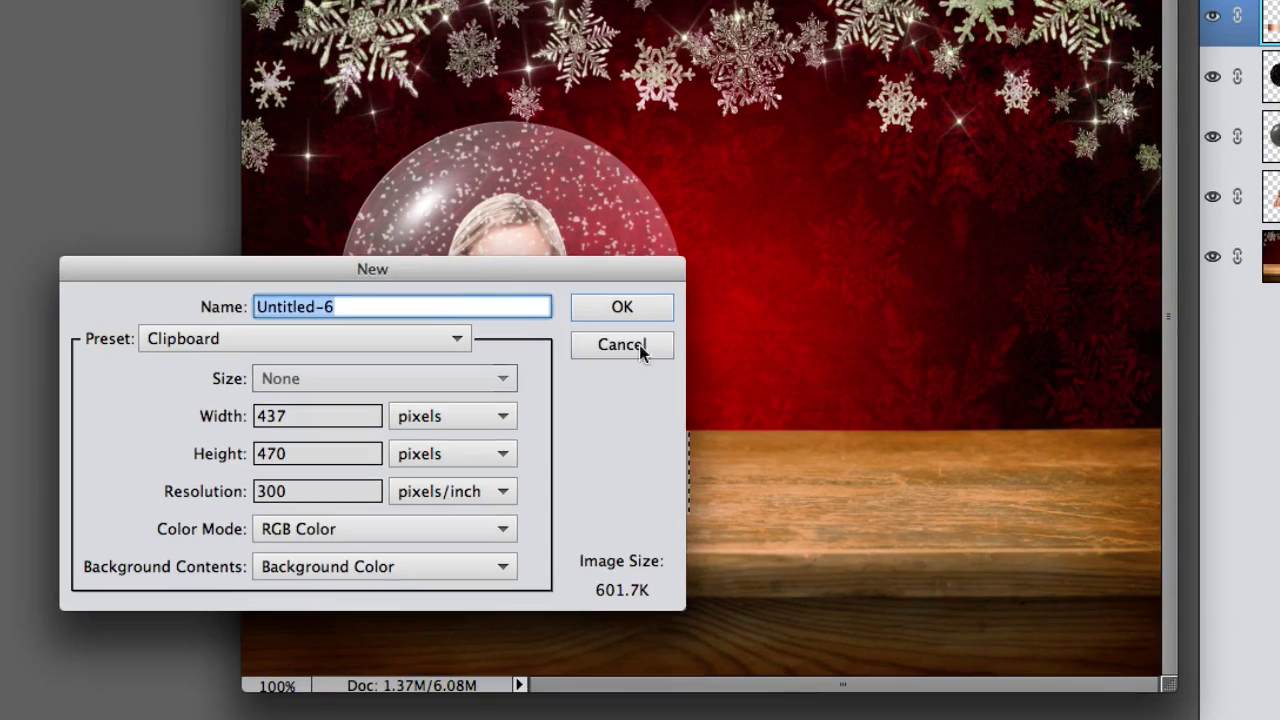
{"action": "left_click", "coordinate": [612, 310]}
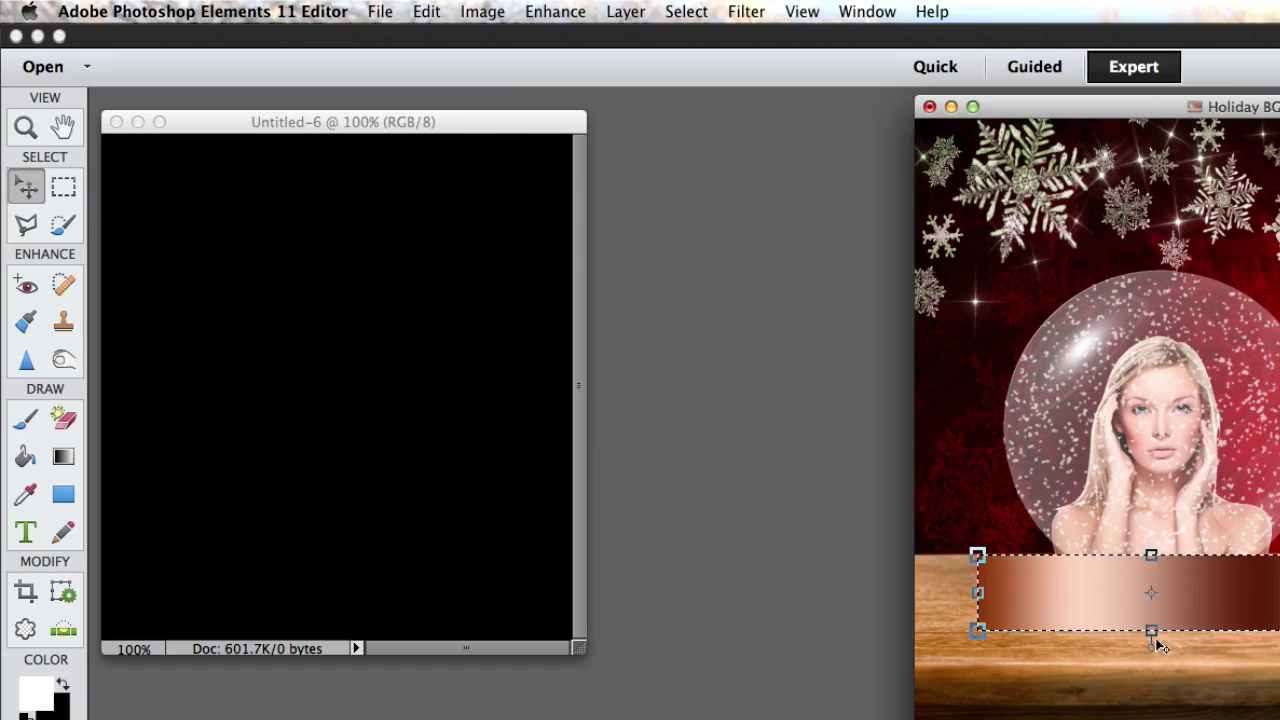
Drag the copper band into Untitled-6 and flip it horizontally.
{"action": "left_click_drag", "start_coordinate": [1118, 602], "coordinate": [510, 484]}
{"action": "left_click_drag", "start_coordinate": [365, 430], "coordinate": [480, 434]}
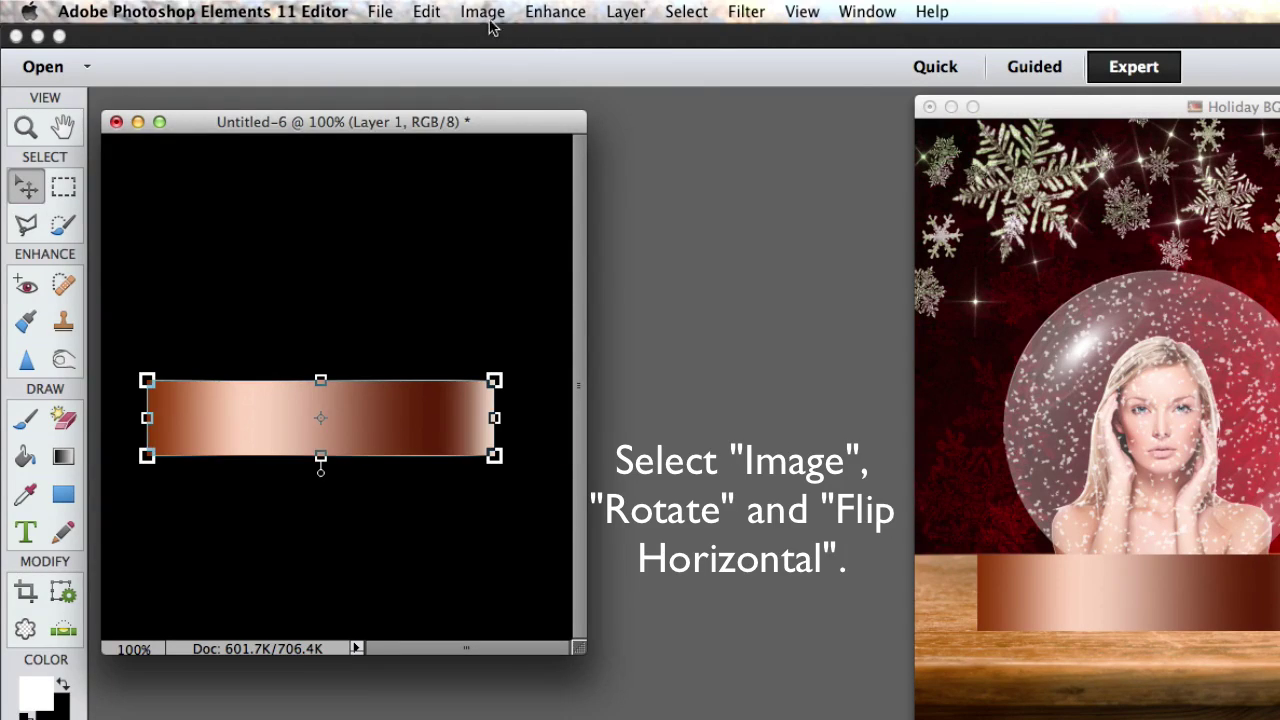
{"action": "left_click", "coordinate": [490, 22]}
{"action": "mouse_move", "coordinate": [677, 37]}
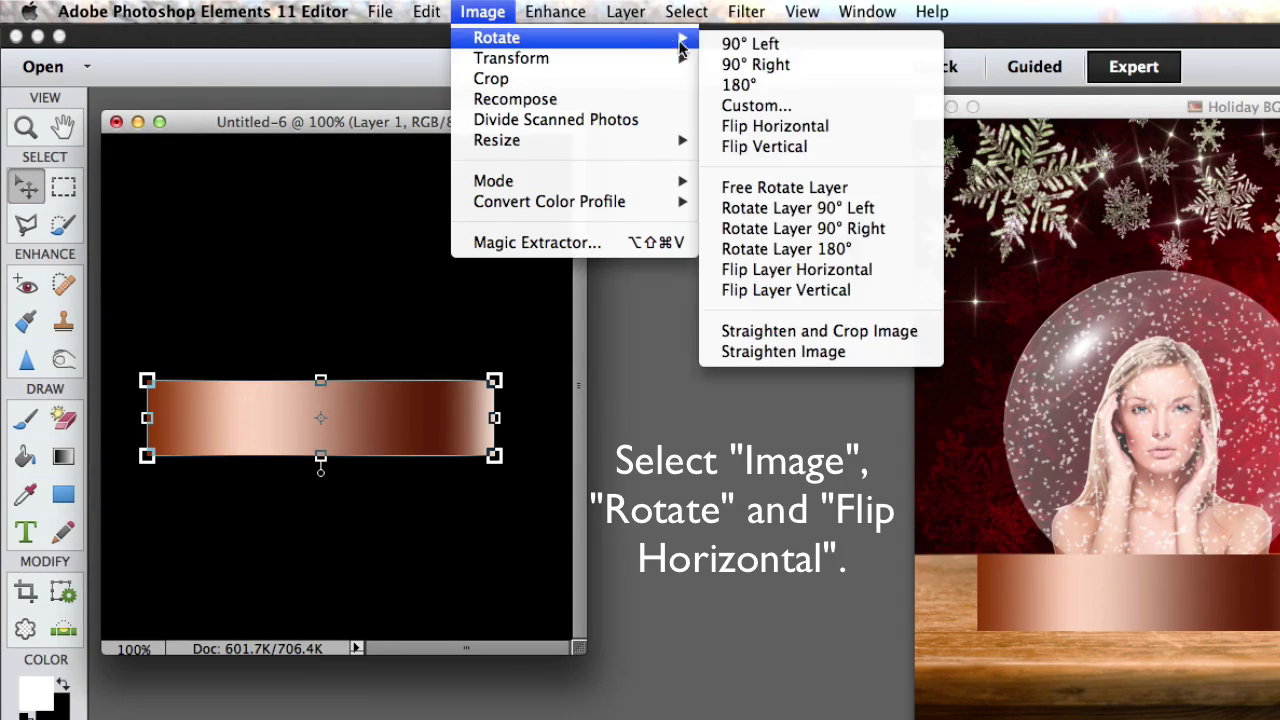
{"action": "left_click", "coordinate": [762, 128]}
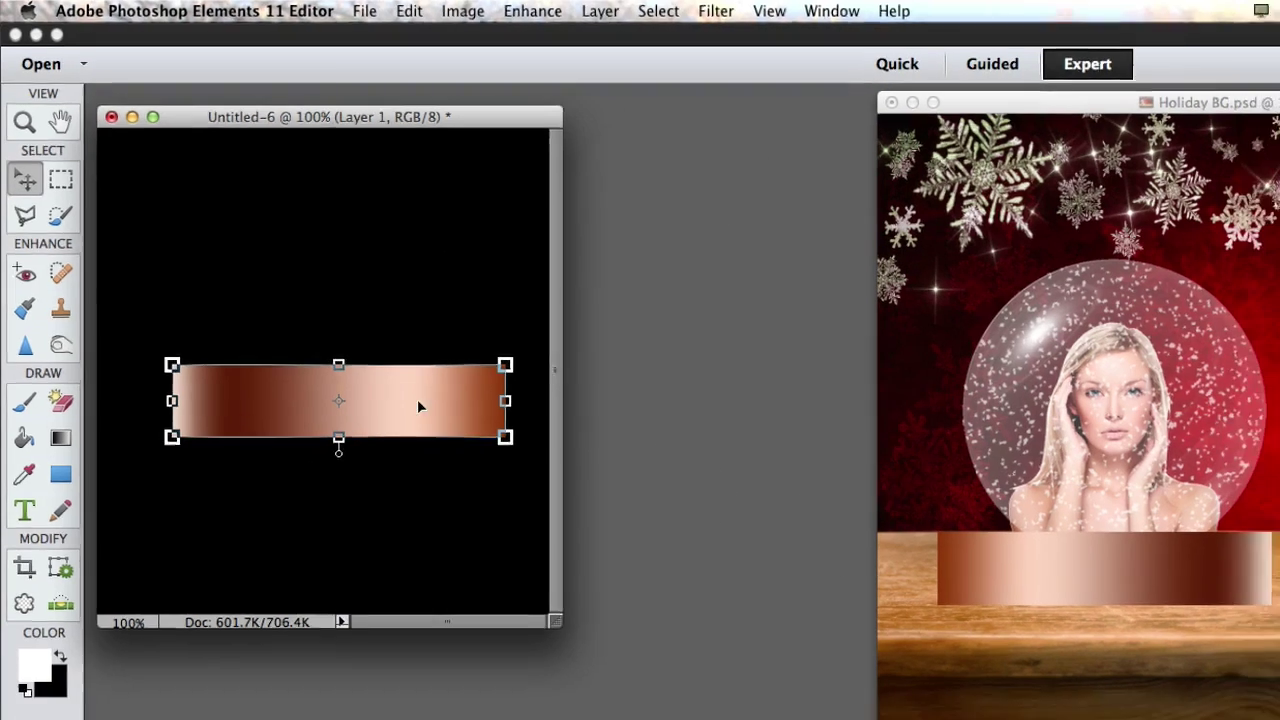
Bring the flipped band into Holiday BG, delete Shape 1, and position it on the table.
{"action": "left_click_drag", "start_coordinate": [437, 418], "coordinate": [707, 444]}
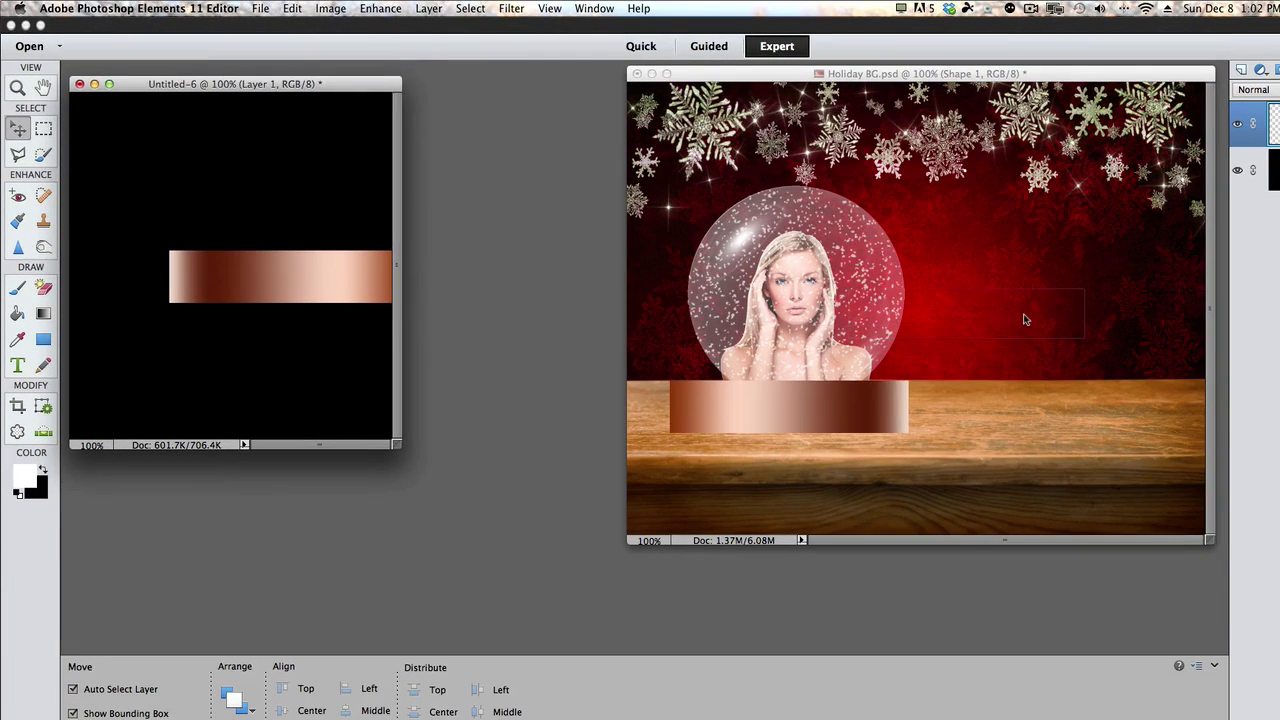
{"action": "left_click_drag", "start_coordinate": [1024, 320], "coordinate": [1027, 320]}
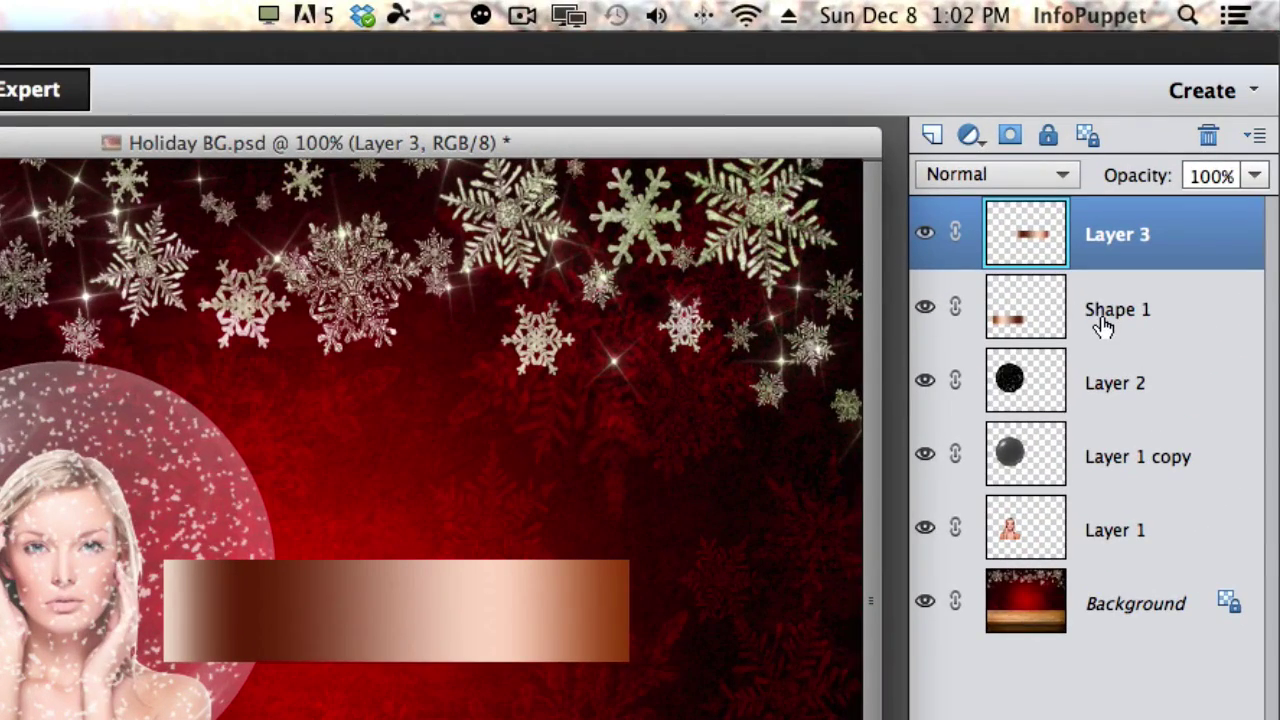
{"action": "left_click_drag", "start_coordinate": [1103, 327], "coordinate": [1208, 138]}
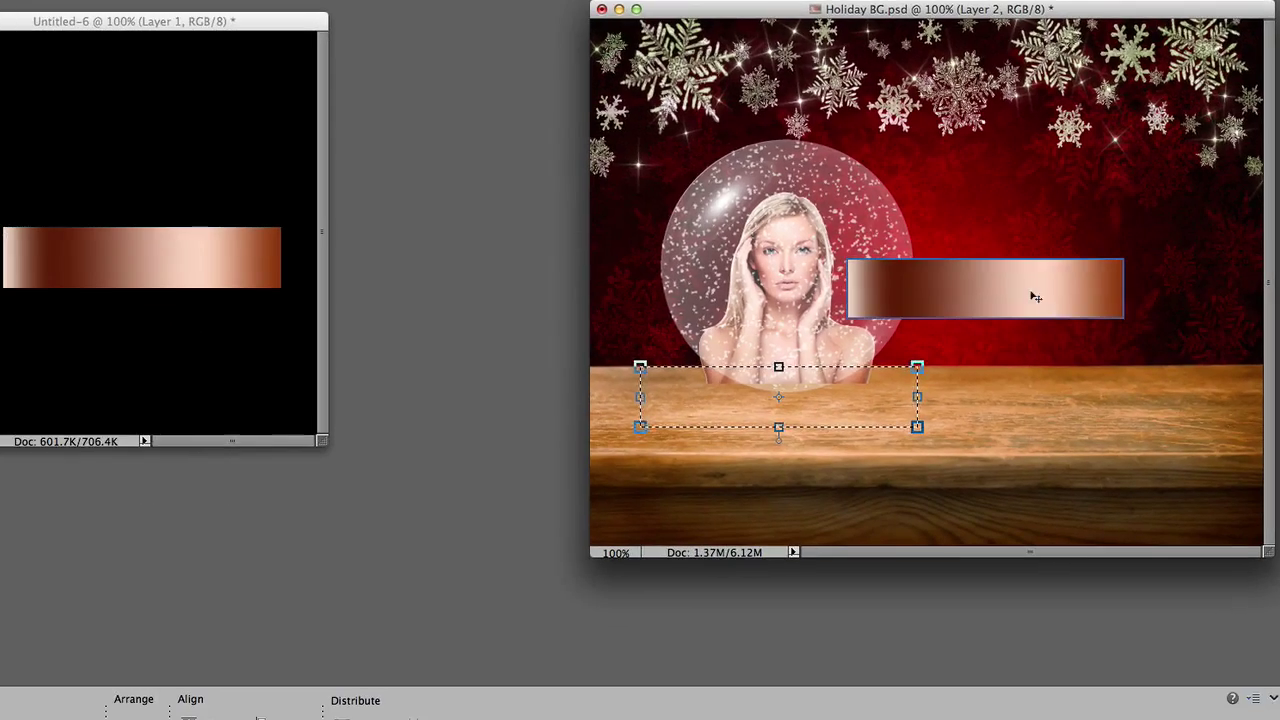
{"action": "left_click_drag", "start_coordinate": [1034, 294], "coordinate": [828, 403]}
{"action": "key", "text": "super+t"}
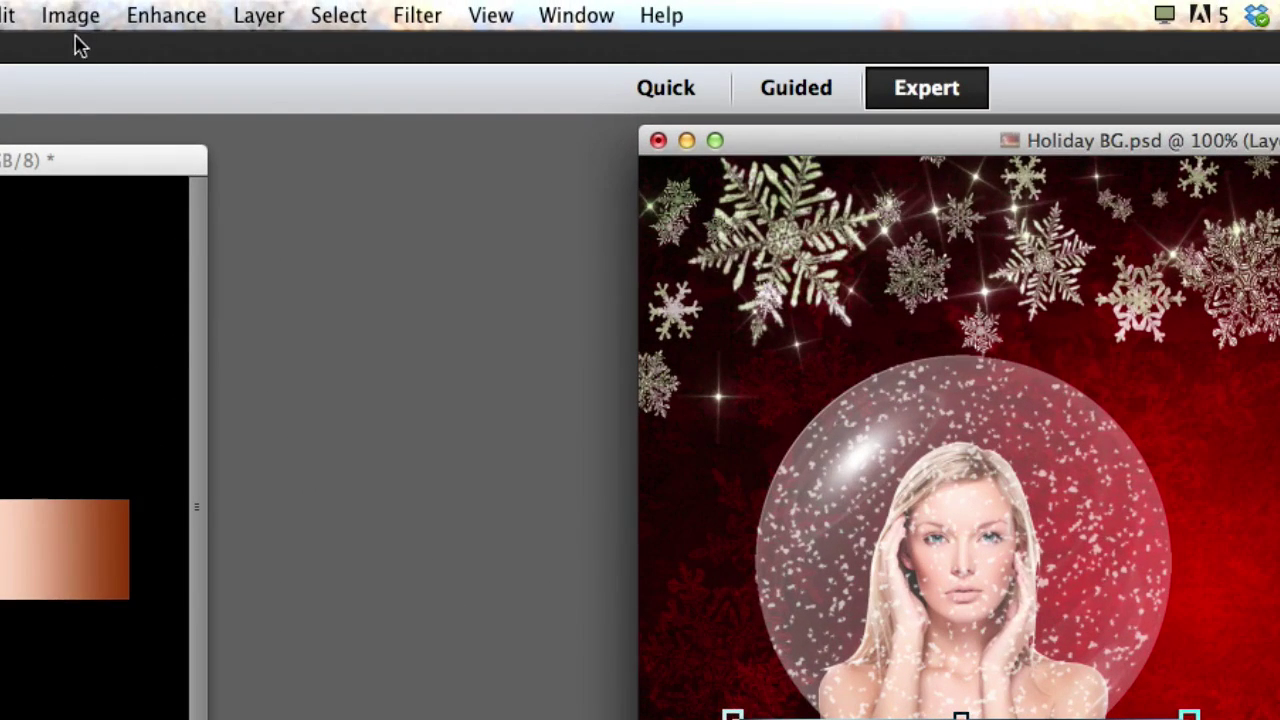
Apply a Perspective transform that spreads the band's bottom corners into a taper.
{"action": "left_click", "coordinate": [72, 18]}
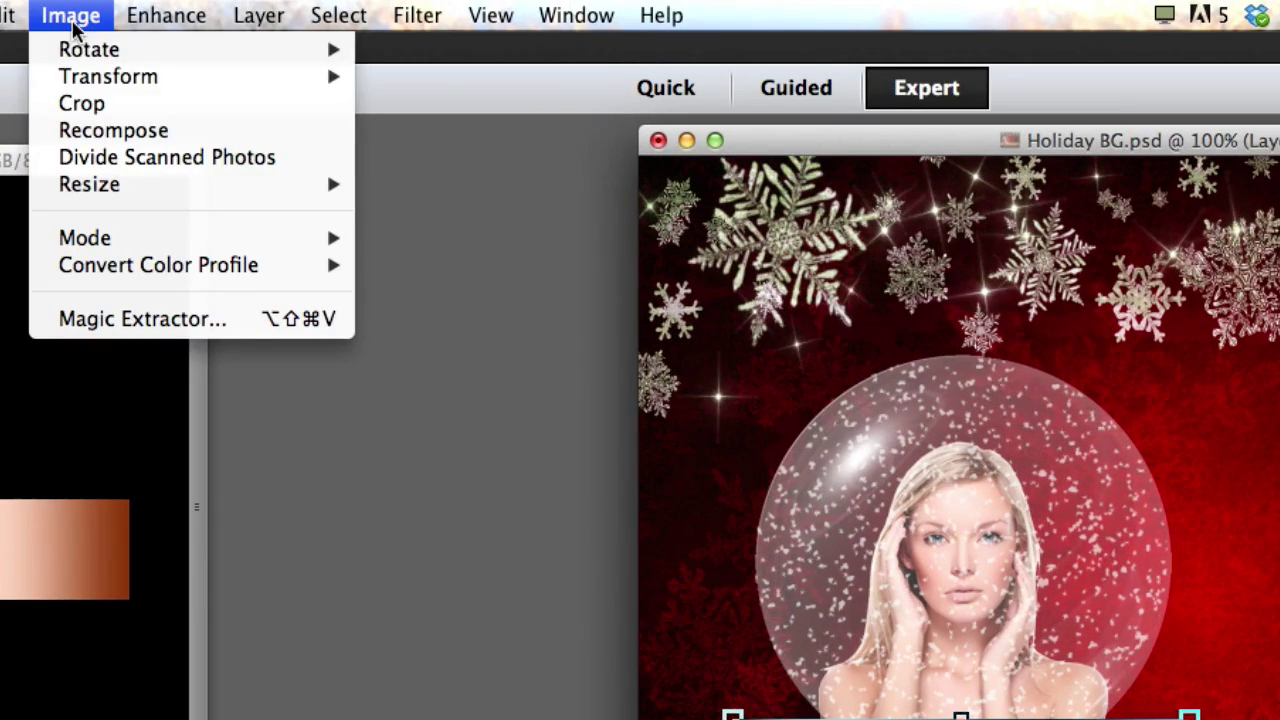
{"action": "mouse_move", "coordinate": [107, 79]}
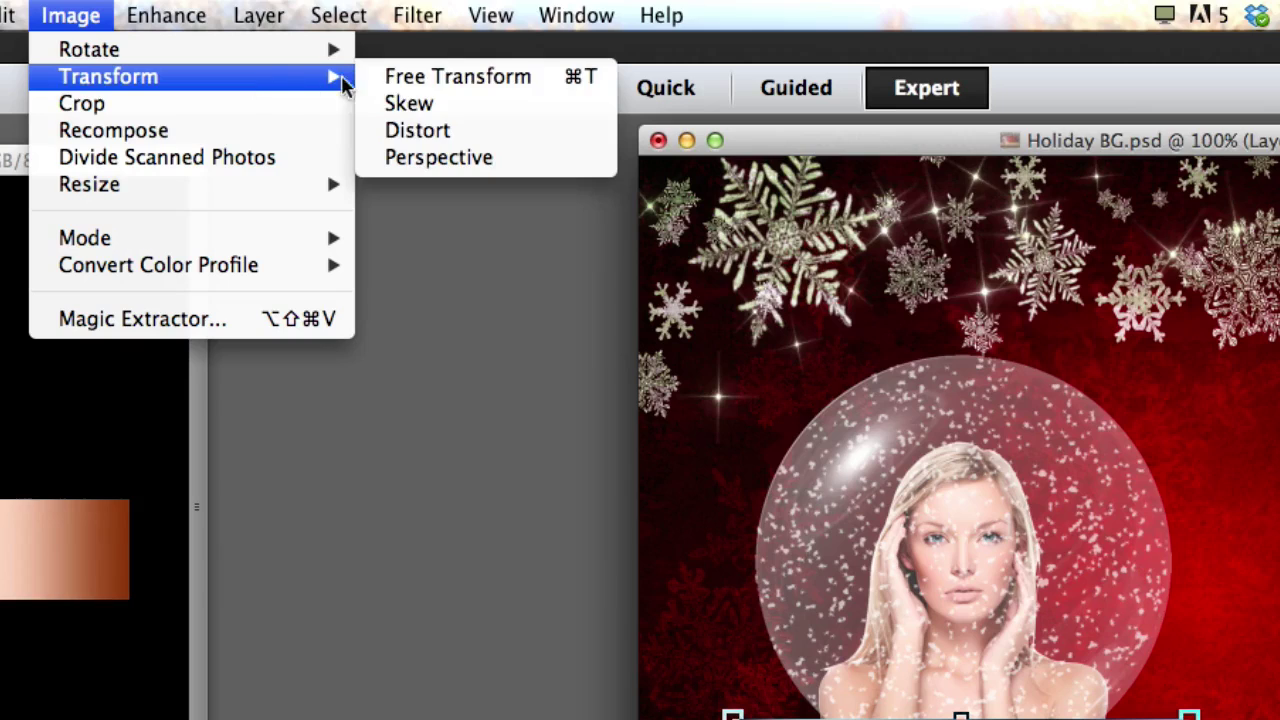
{"action": "left_click", "coordinate": [386, 150]}
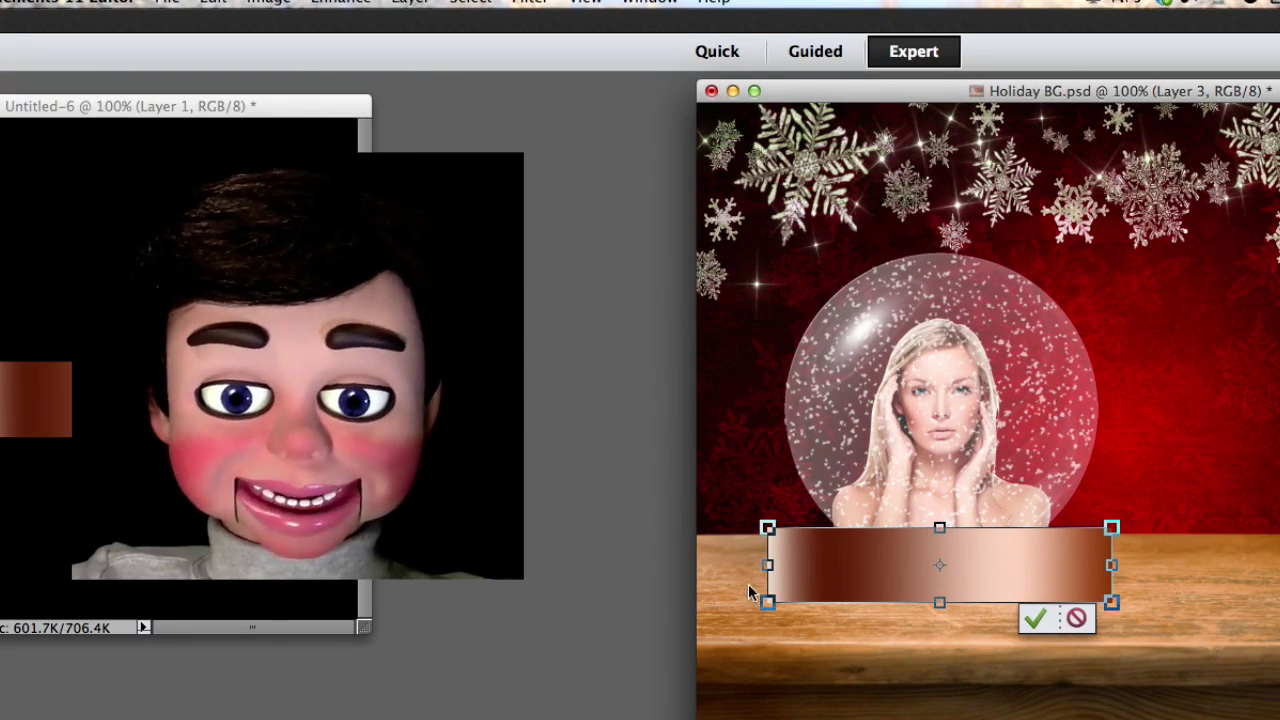
{"action": "left_click_drag", "start_coordinate": [769, 605], "coordinate": [717, 605]}
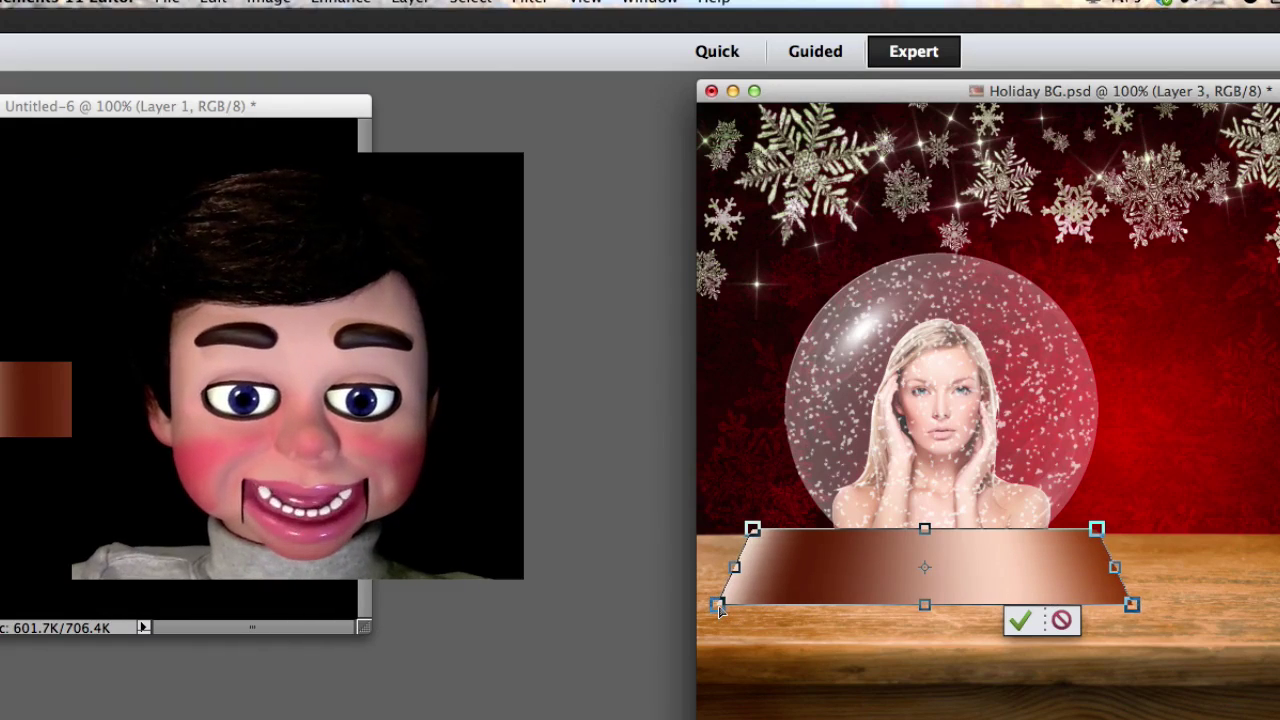
{"action": "left_click", "coordinate": [1052, 621]}
Narrow the copper band from both sides and centre it under the globe.
{"action": "left_click_drag", "start_coordinate": [1131, 567], "coordinate": [1081, 569]}
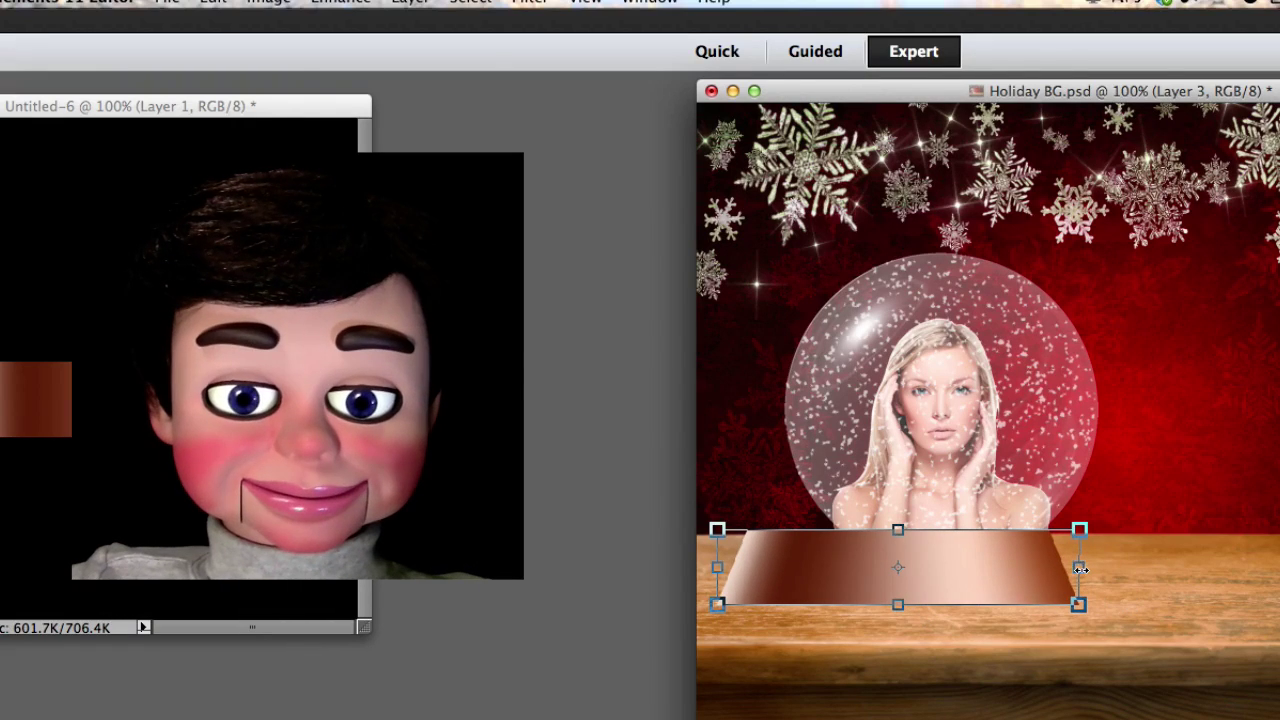
{"action": "left_click_drag", "start_coordinate": [714, 566], "coordinate": [811, 566]}
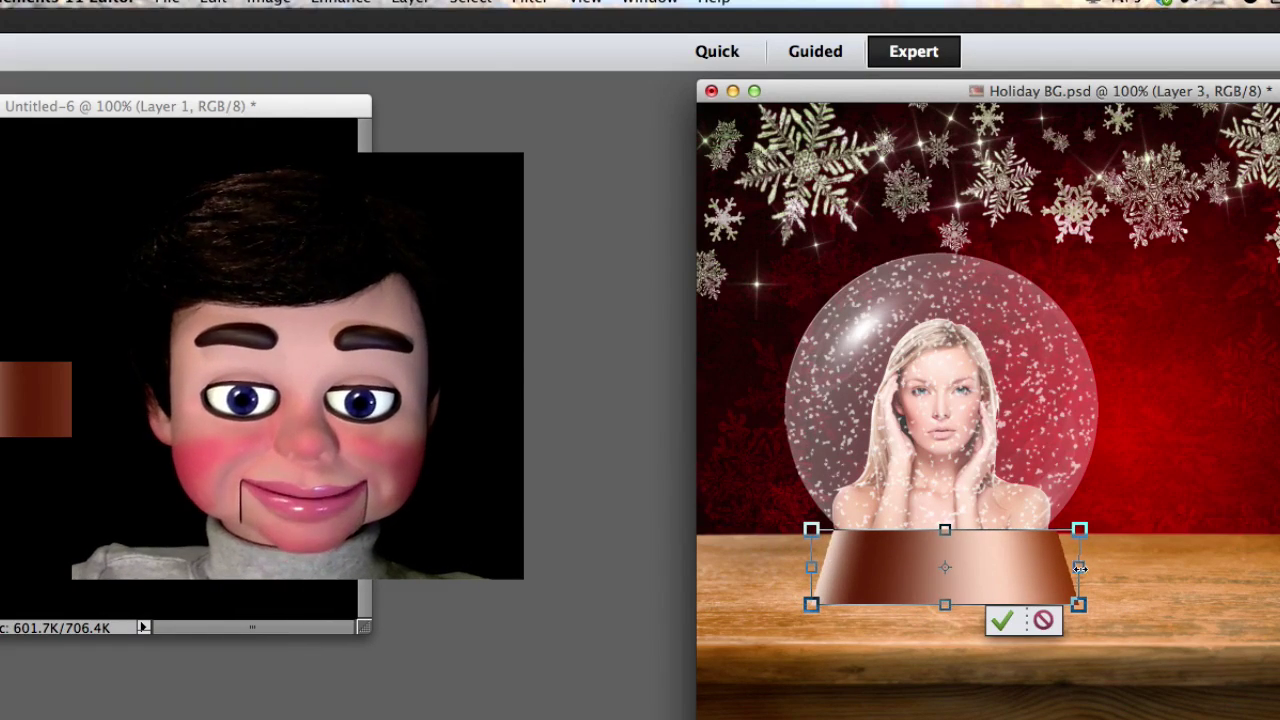
{"action": "left_click_drag", "start_coordinate": [1079, 567], "coordinate": [1069, 567]}
{"action": "left_click", "coordinate": [991, 621]}
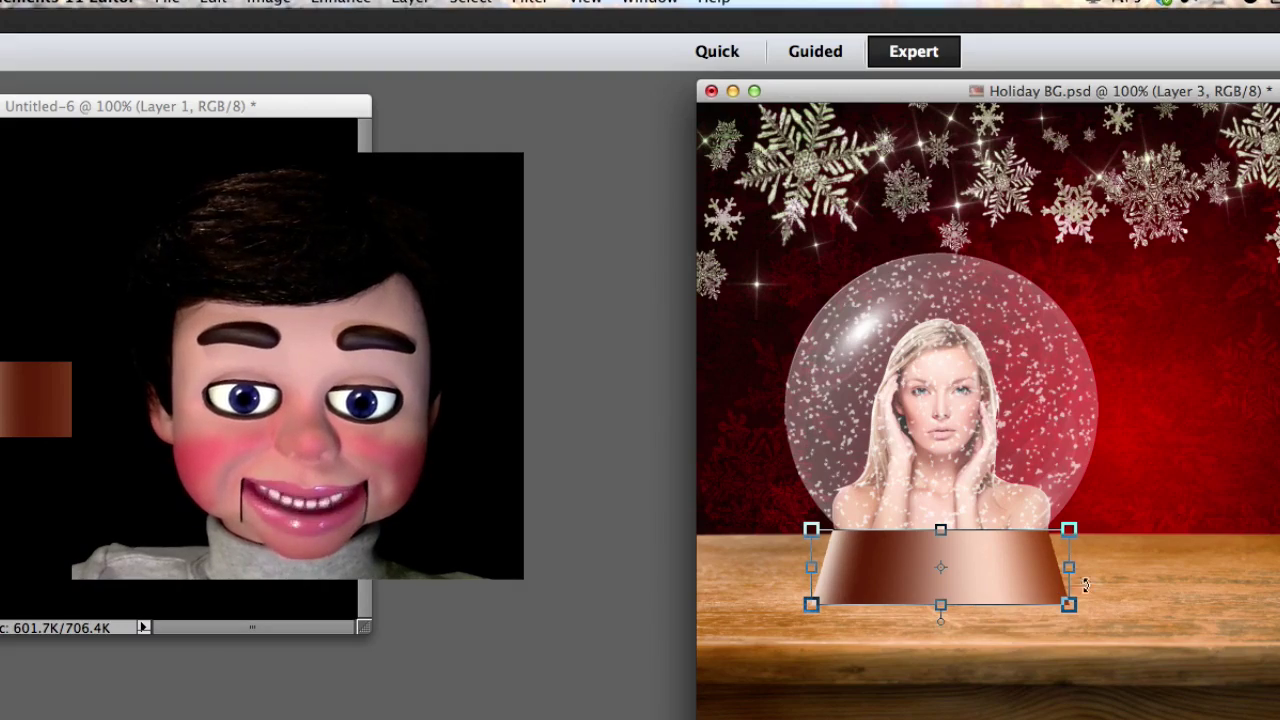
{"action": "left_click", "coordinate": [1134, 588]}
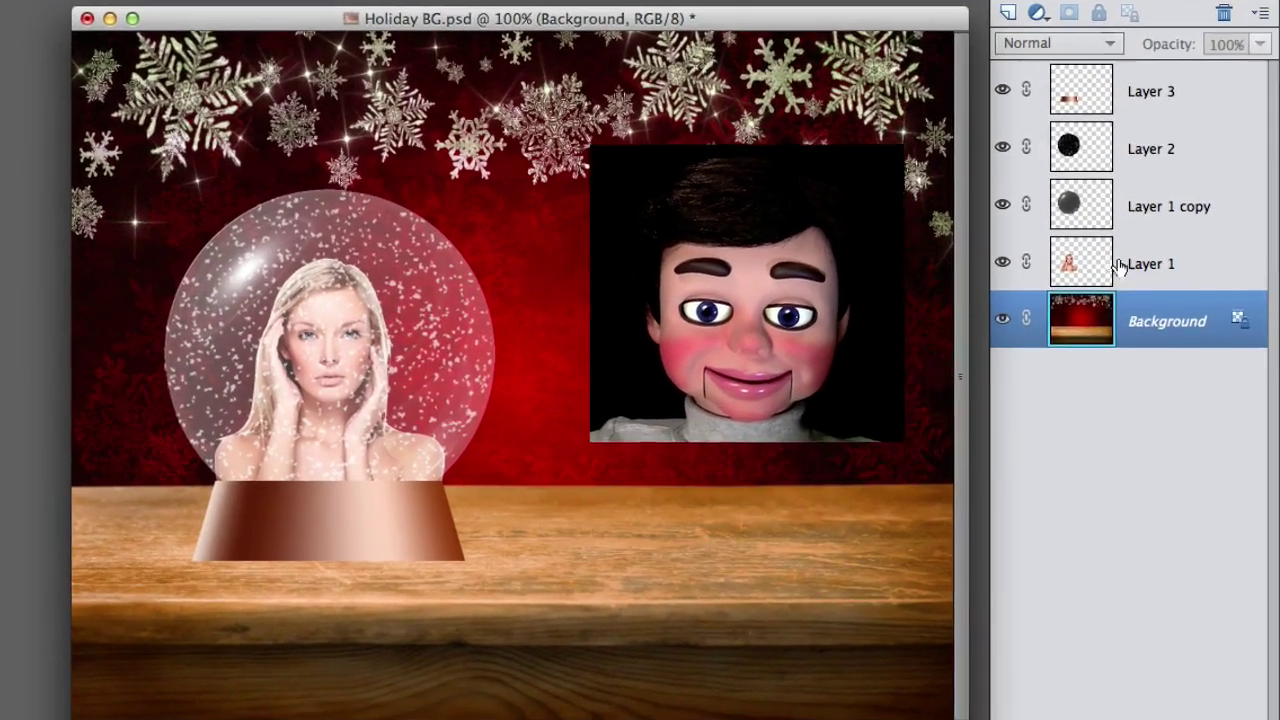
Select Layer 1, Layer 1 copy, Layer 2 and Layer 3 and drag them lower.
{"action": "left_click", "coordinate": [1076, 265]}
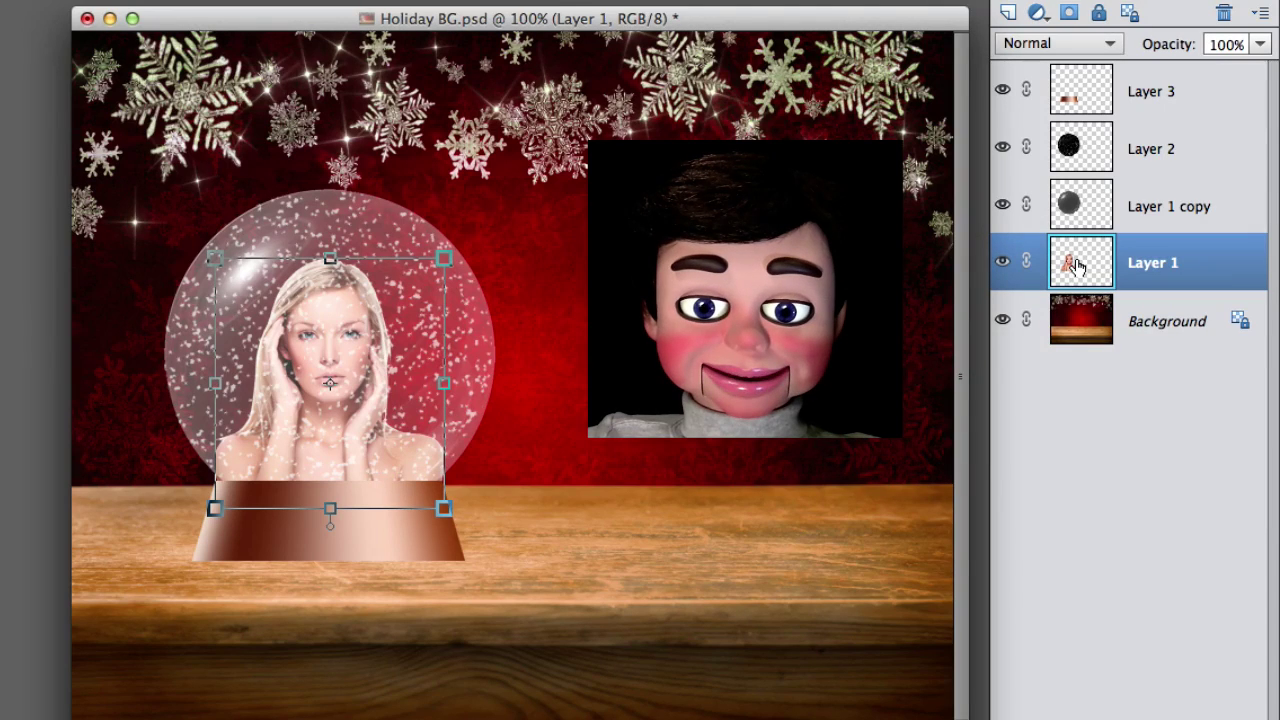
{"action": "left_click", "coordinate": [1077, 215], "text": "shift"}
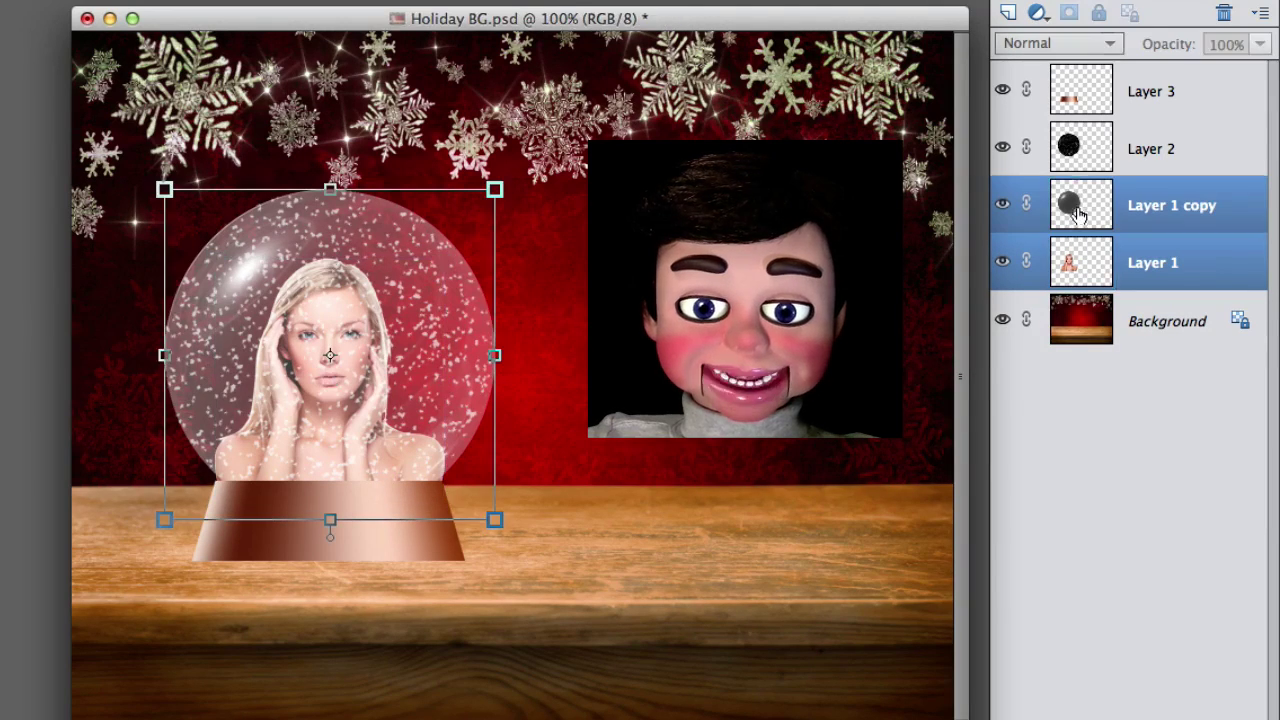
{"action": "left_click", "coordinate": [1071, 149], "text": "shift"}
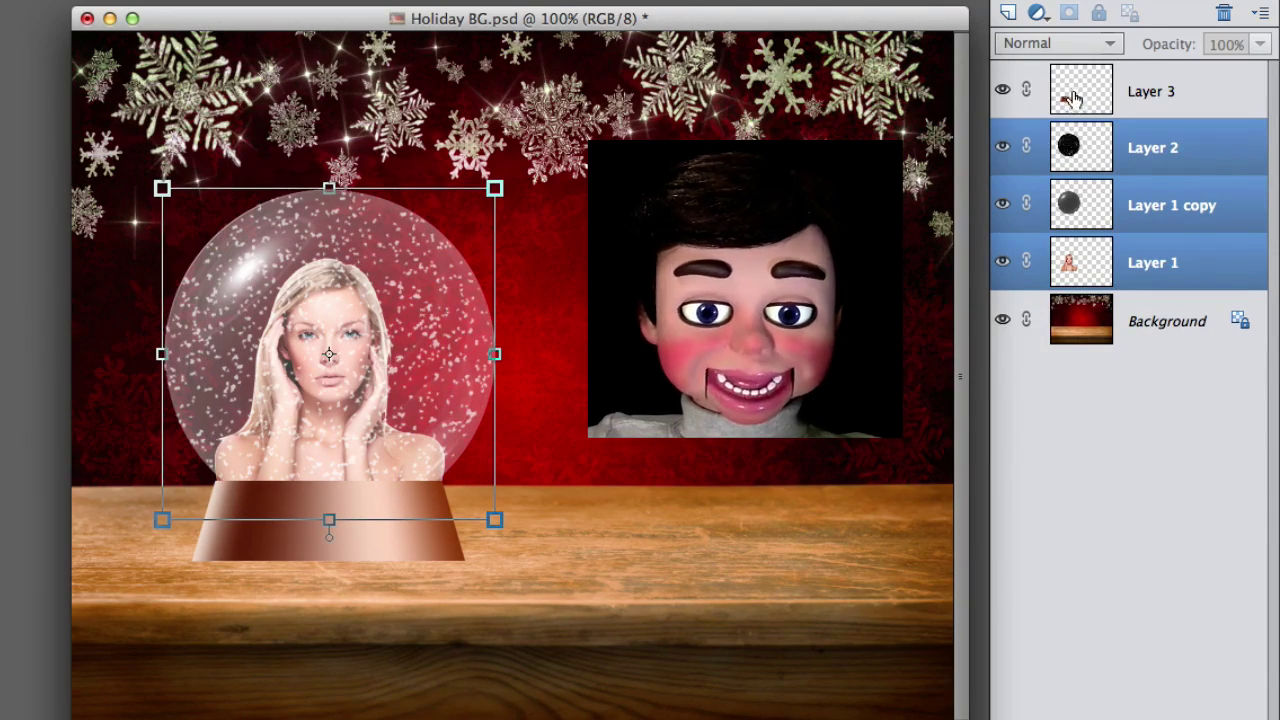
{"action": "left_click", "coordinate": [1075, 90], "text": "shift"}
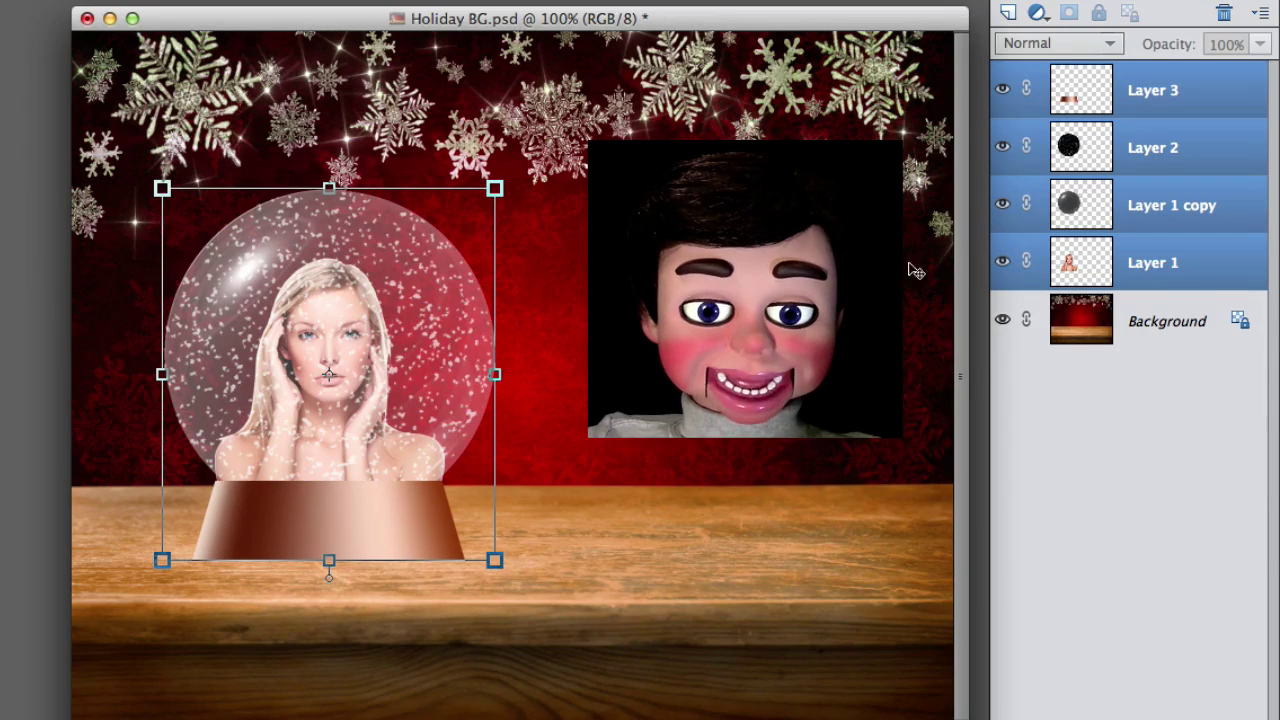
{"action": "left_click_drag", "start_coordinate": [395, 342], "coordinate": [373, 368]}
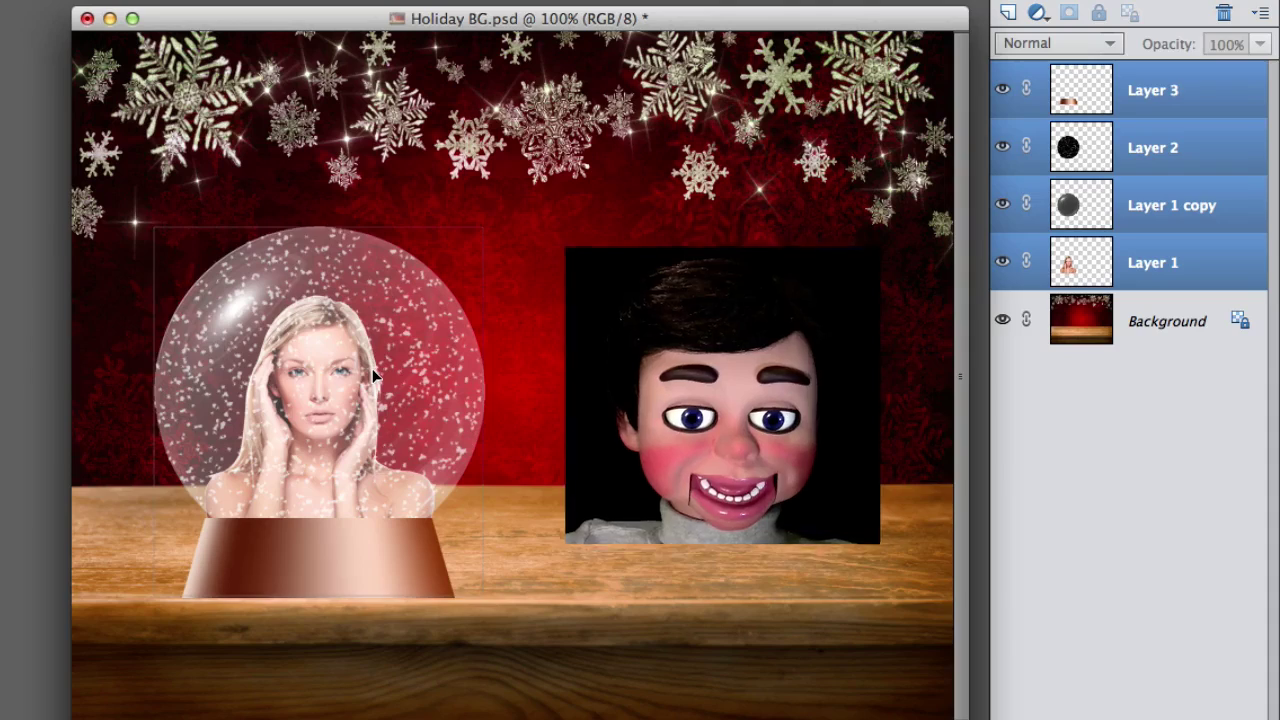
{"action": "left_click", "coordinate": [373, 375]}
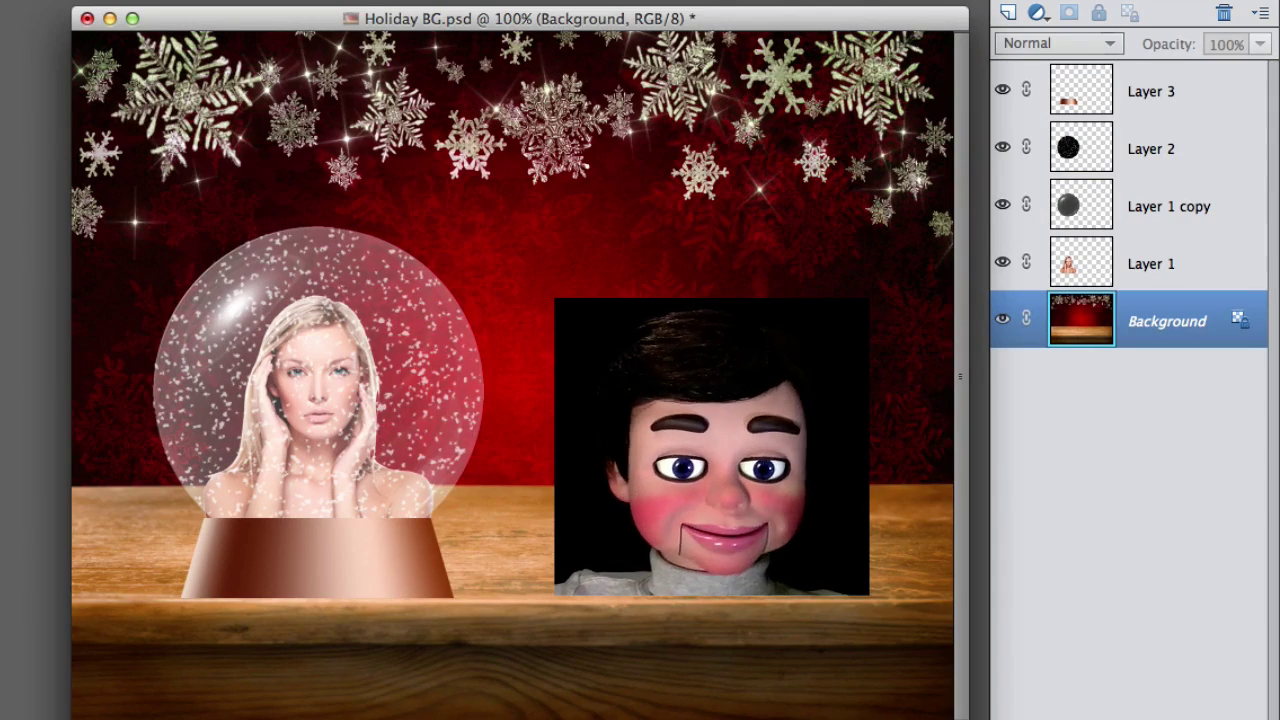
{"action": "left_click", "coordinate": [280, 392]}
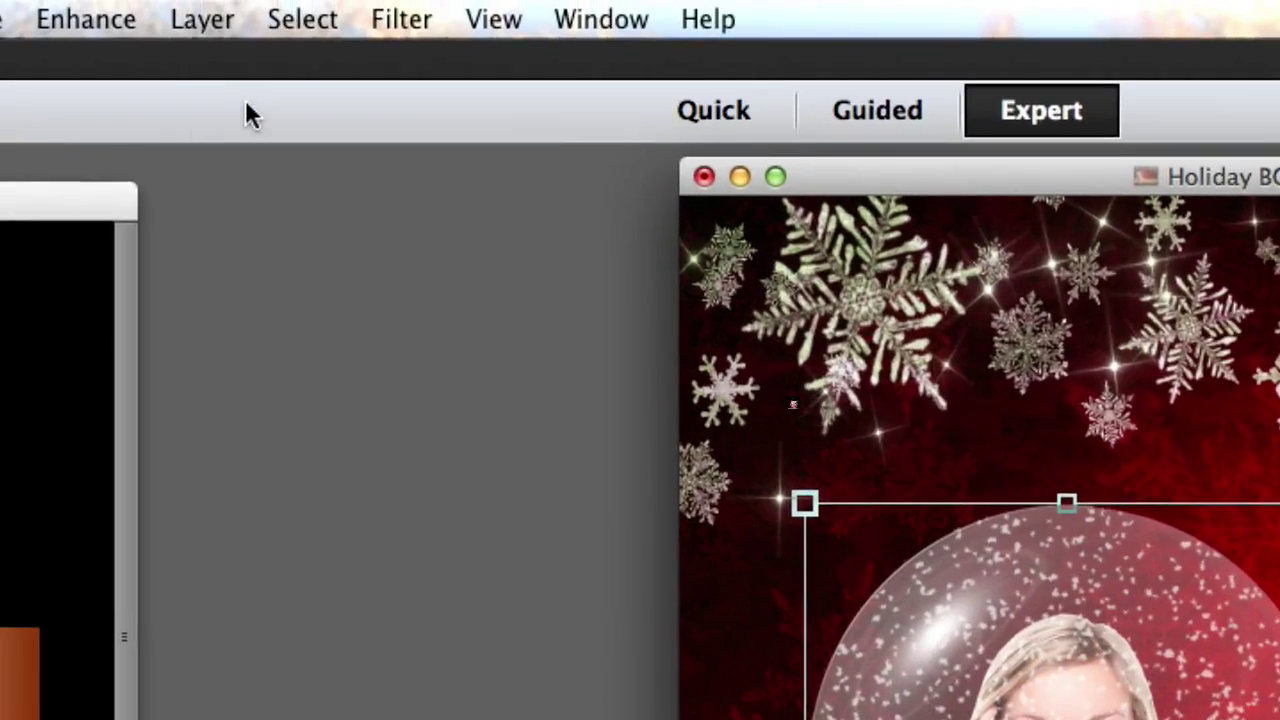
Give Layer 2 a near-white Outer Glow style of size 21 px.
{"action": "left_click", "coordinate": [202, 20]}
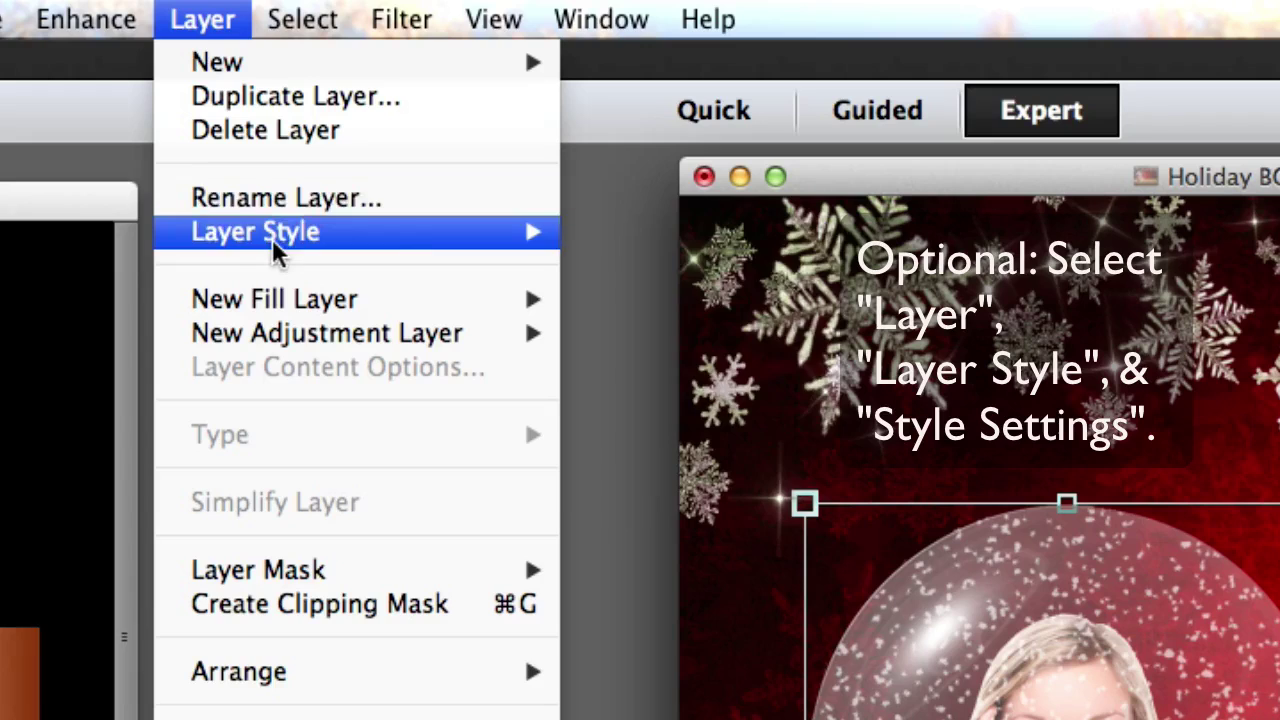
{"action": "mouse_move", "coordinate": [300, 236]}
{"action": "left_click", "coordinate": [623, 233]}
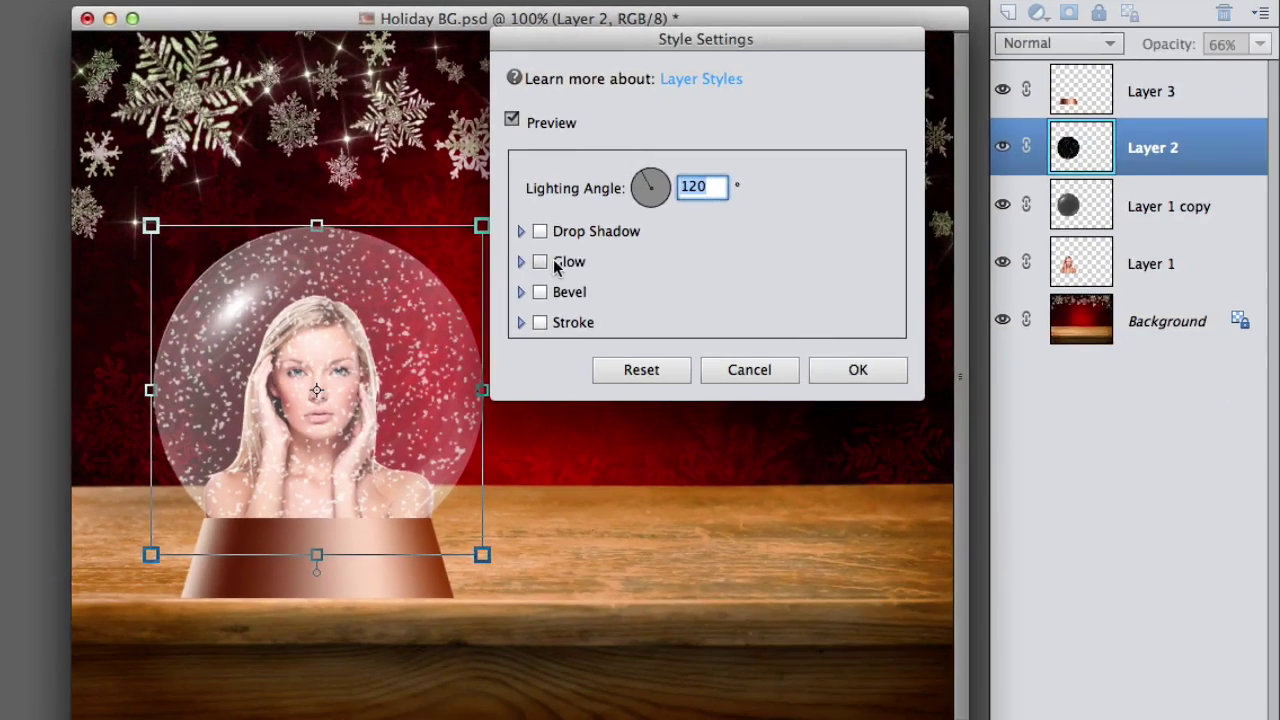
{"action": "left_click", "coordinate": [545, 262]}
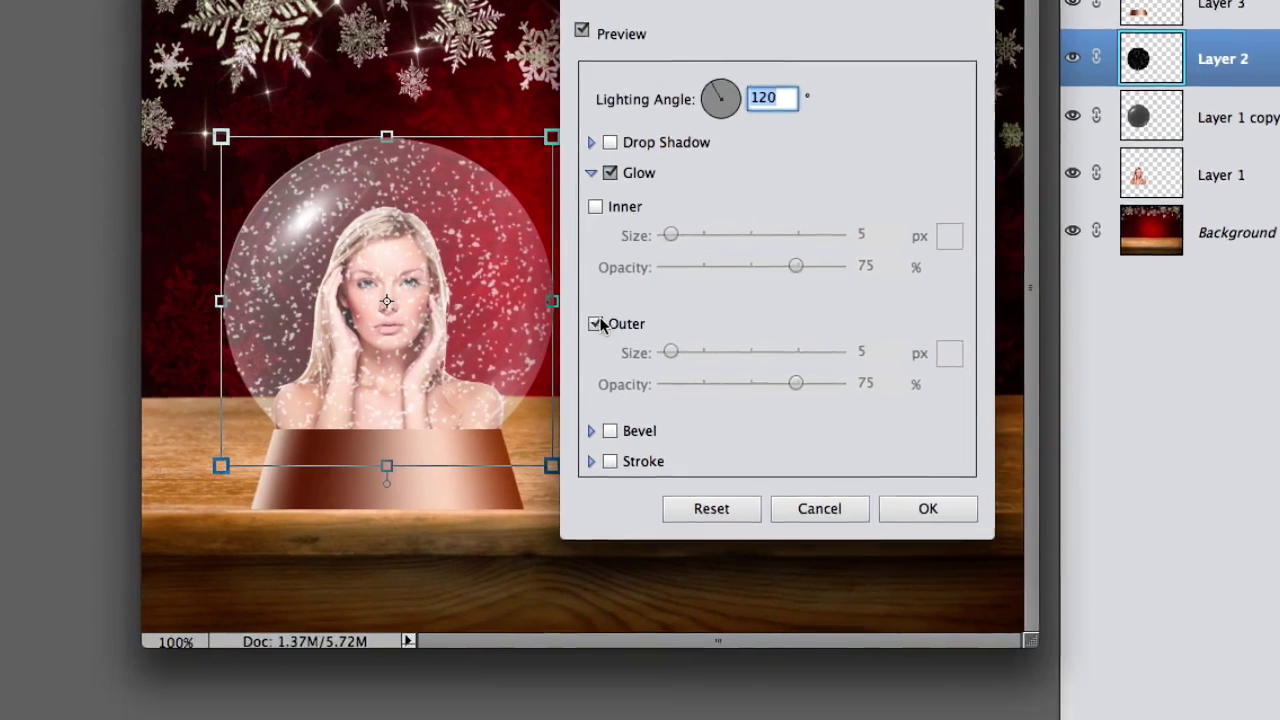
{"action": "left_click", "coordinate": [526, 412]}
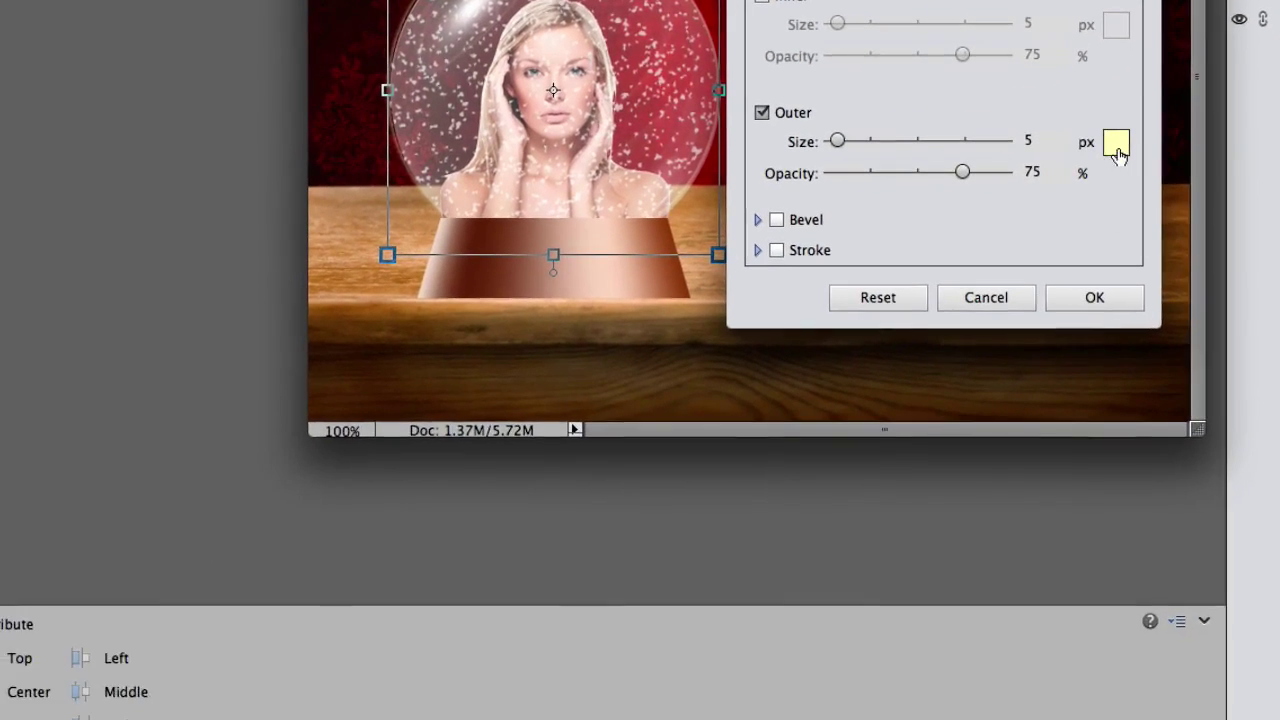
{"action": "left_click", "coordinate": [879, 442]}
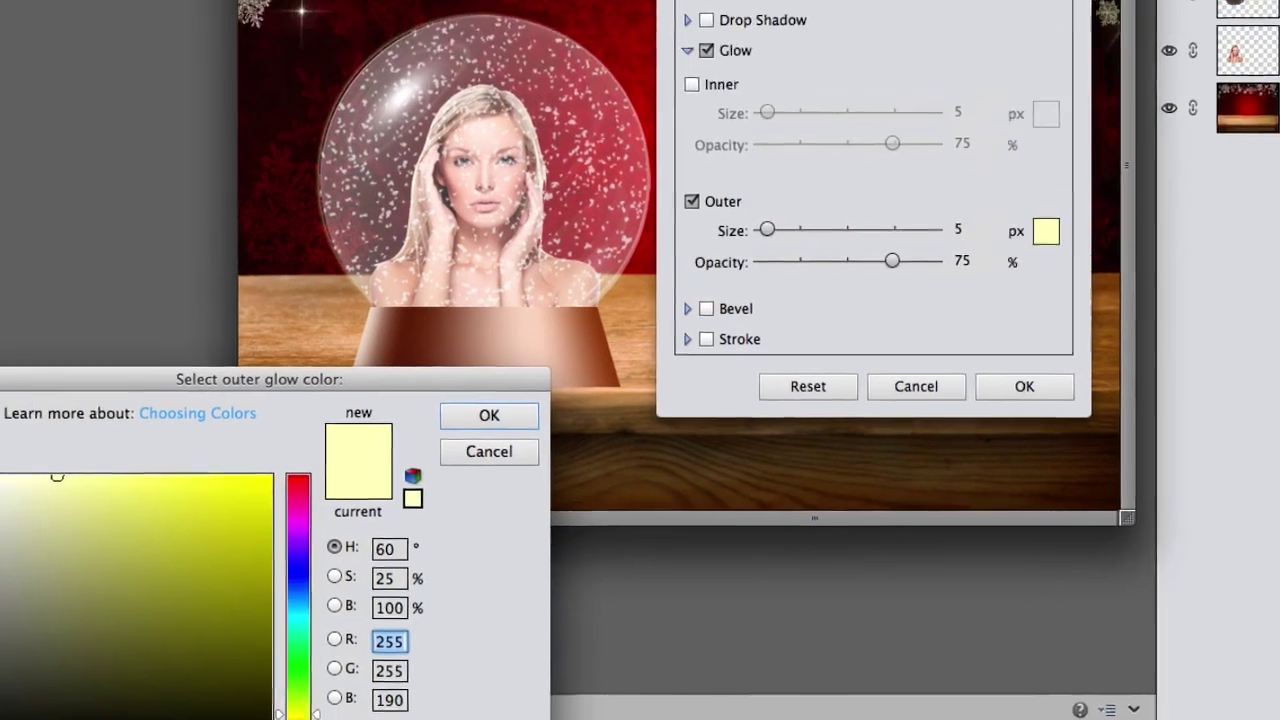
{"action": "left_click", "coordinate": [56, 390]}
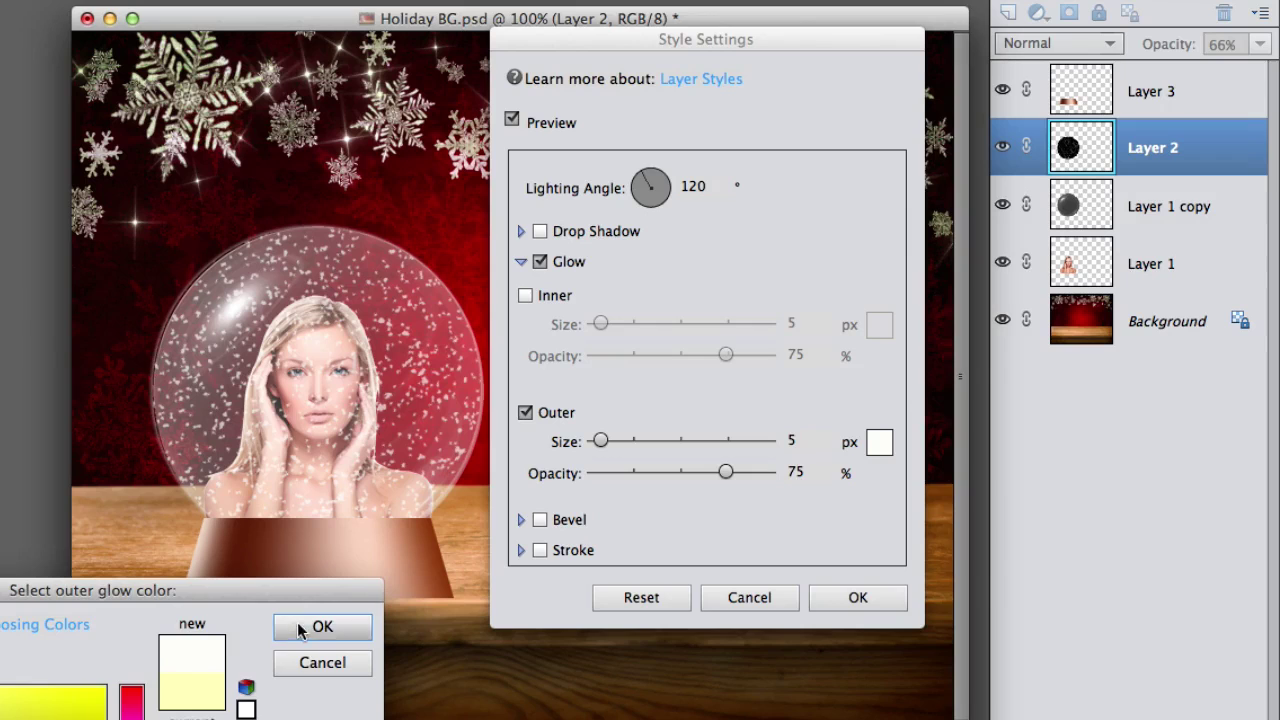
{"action": "left_click", "coordinate": [300, 628]}
{"action": "left_click_drag", "start_coordinate": [601, 441], "coordinate": [611, 443]}
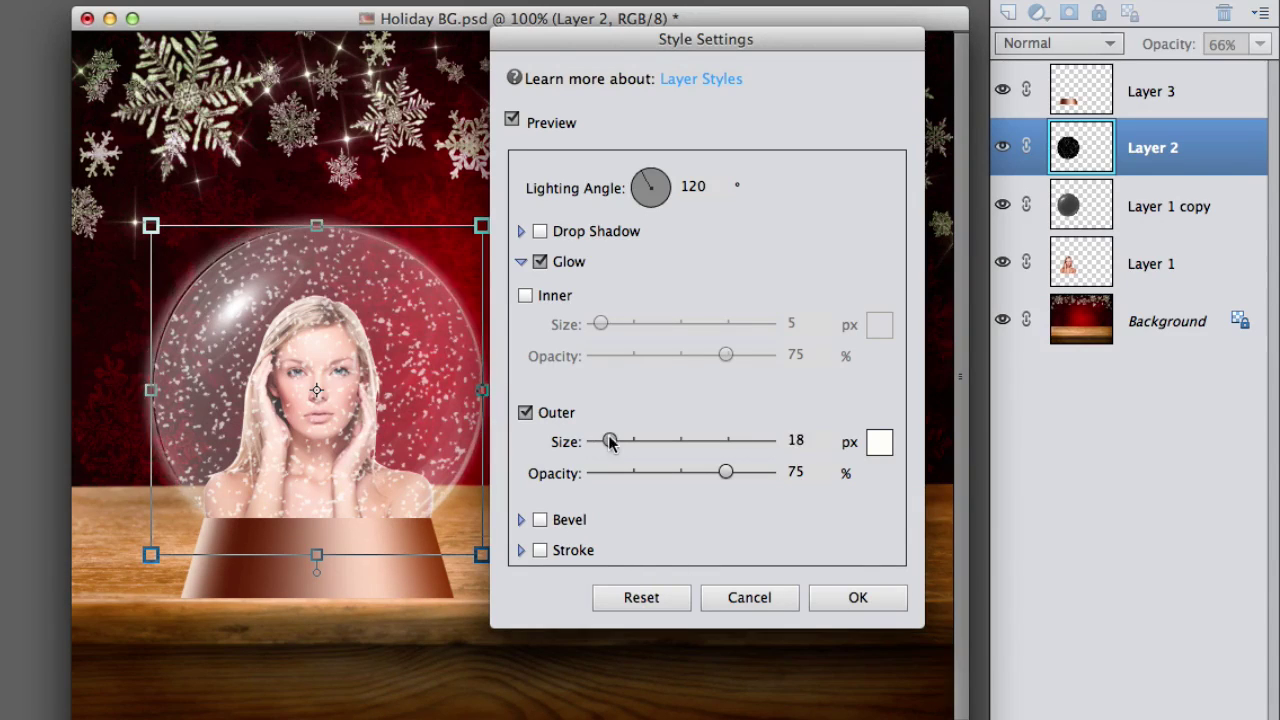
{"action": "left_click", "coordinate": [858, 597]}
{"action": "left_click", "coordinate": [814, 563]}
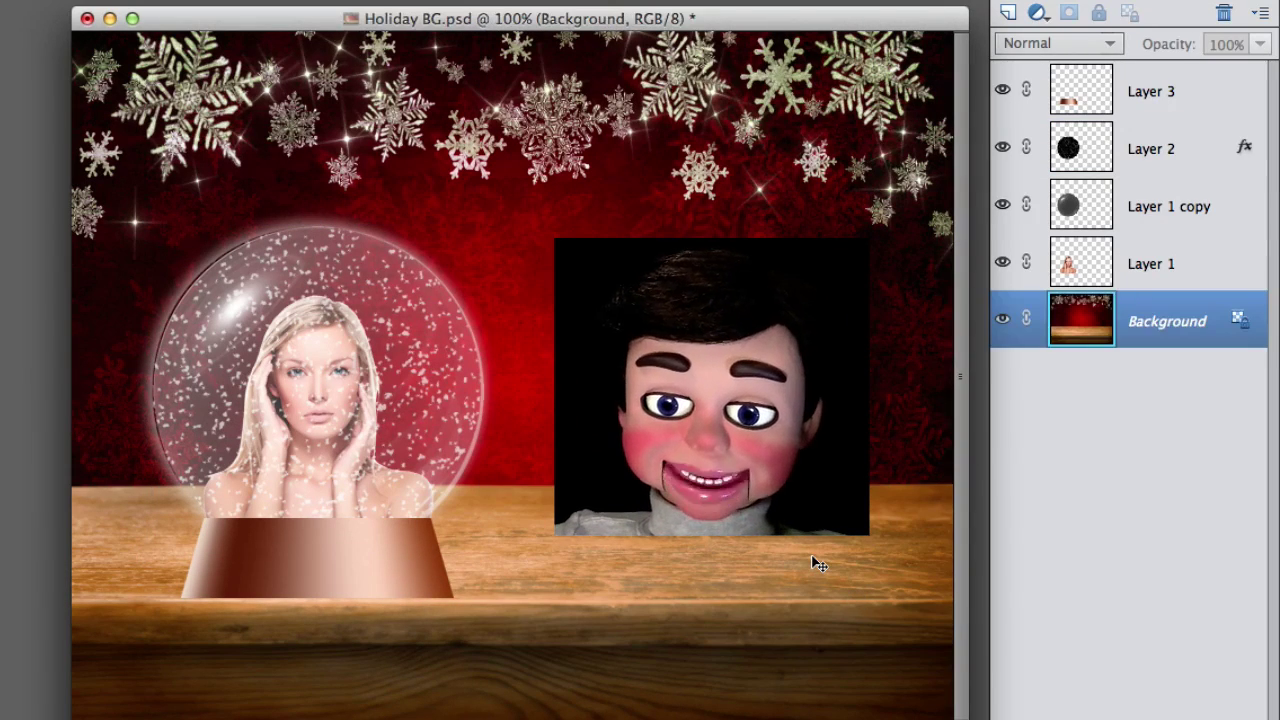